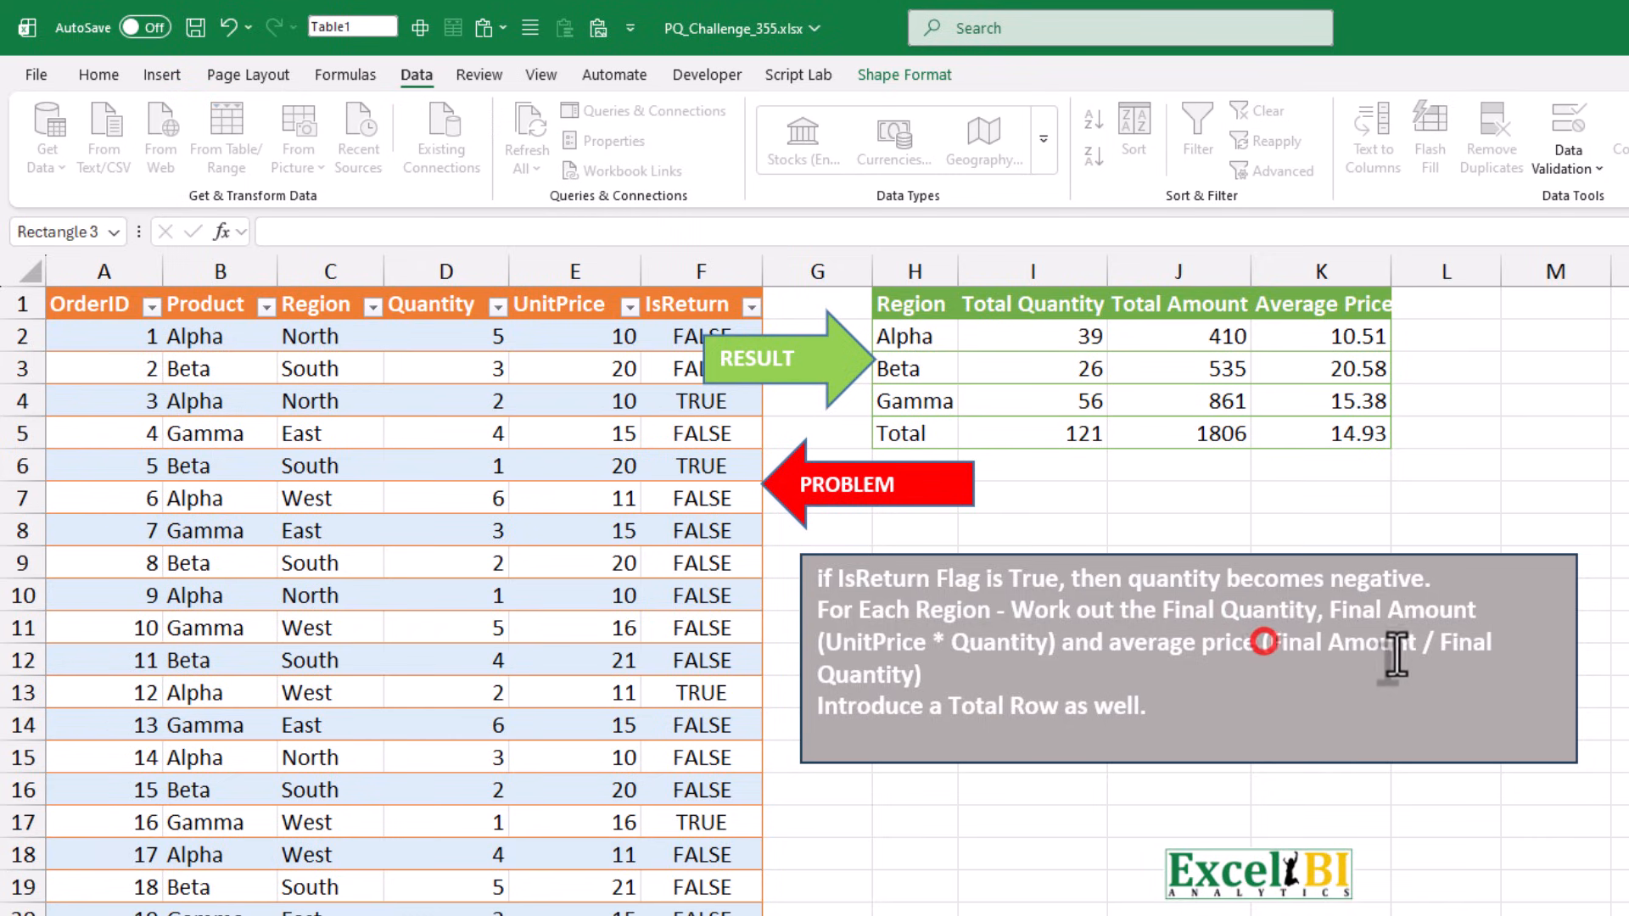
Examine the expected result table's Region, Total Quantity, Total Amount and Average Price columns
left_click(984, 361)
left_click(925, 328)
left_click(1198, 469)
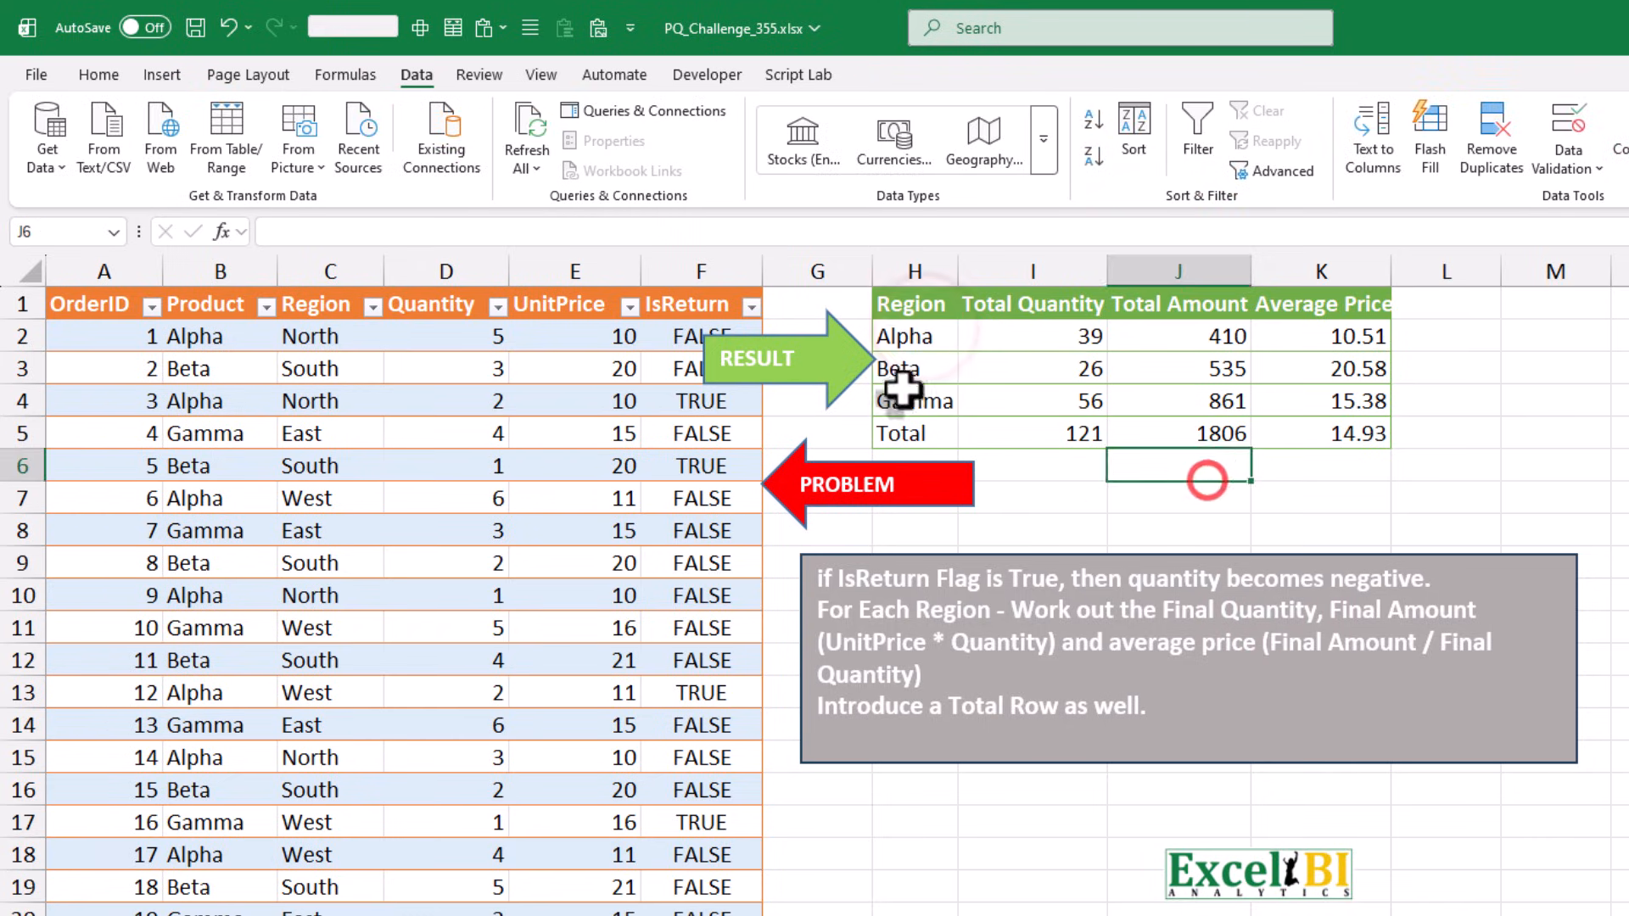
left_click(912, 333)
left_click(1022, 334)
left_click(1179, 331)
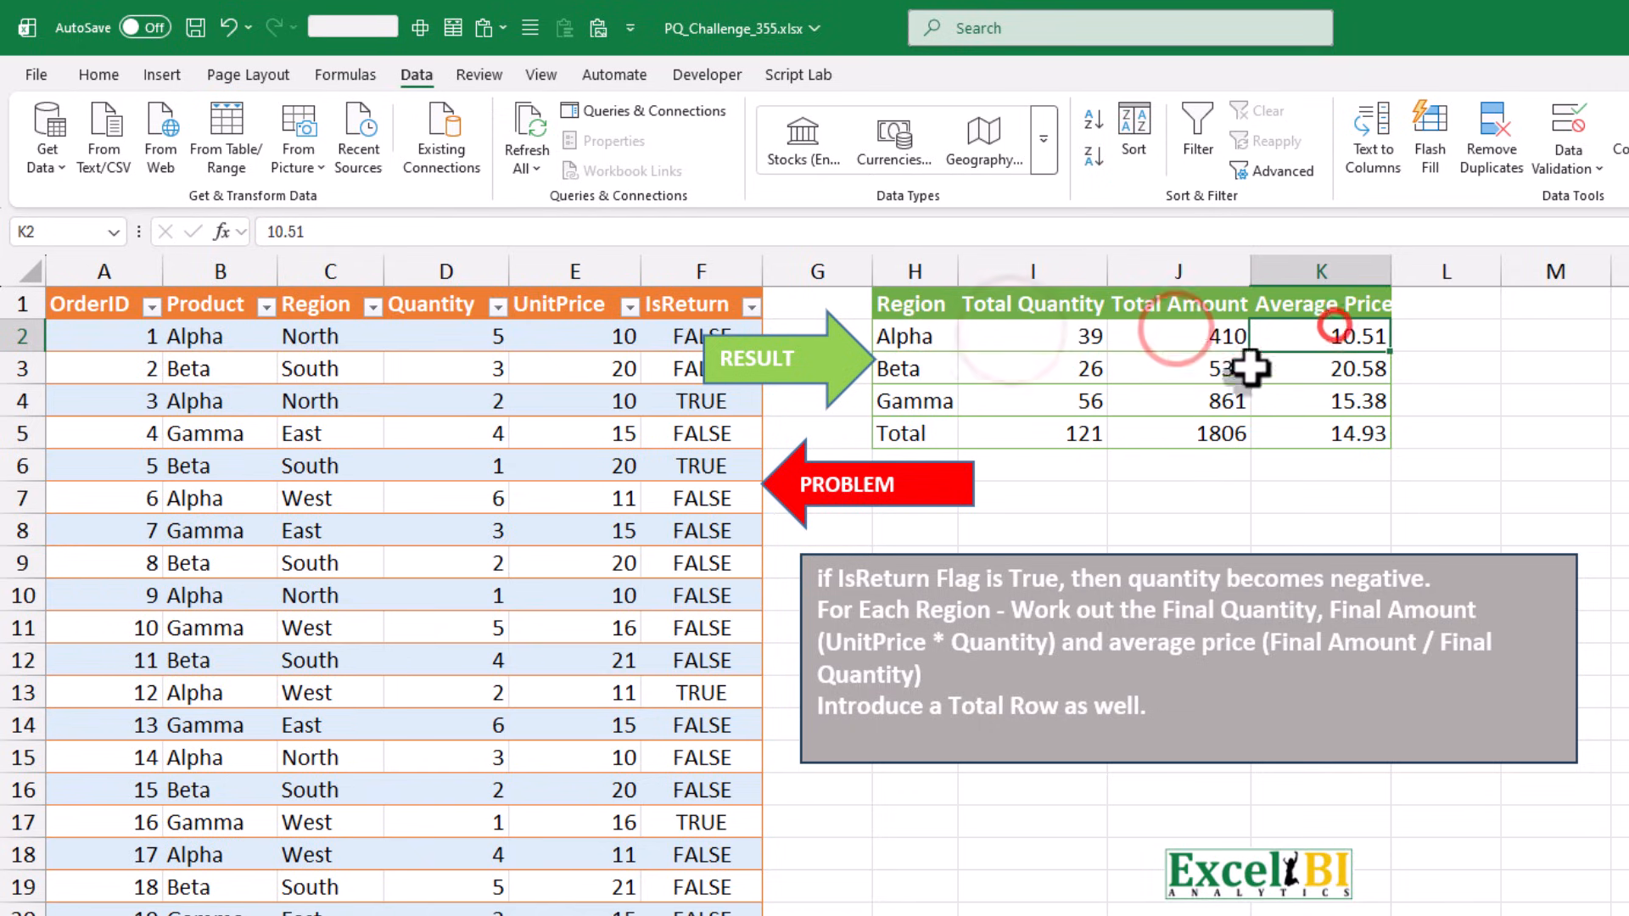
left_click_drag(1343, 332, 1349, 435)
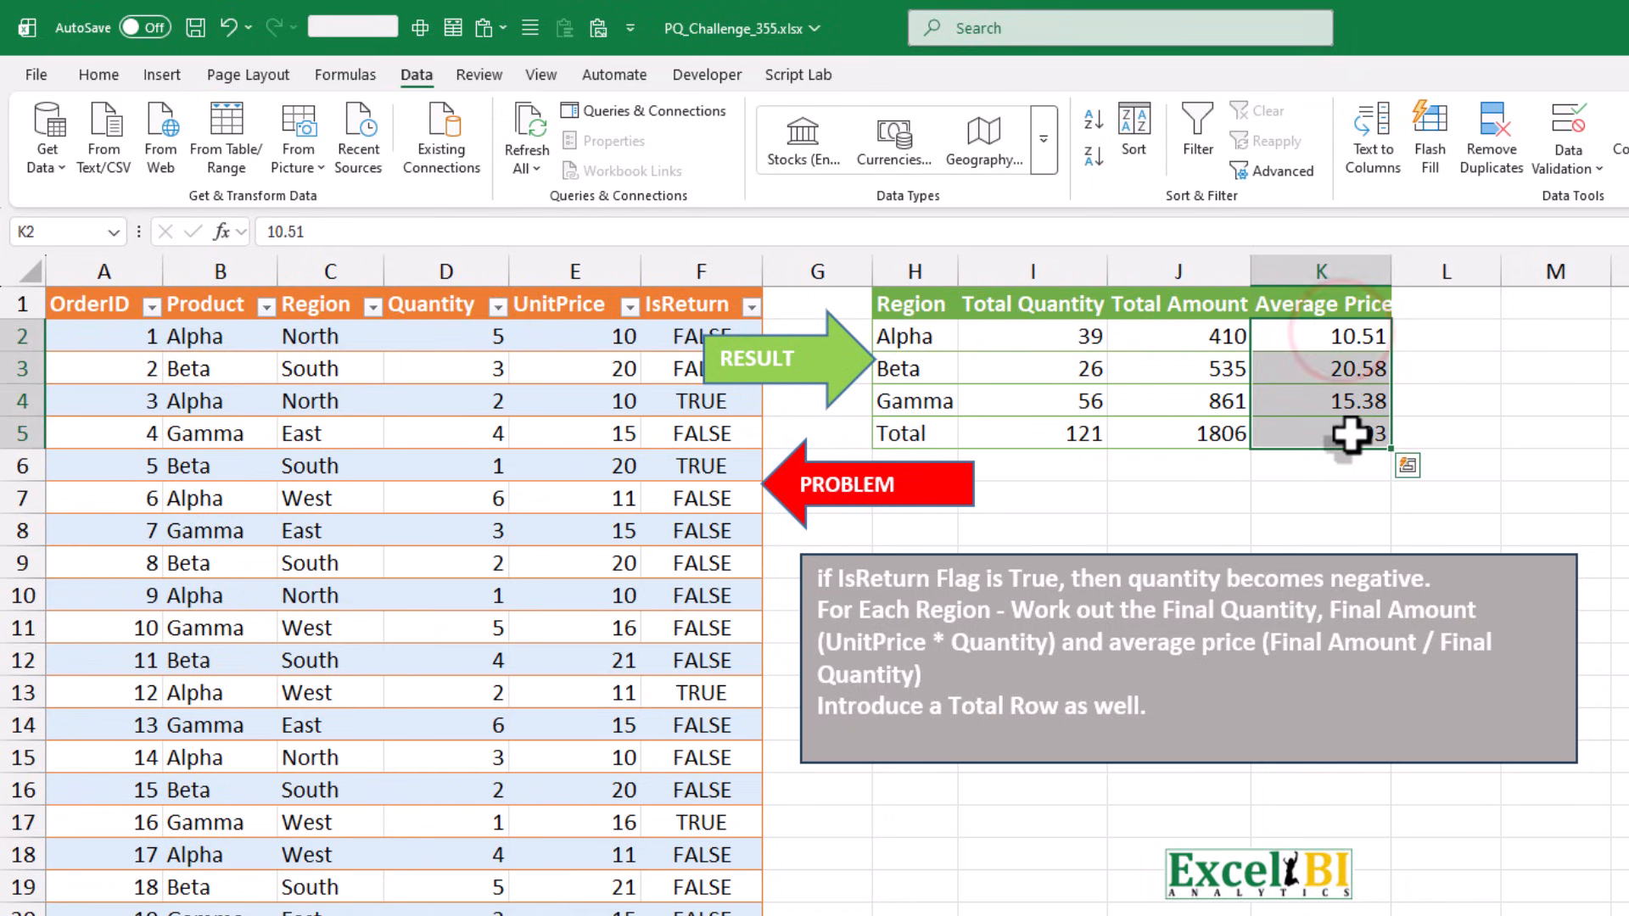
left_click(1348, 434)
Load the orders table into the Power Query Editor and review its IsReturn, Quantity and UnitPrice columns
left_click(397, 496)
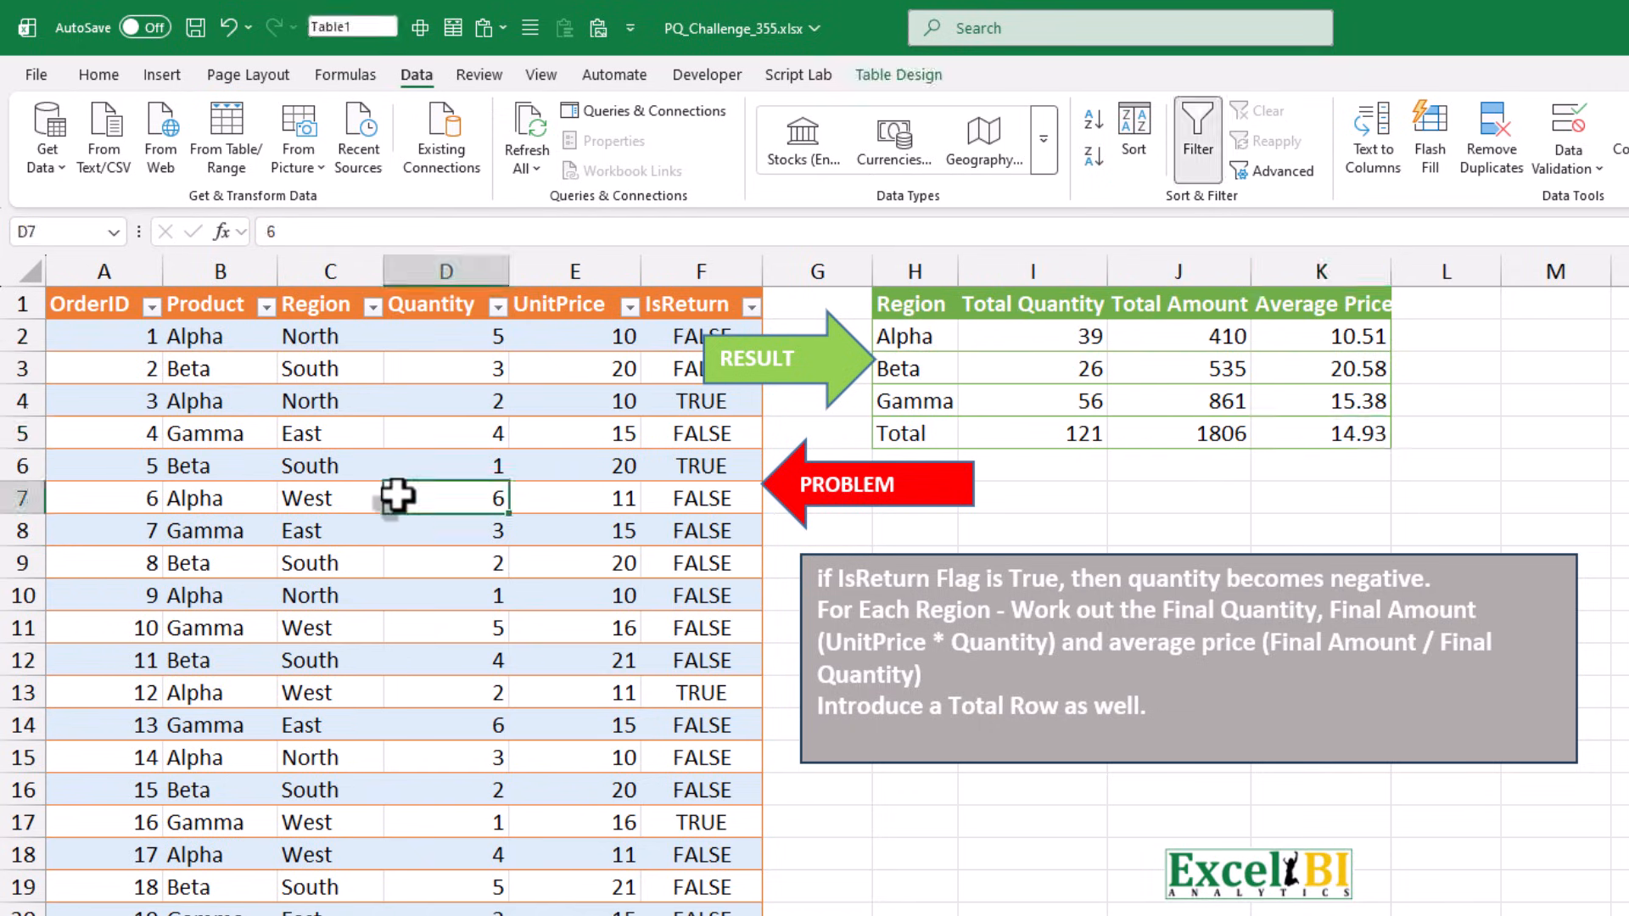
left_click(251, 120)
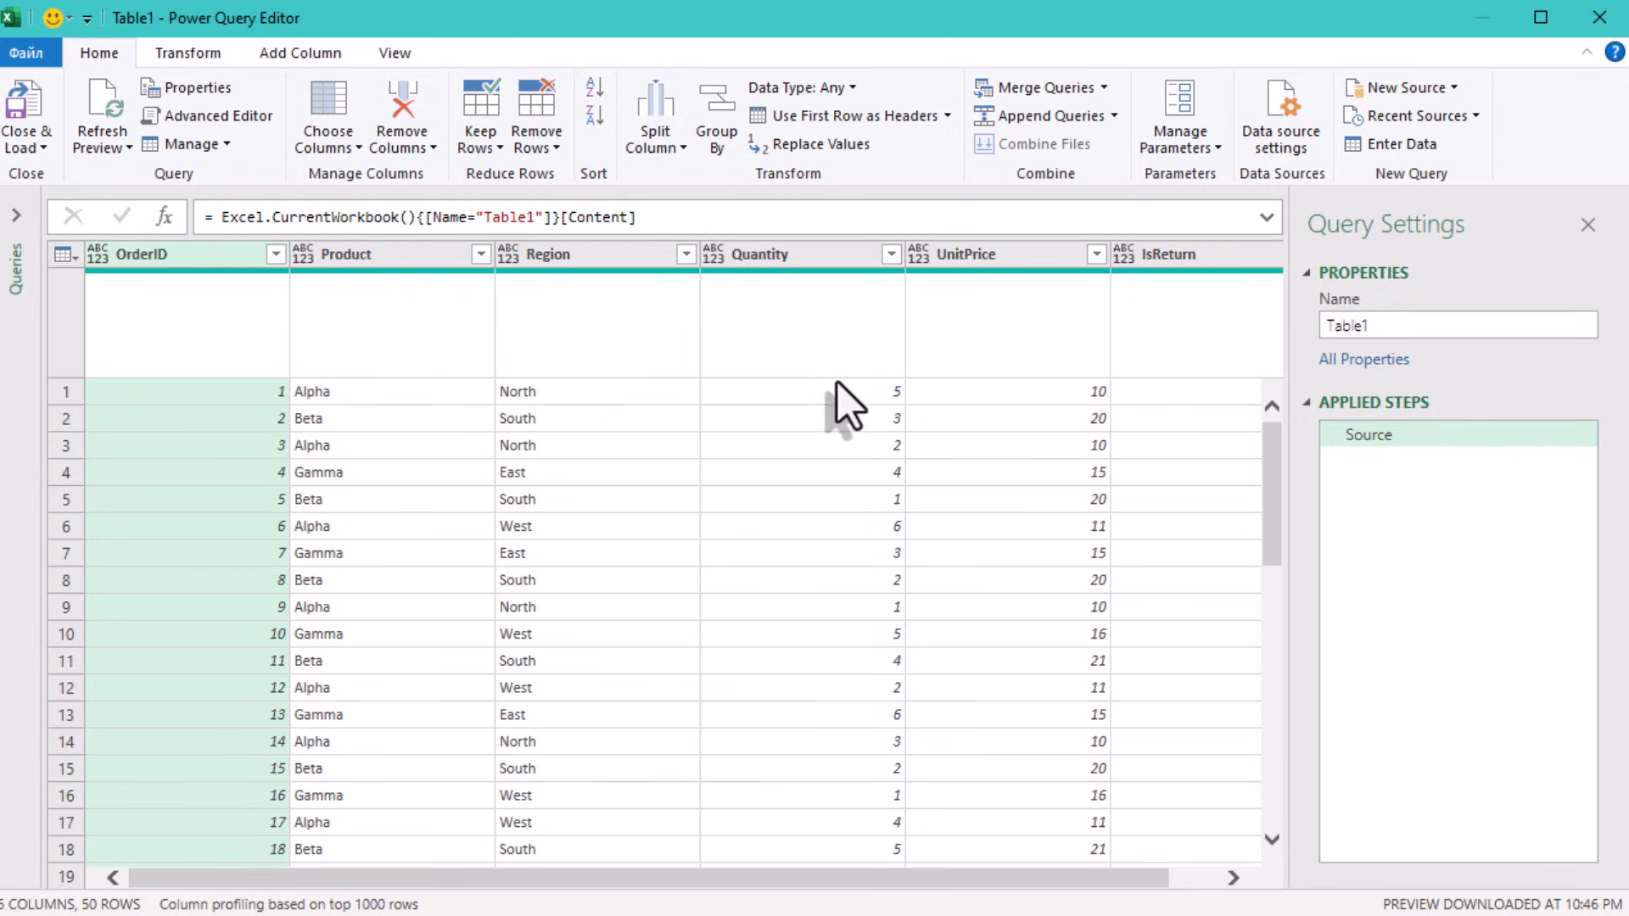
left_click(1200, 878)
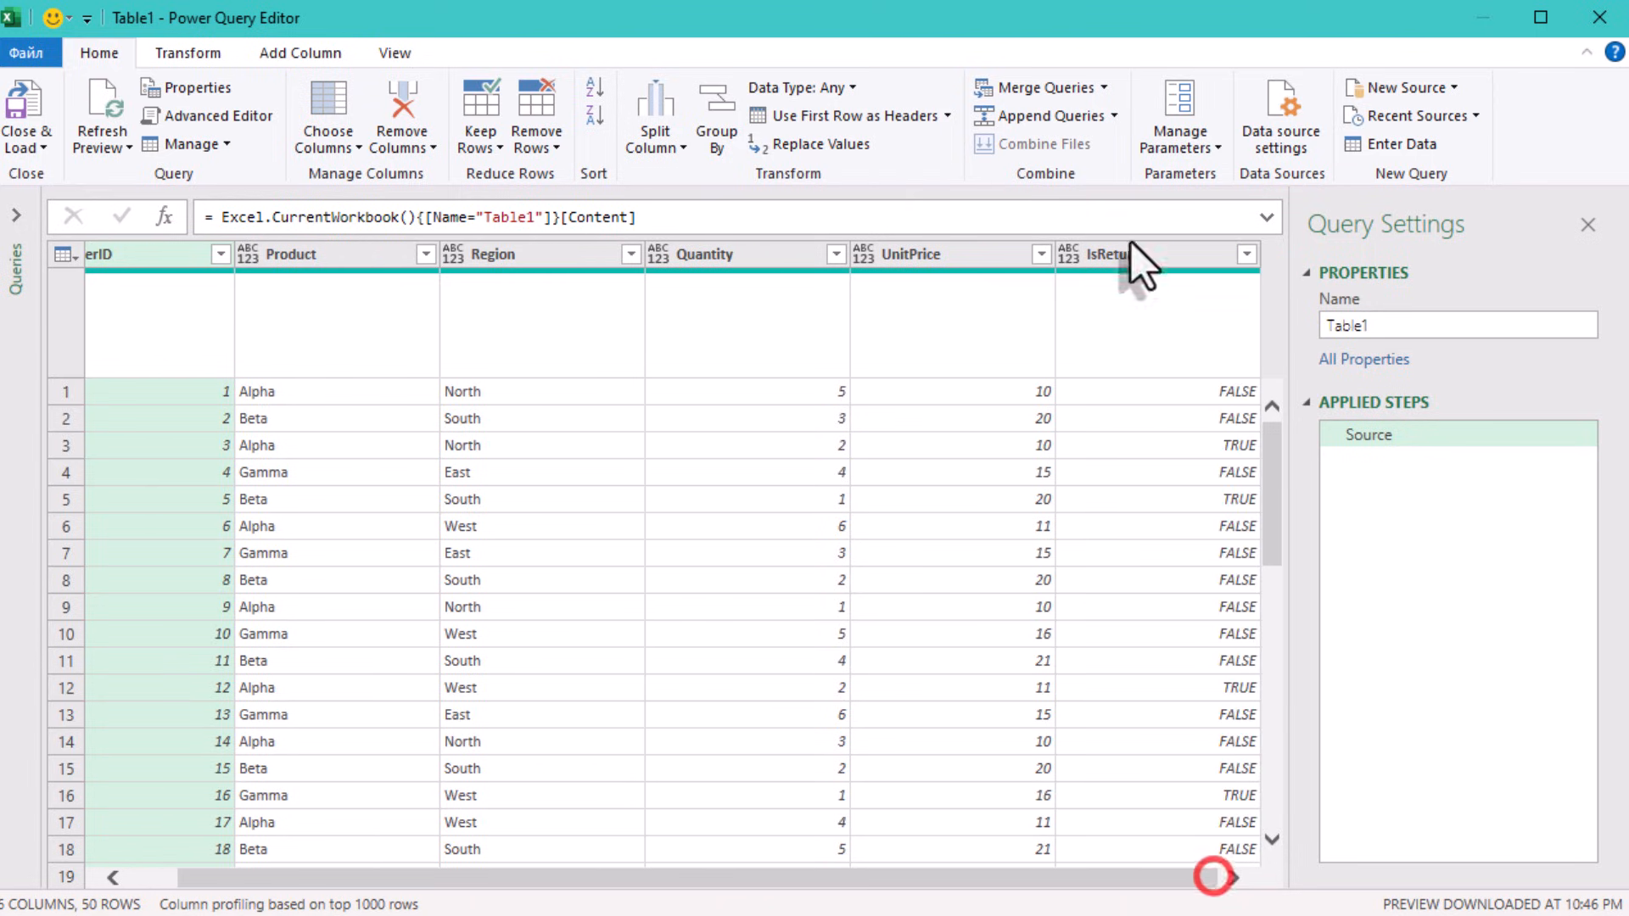
left_click(1148, 255)
left_click(782, 256)
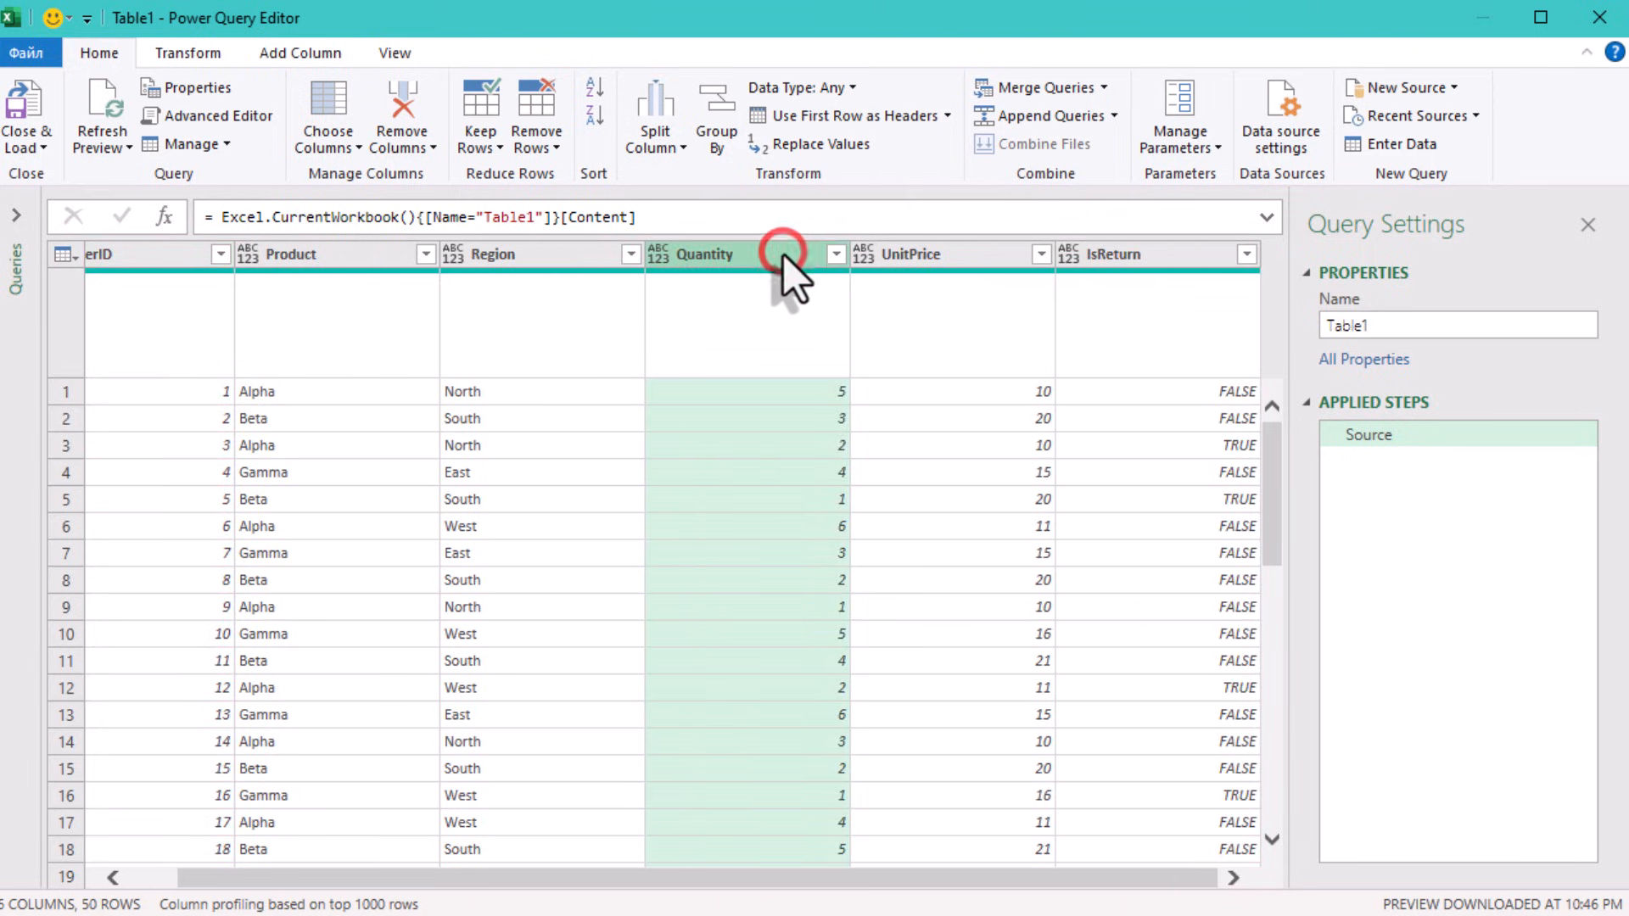
left_click(940, 259)
left_click(730, 278)
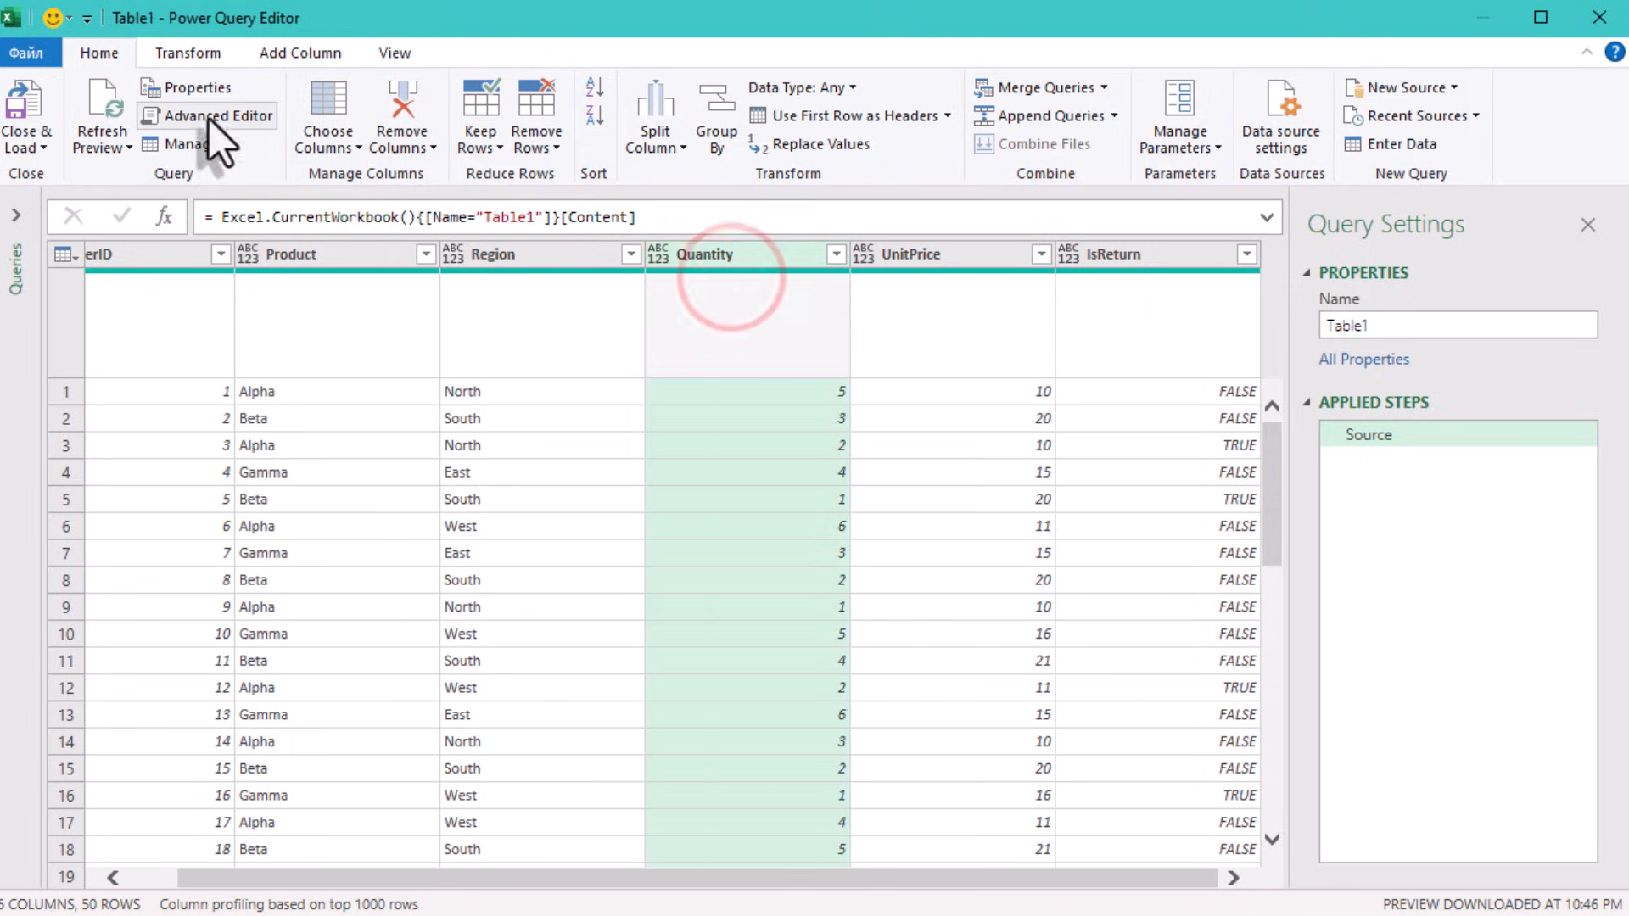
Begin a conditional column with the condition that IsReturn equals true
left_click(324, 47)
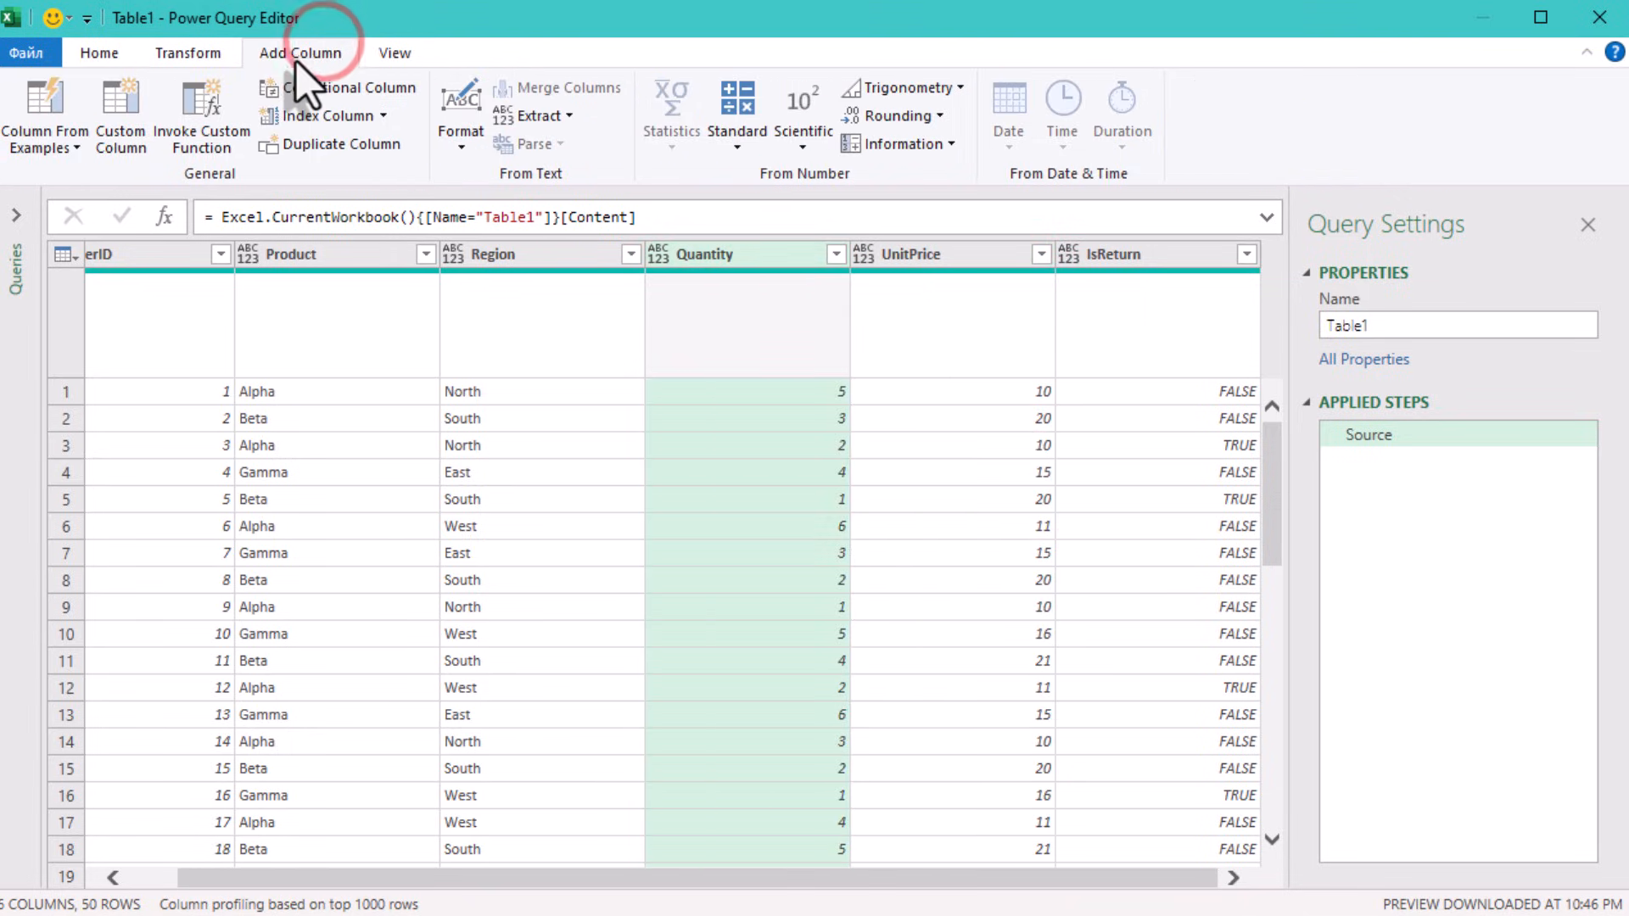
left_click(334, 88)
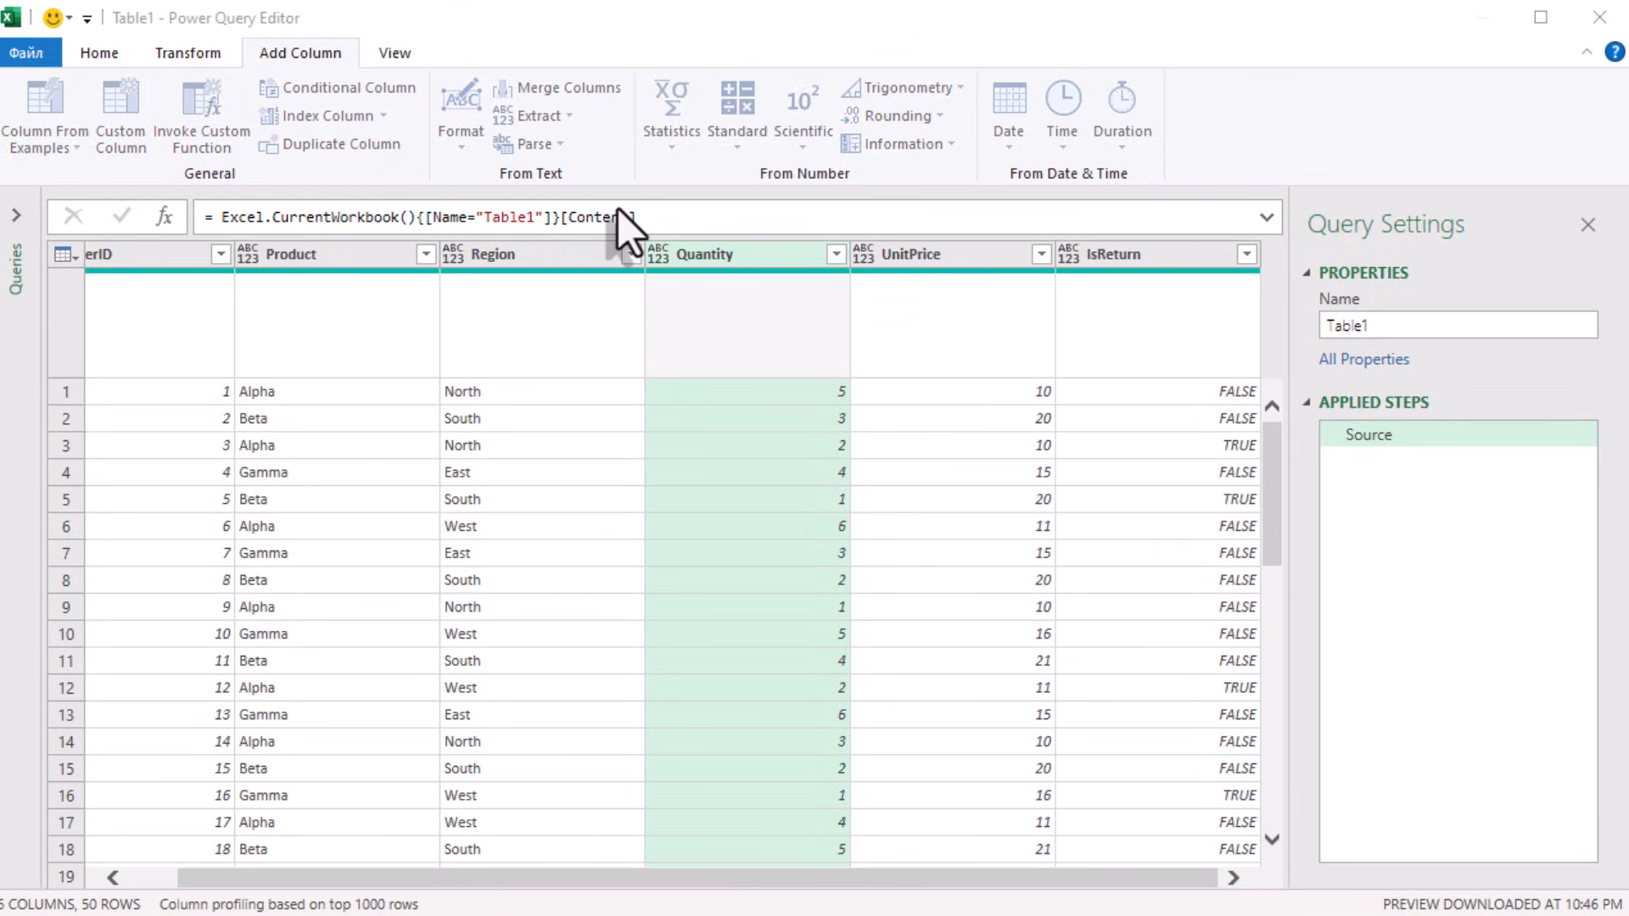
left_click(317, 374)
left_click(308, 536)
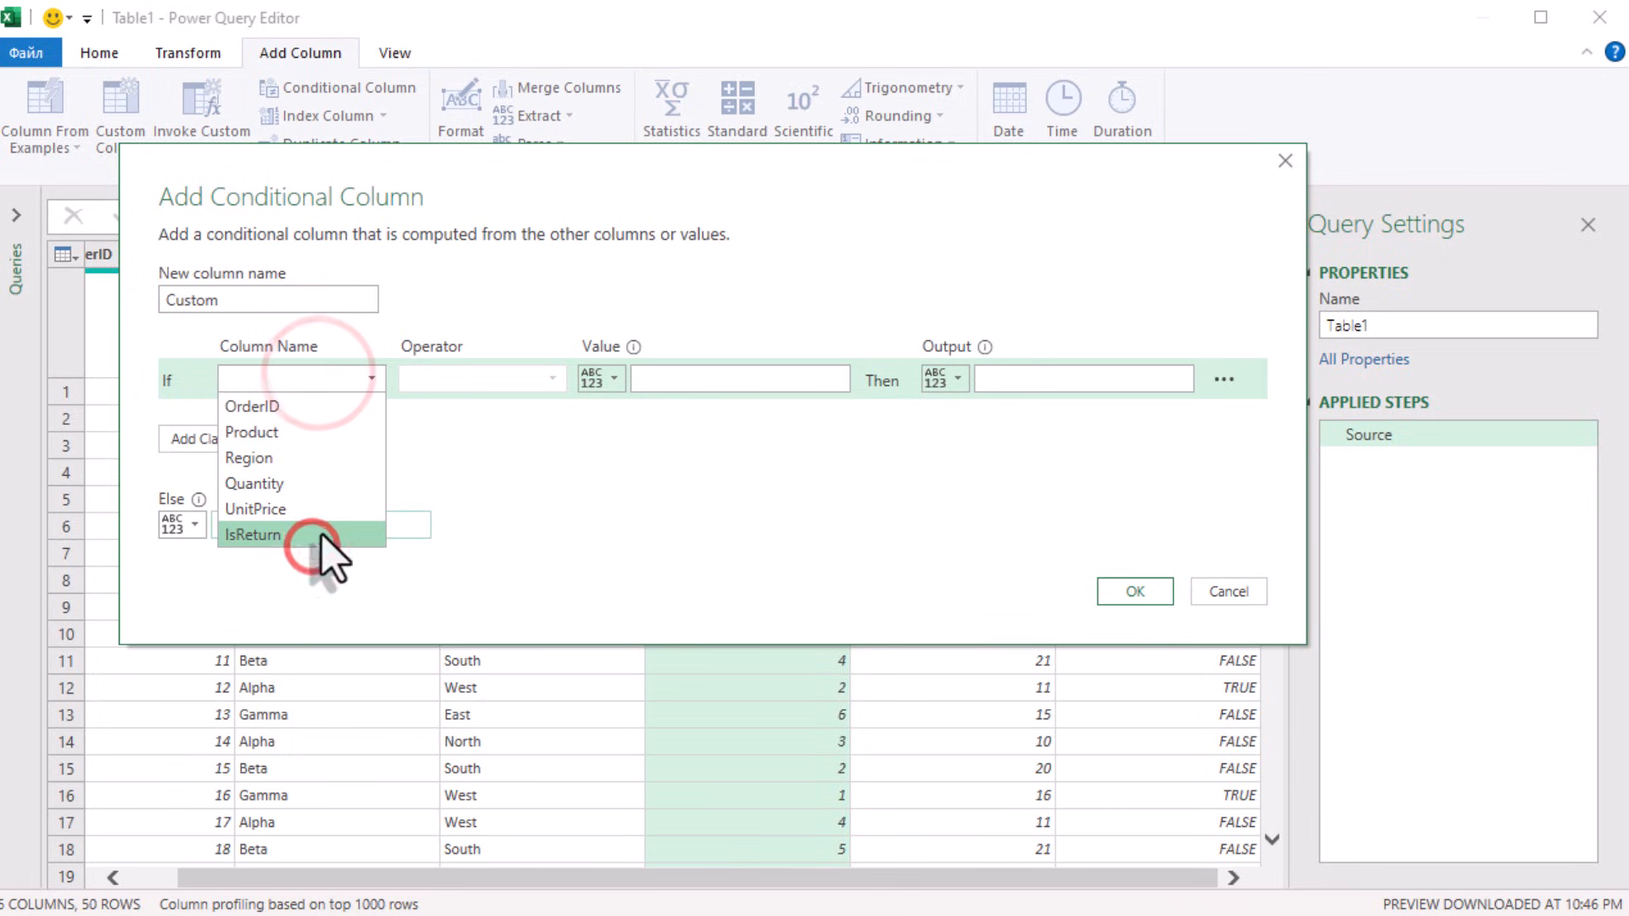
left_click(658, 379)
type("true")
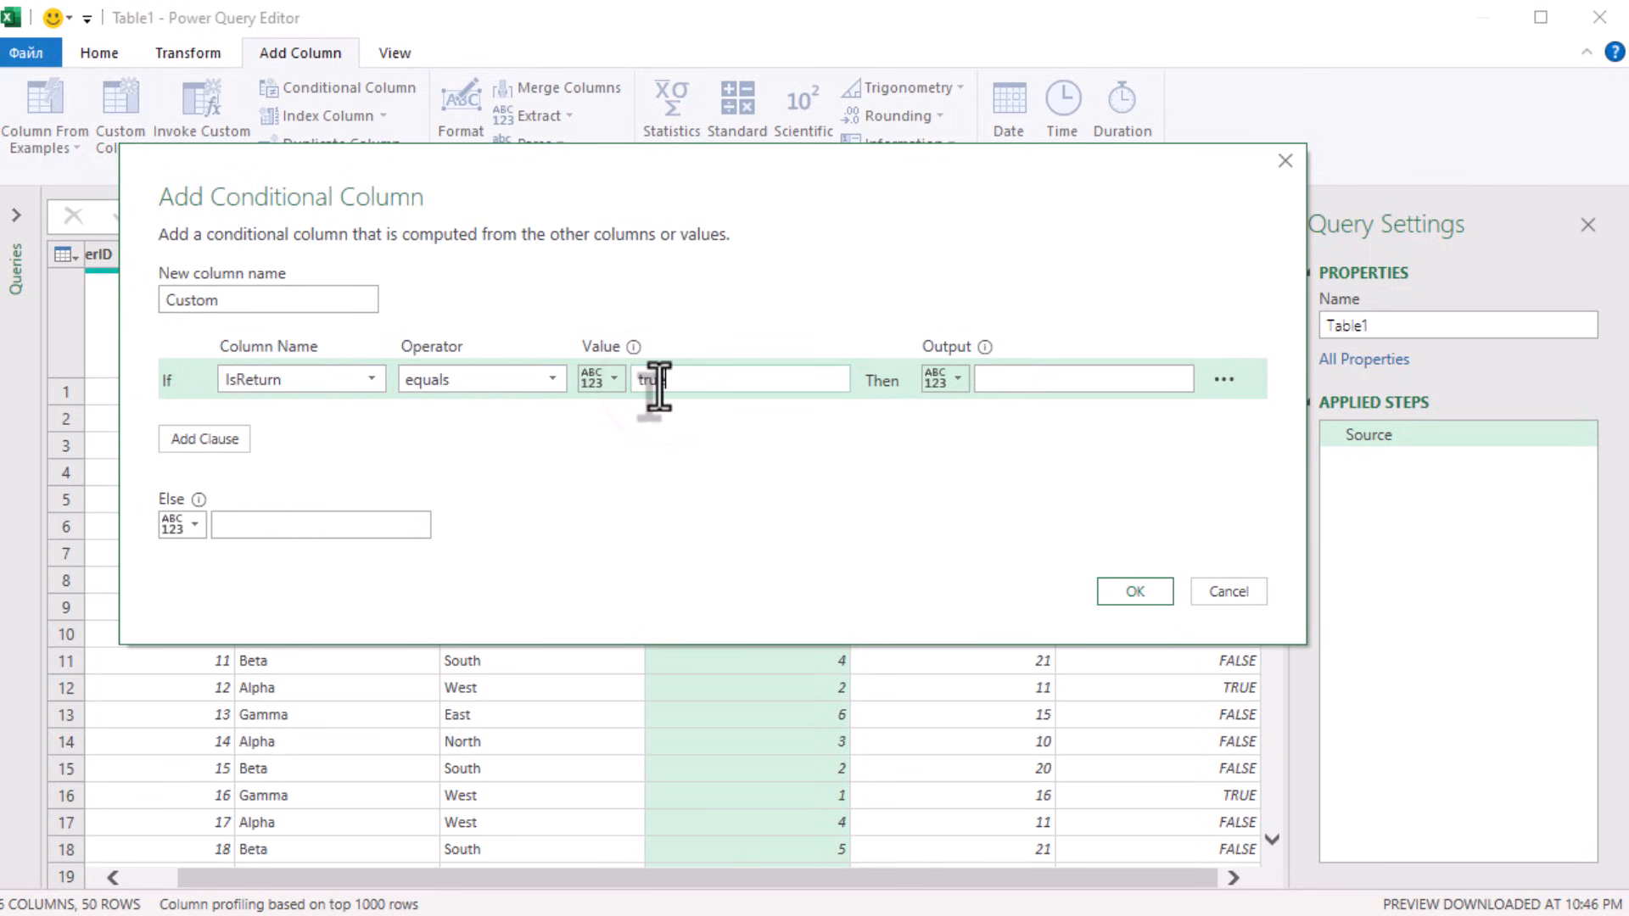
Have the conditional column return the Quantity column for both the Then and Else outputs, and create it
left_click(925, 376)
left_click(984, 436)
left_click(1032, 365)
left_click(1045, 485)
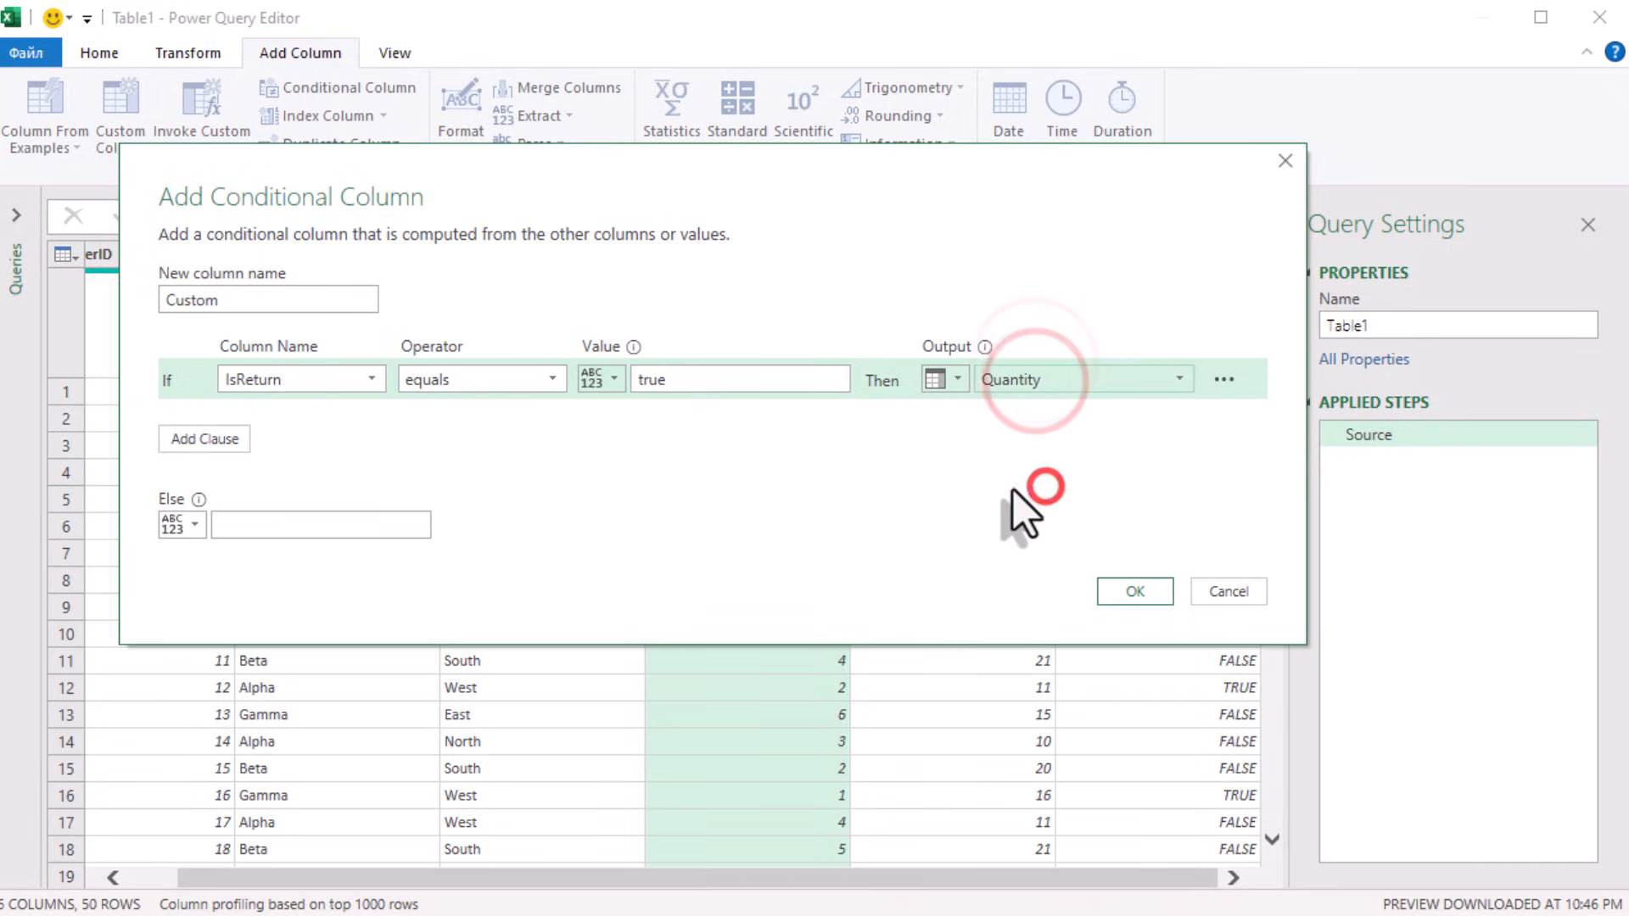
left_click(178, 523)
left_click(250, 583)
left_click(287, 522)
left_click(273, 628)
left_click(1139, 590)
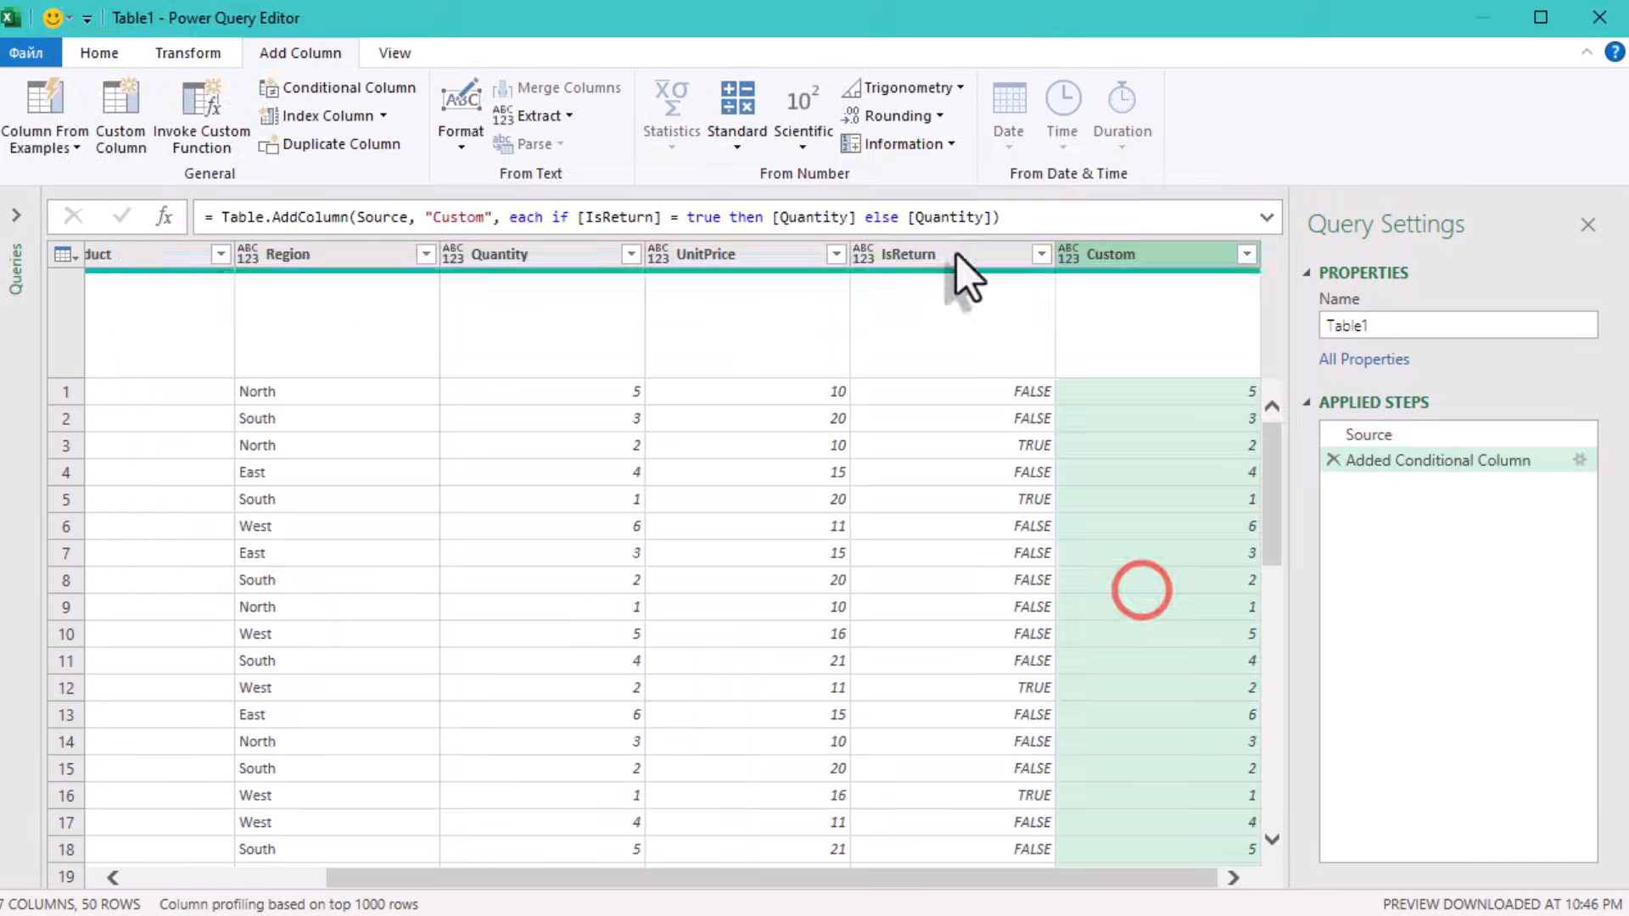
Edit the conditional column's formula to return -[Quantity] when IsReturn is true
left_click(771, 217)
type("-")
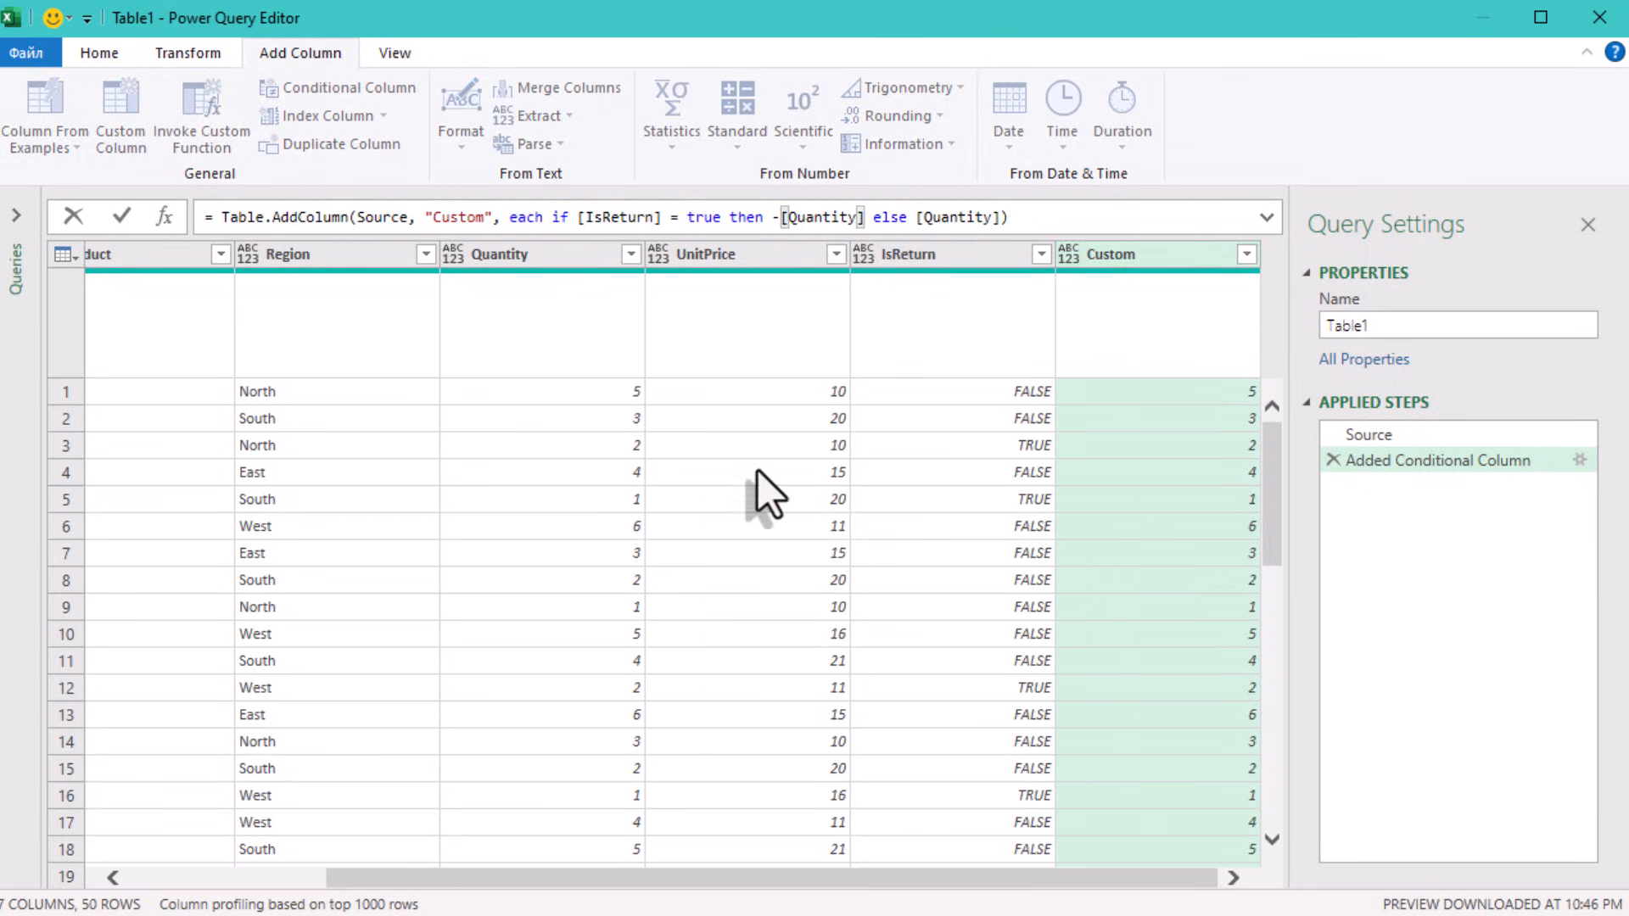
left_click(820, 479)
left_click_drag(1134, 882, 1254, 840)
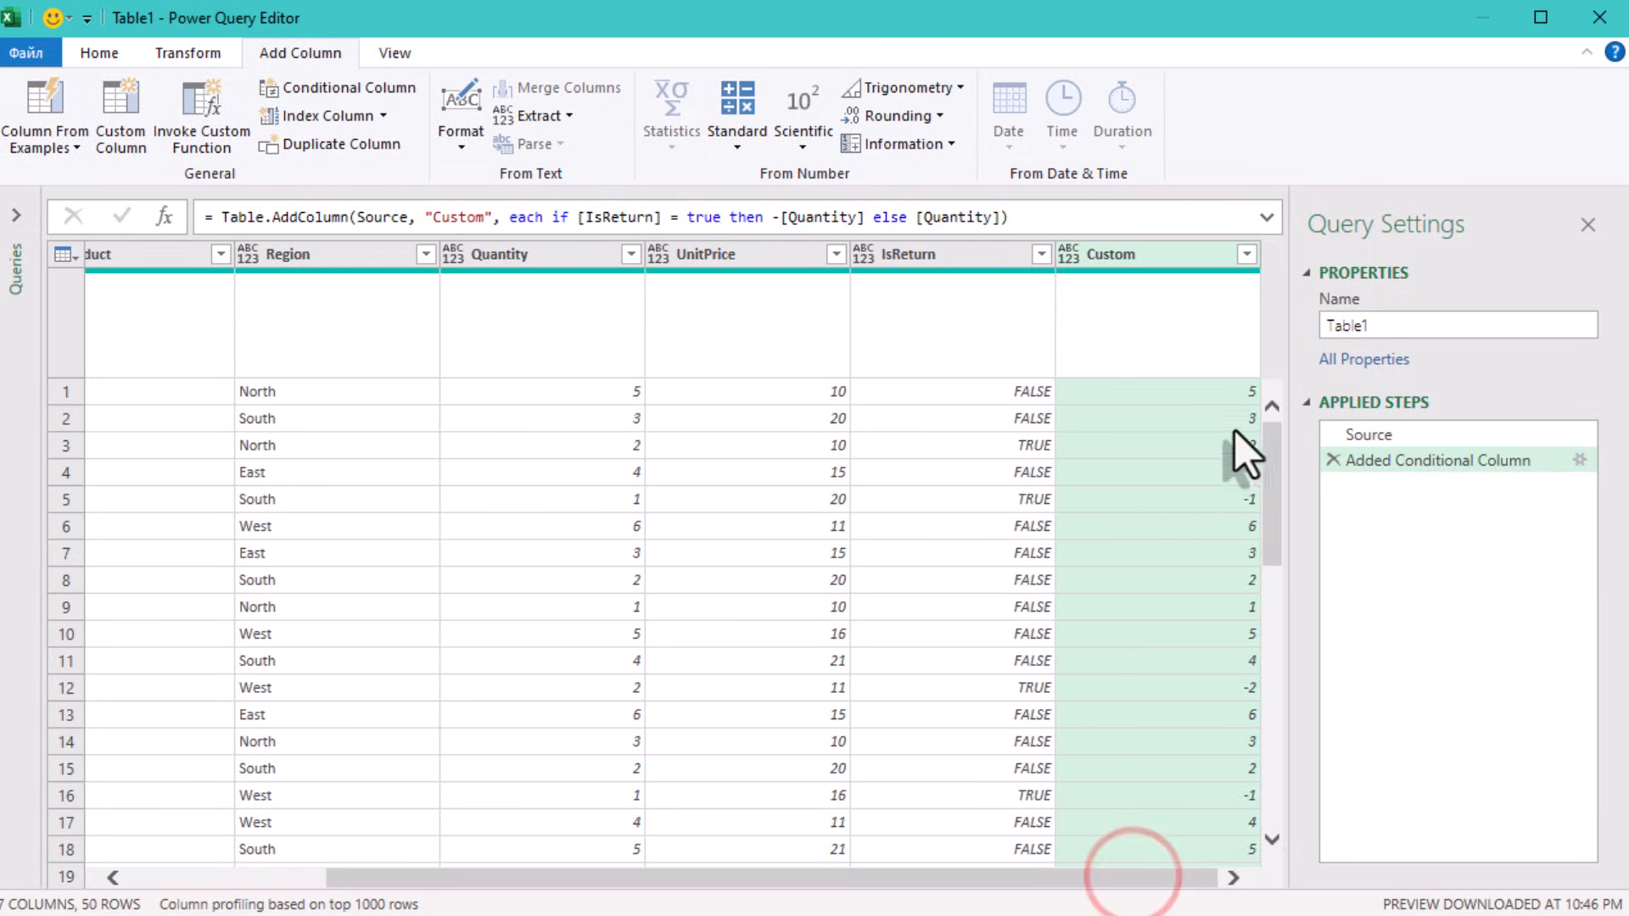
left_click(1213, 447)
Rename the conditional column to Qty within its formula
double_click(433, 217)
type("Qty")
left_click(816, 458)
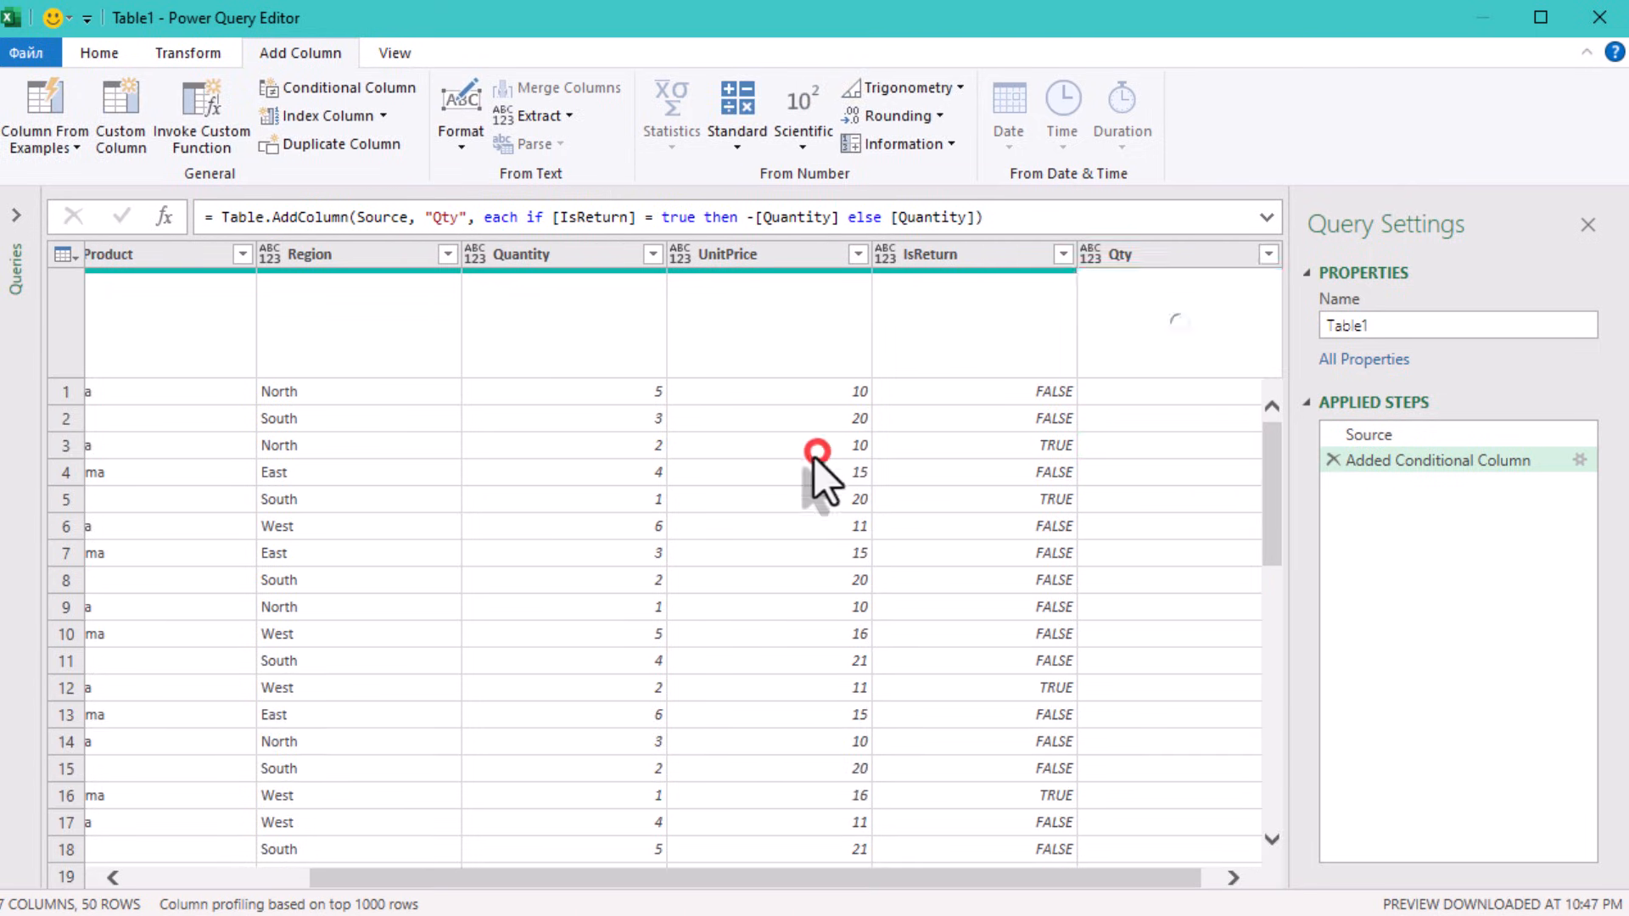
left_click_drag(1034, 876, 1102, 890)
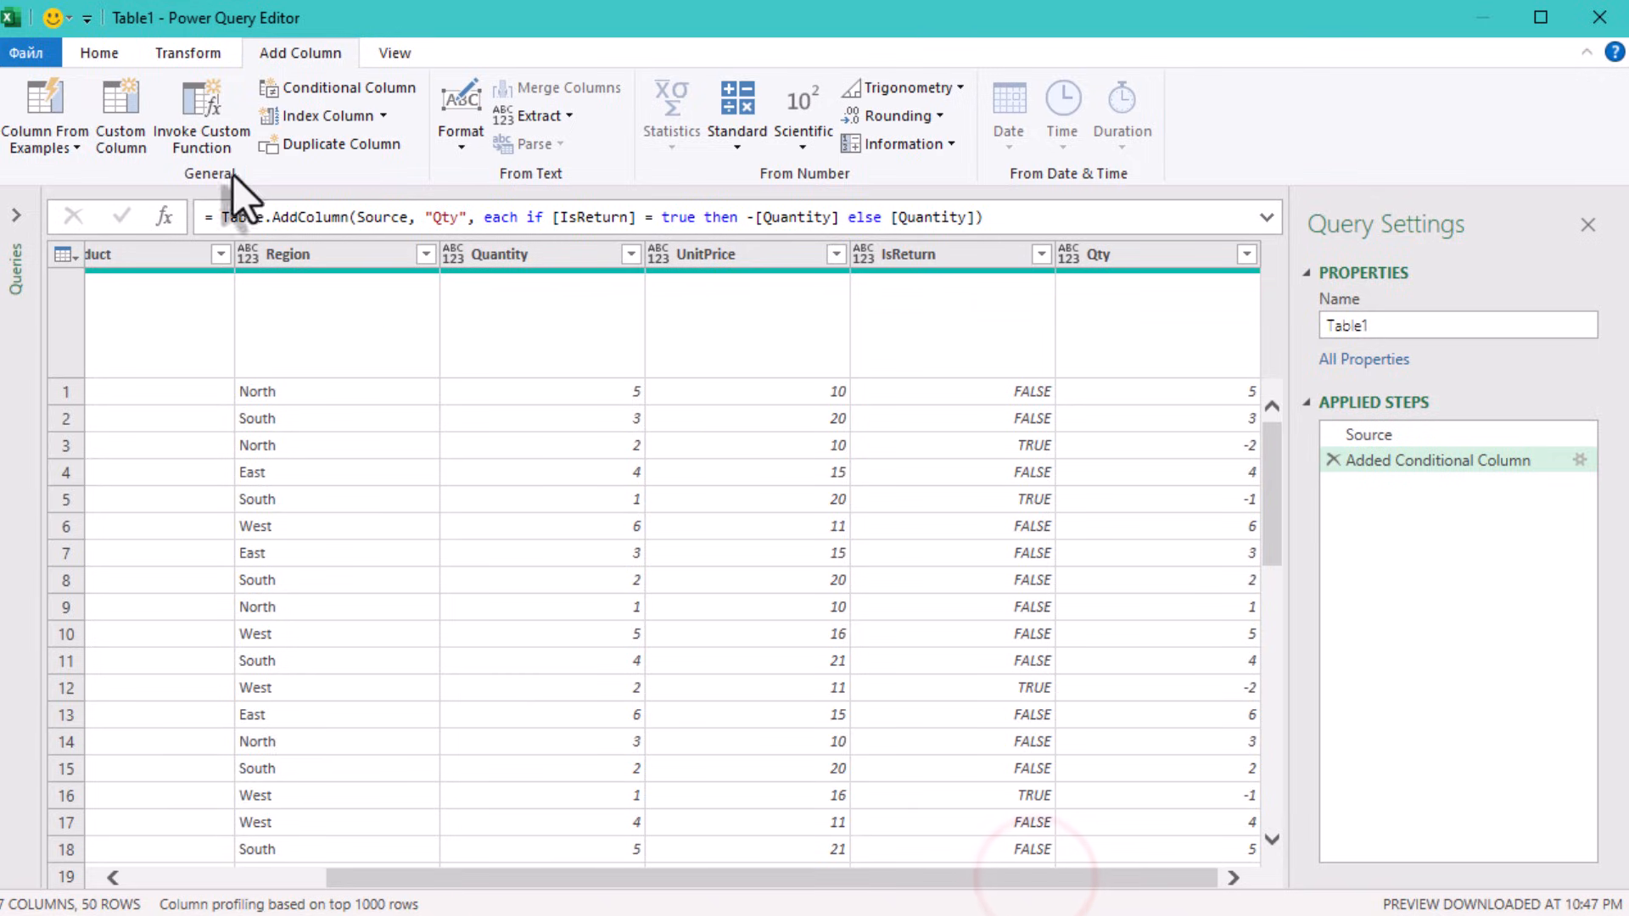
Add a custom column named Amount with the formula [Qty]*[UnitPrice]
left_click(115, 131)
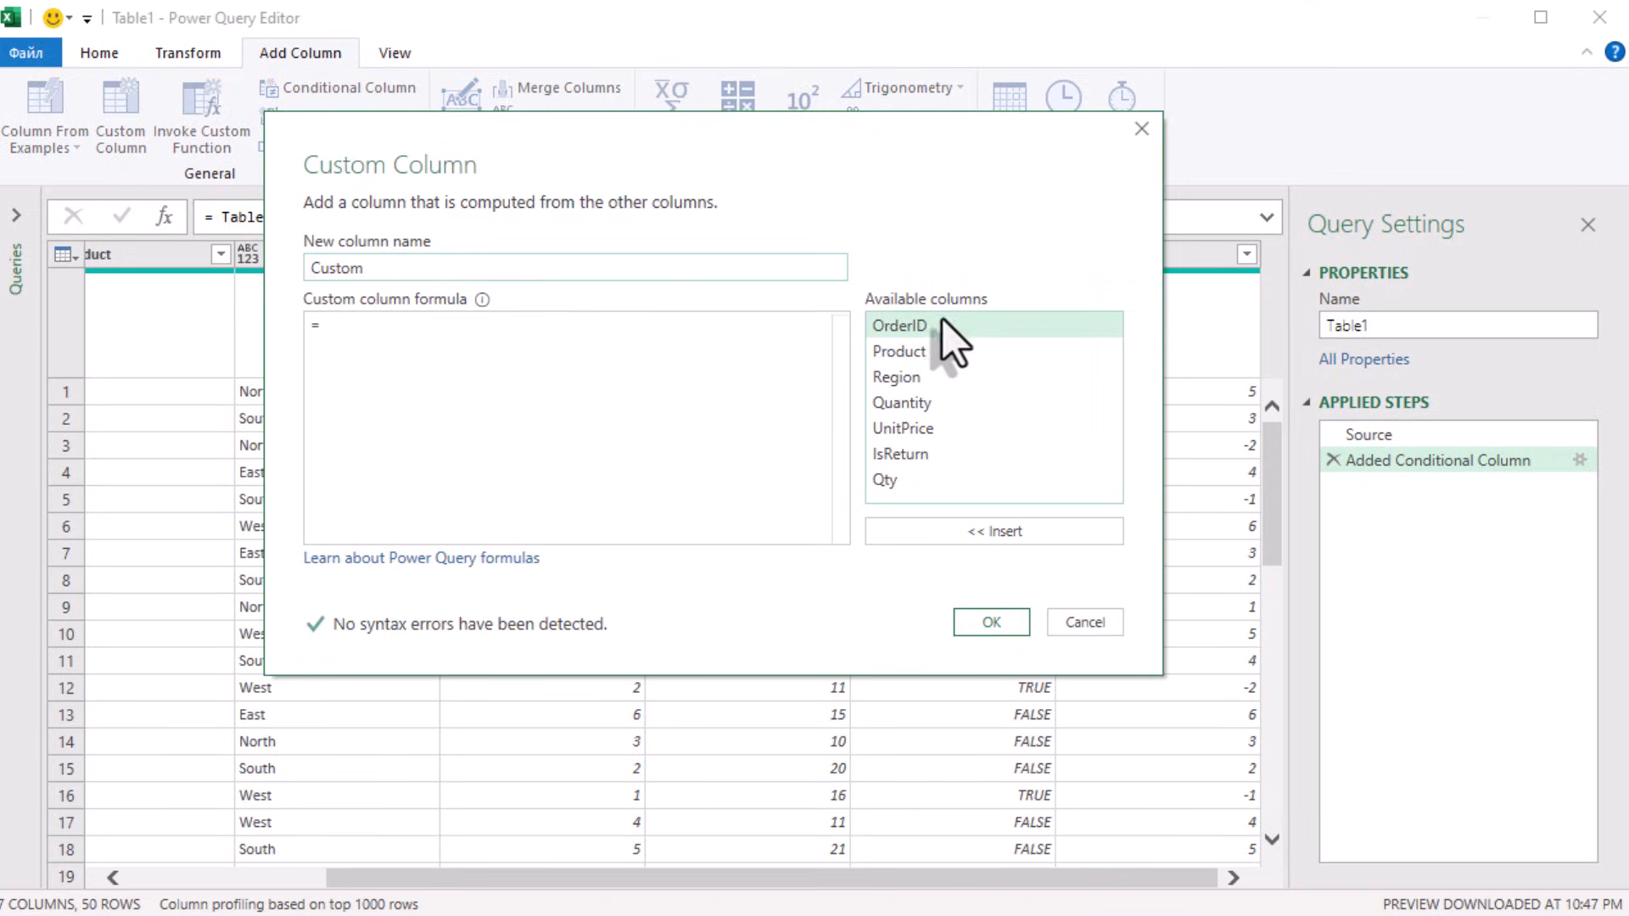
double_click(908, 490)
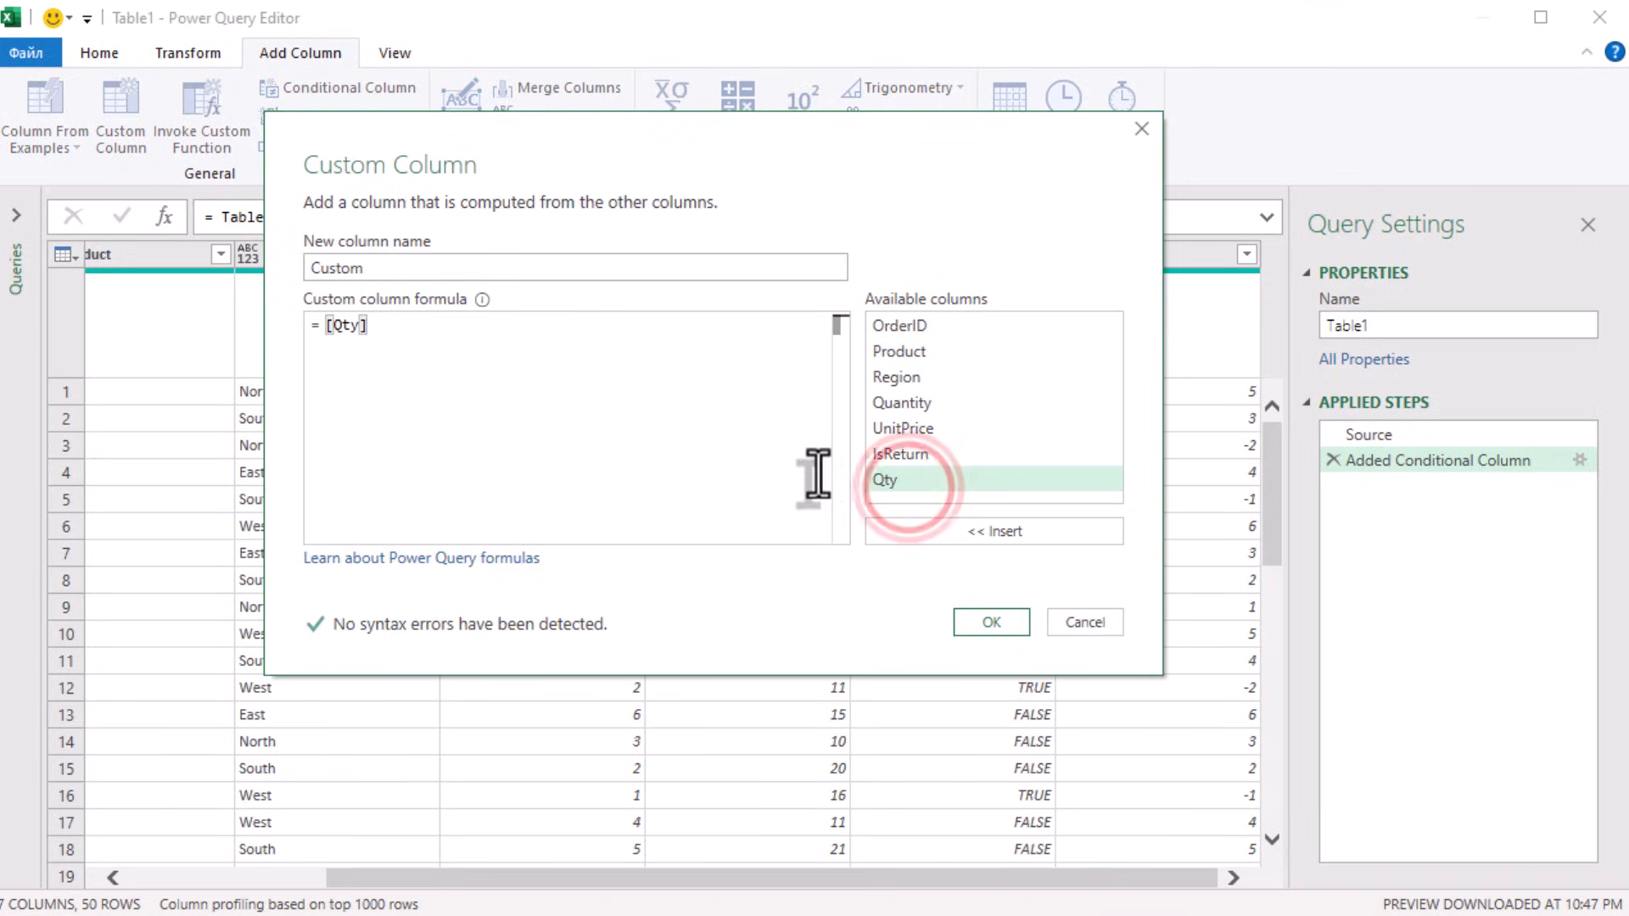
type("*")
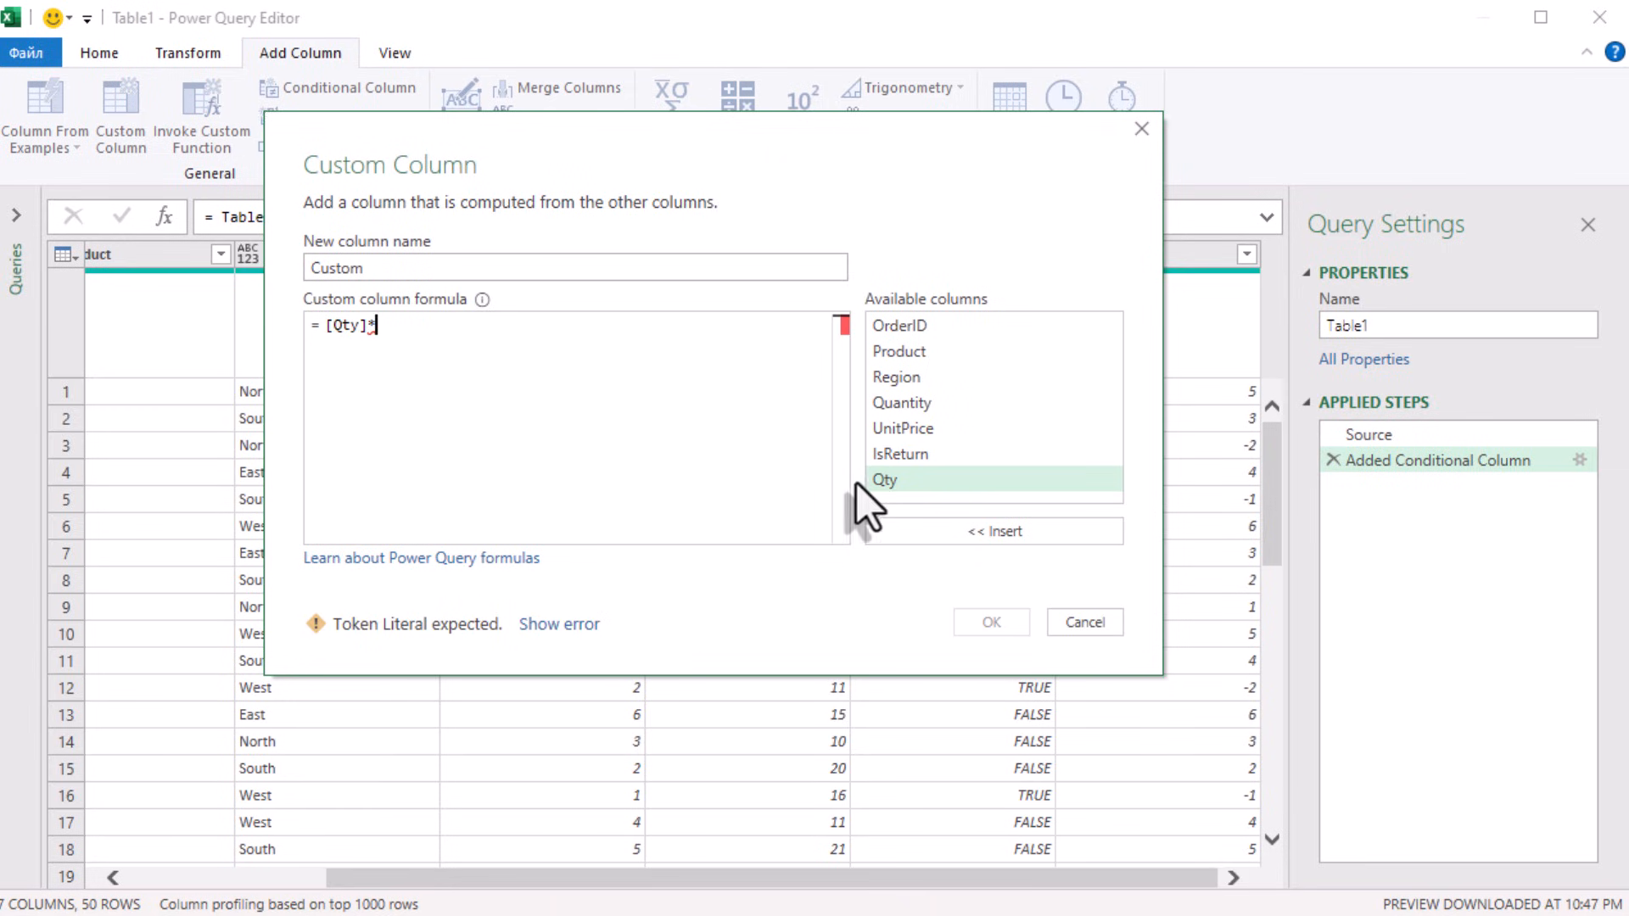
double_click(945, 427)
double_click(373, 265)
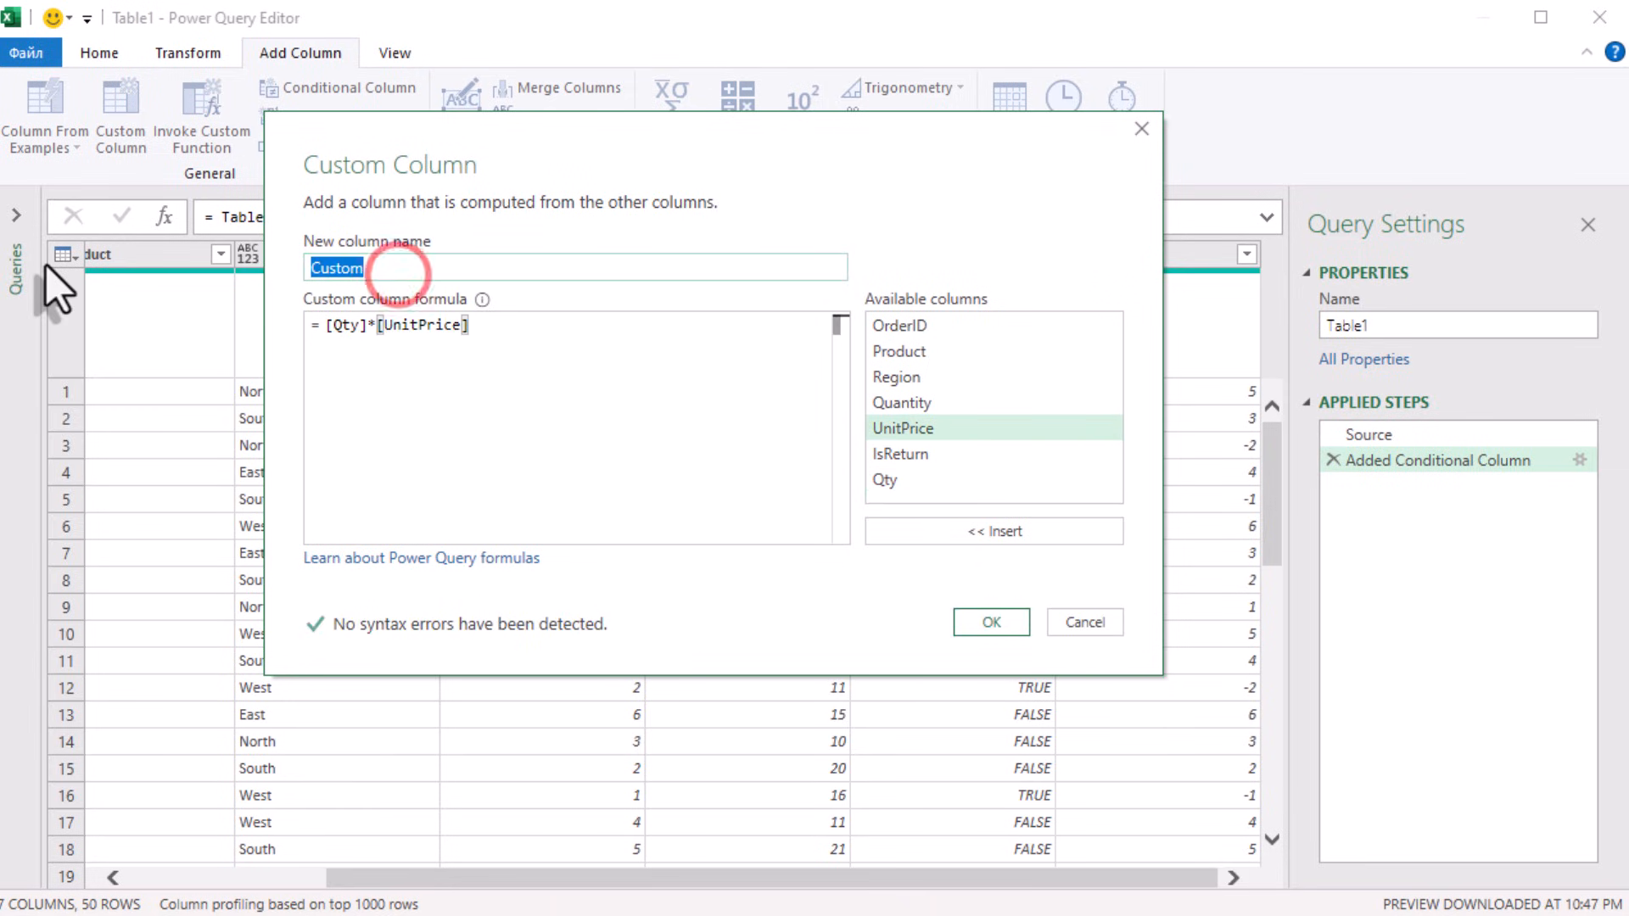
type("Amount")
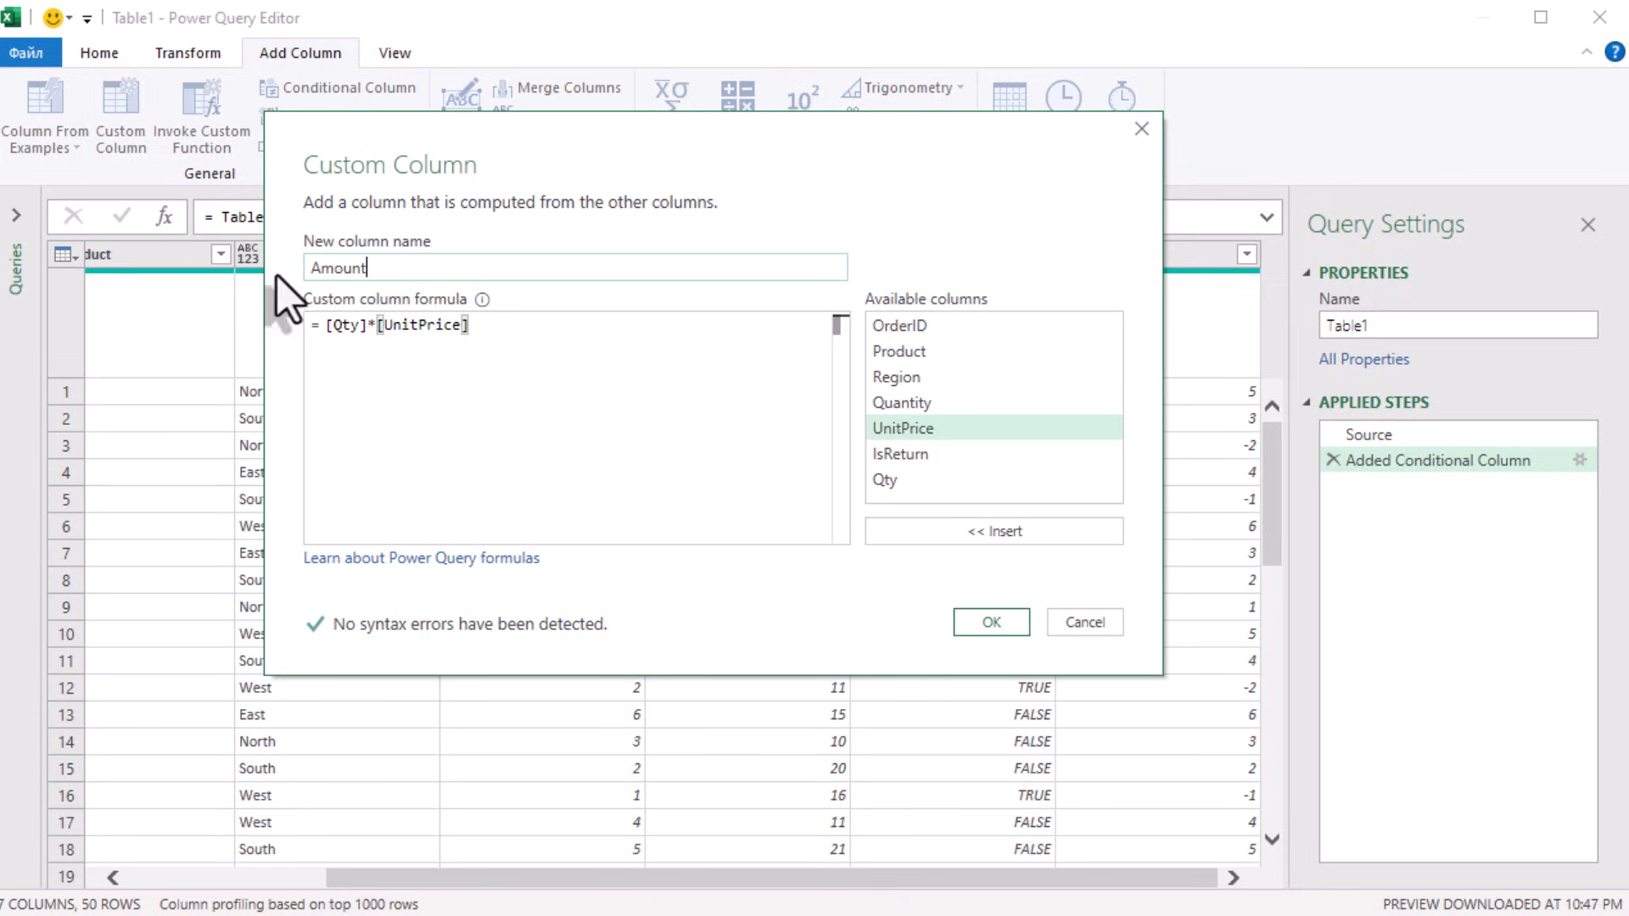
left_click(596, 457)
left_click(1004, 625)
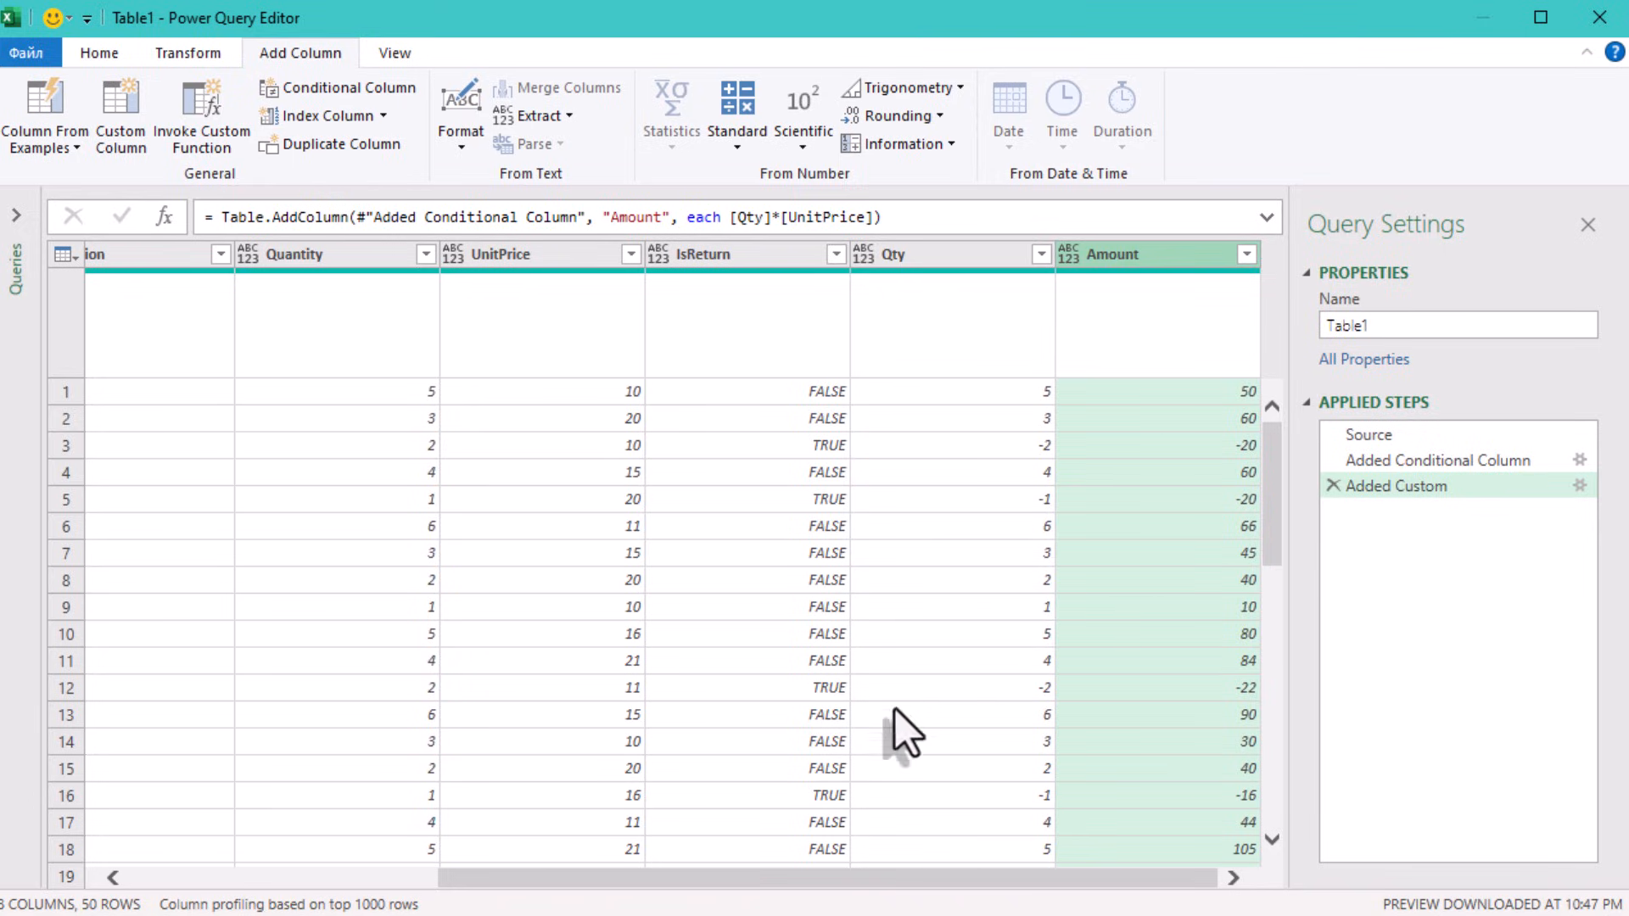
Select the Product column and open Group By for it
left_click(354, 867)
left_click(384, 706)
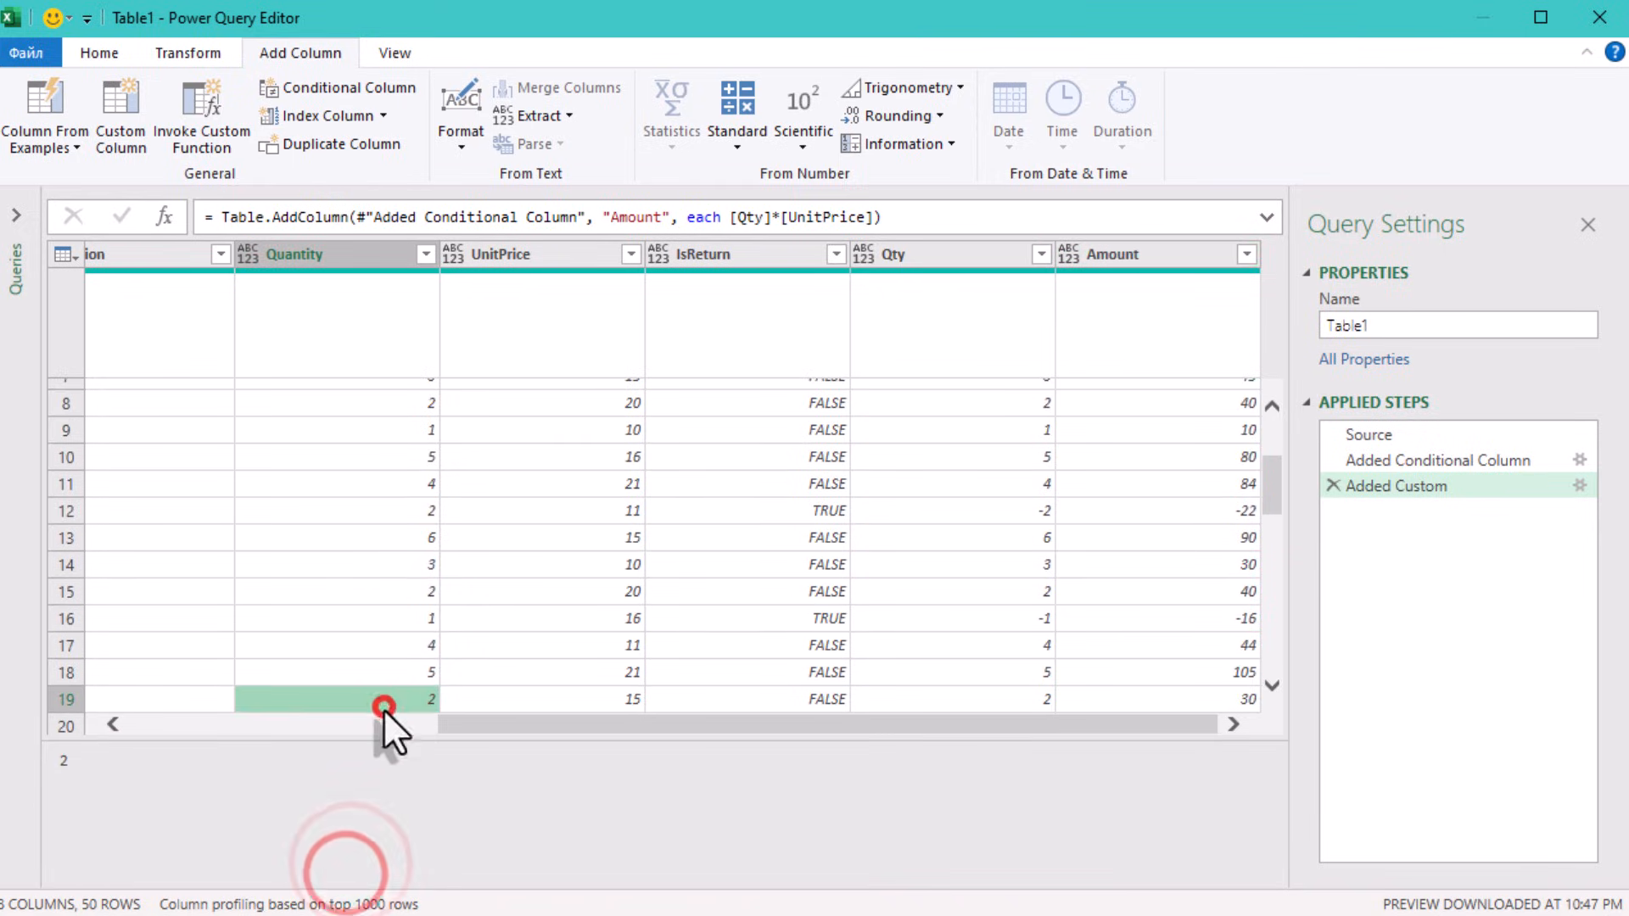
left_click(385, 726)
scroll(344, 706, "up", 3)
left_click(338, 566)
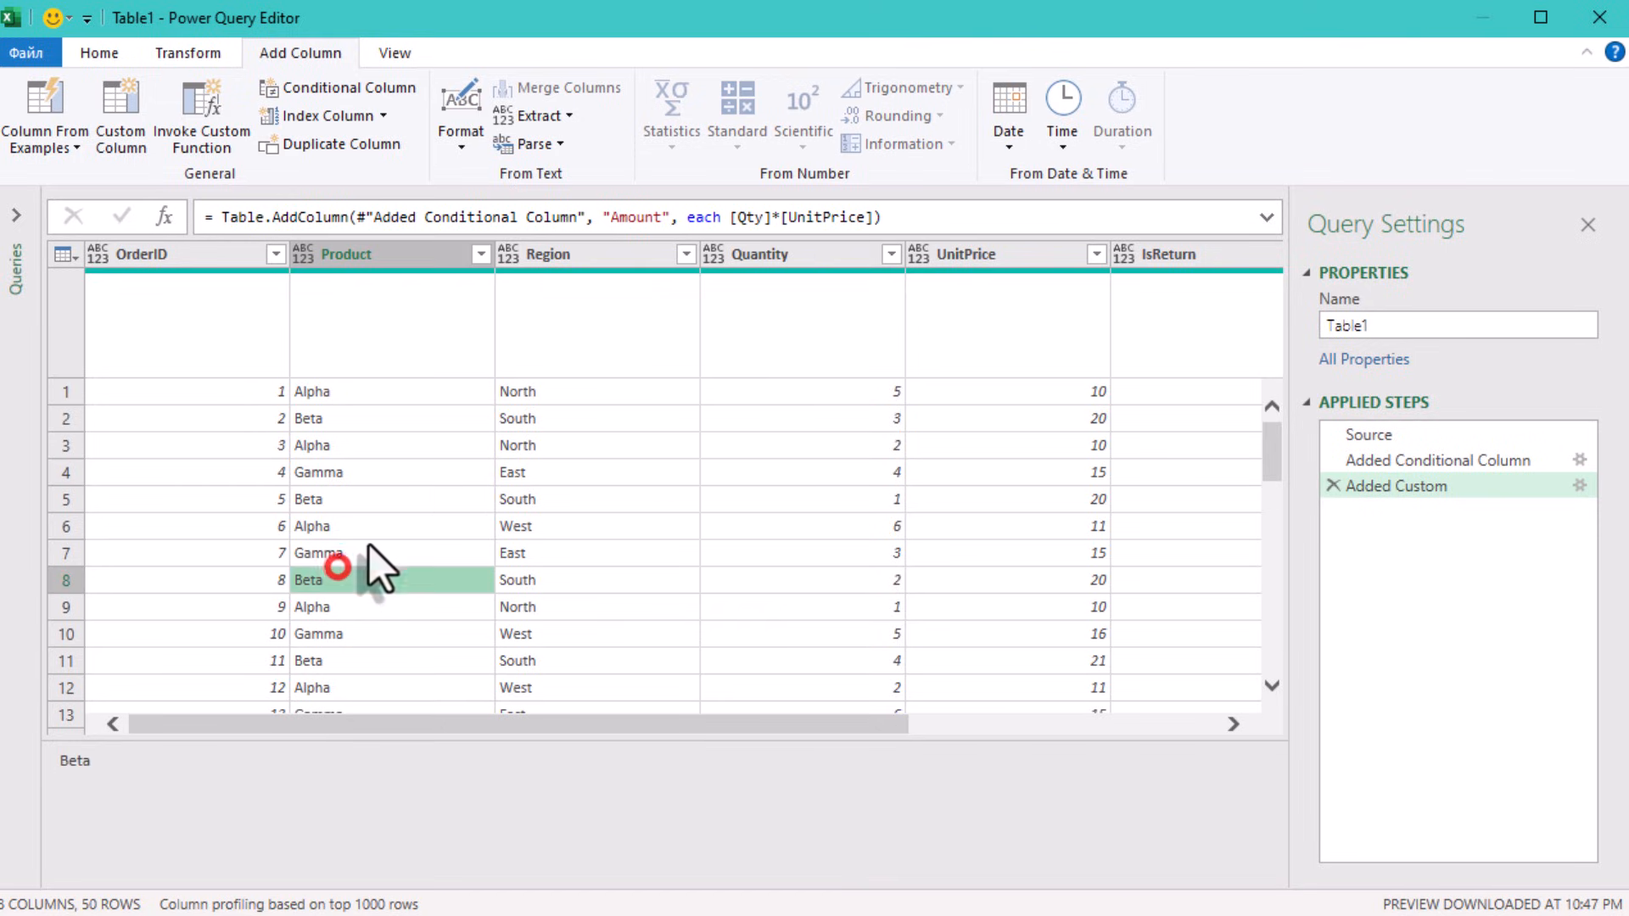
left_click(435, 245)
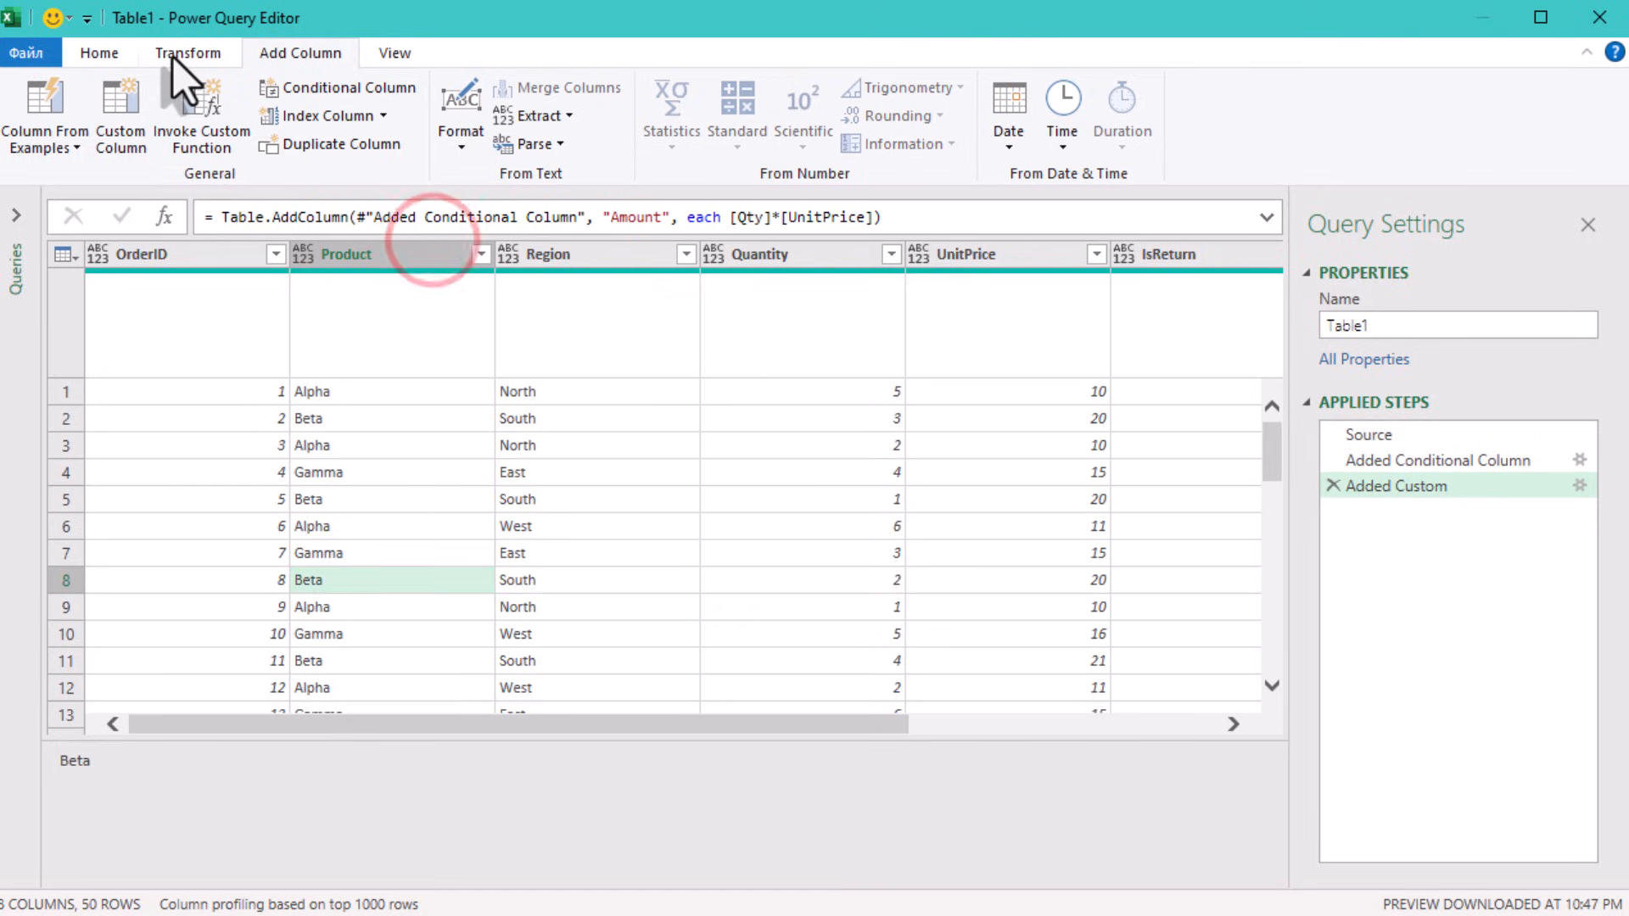
left_click(228, 51)
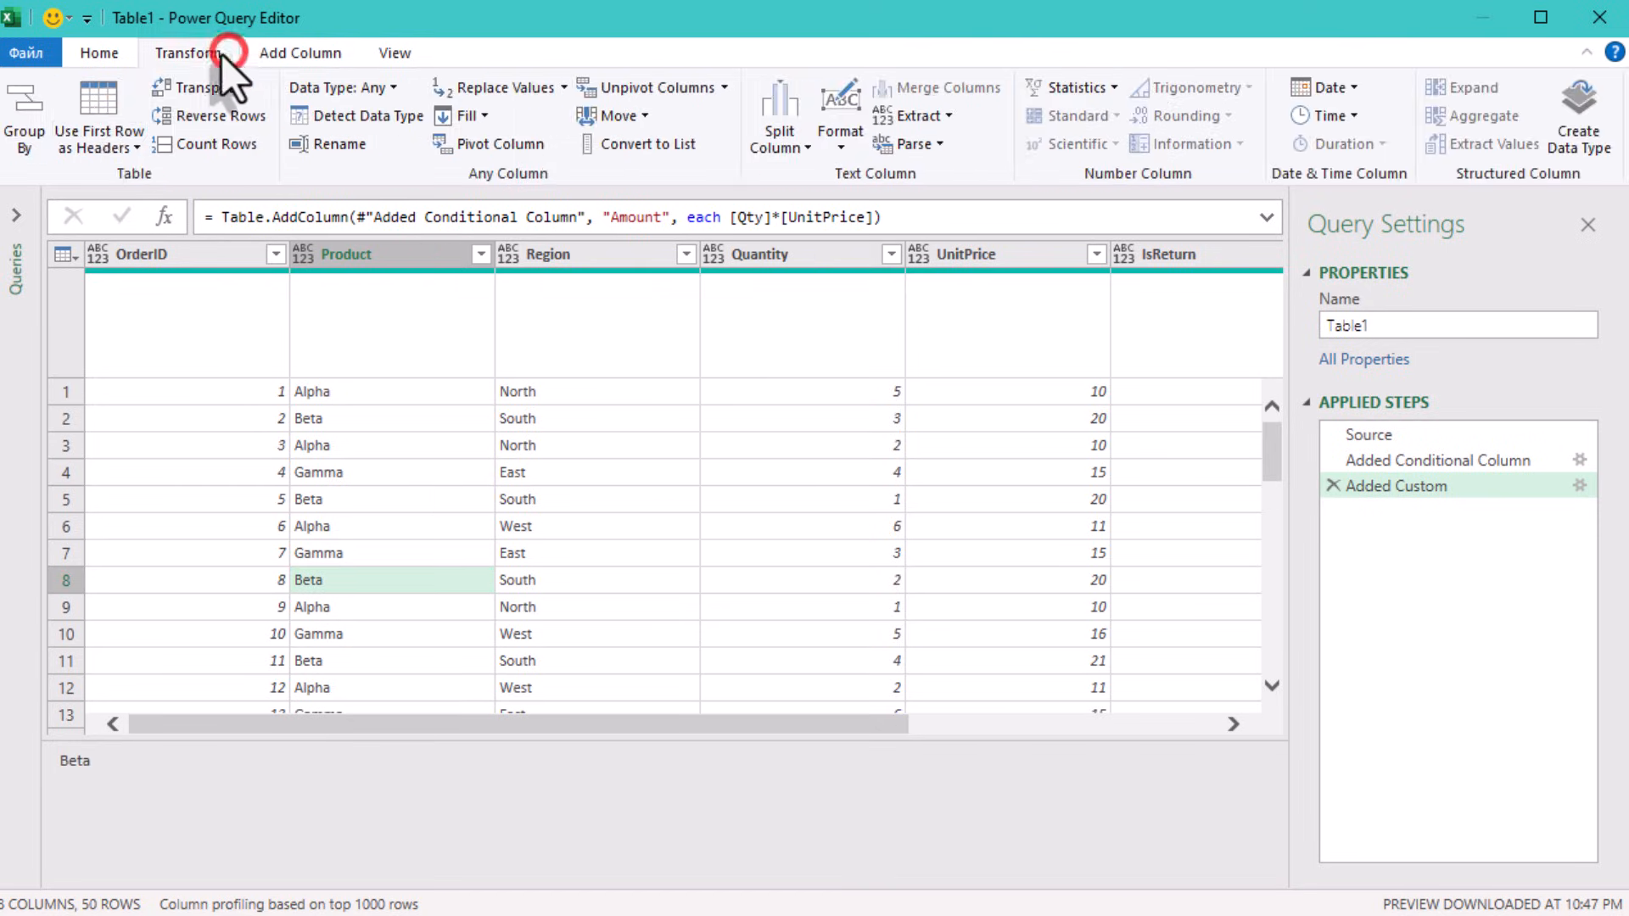
left_click(32, 131)
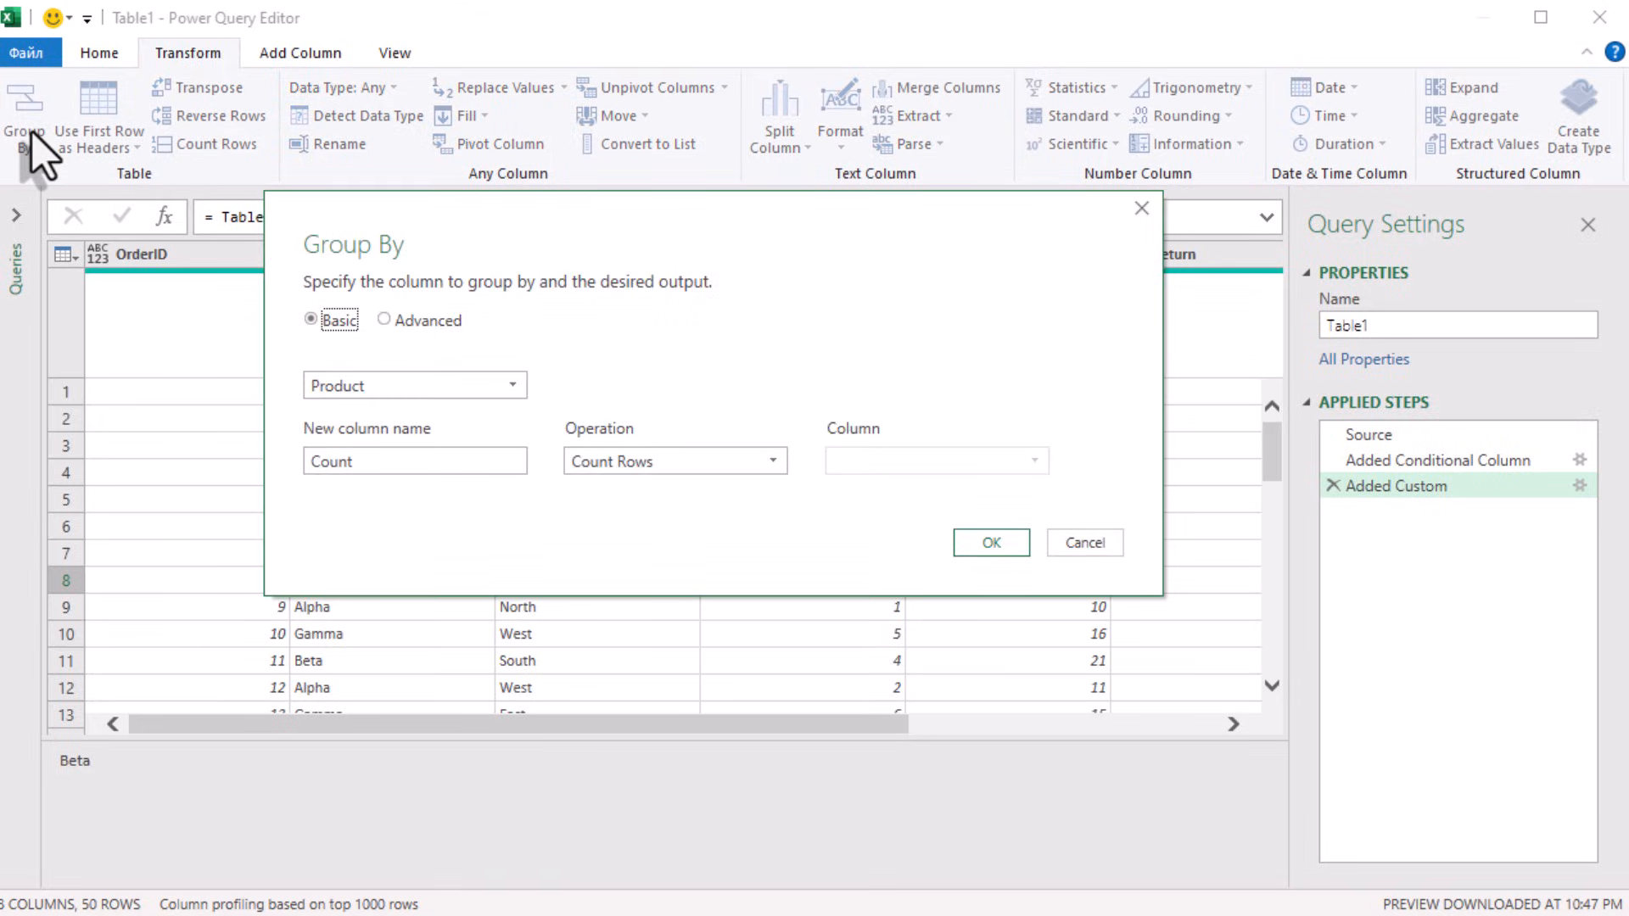
Use the Advanced grouping mode and define the first aggregation as Total Quantity, the Sum of Qty
left_click(707, 459)
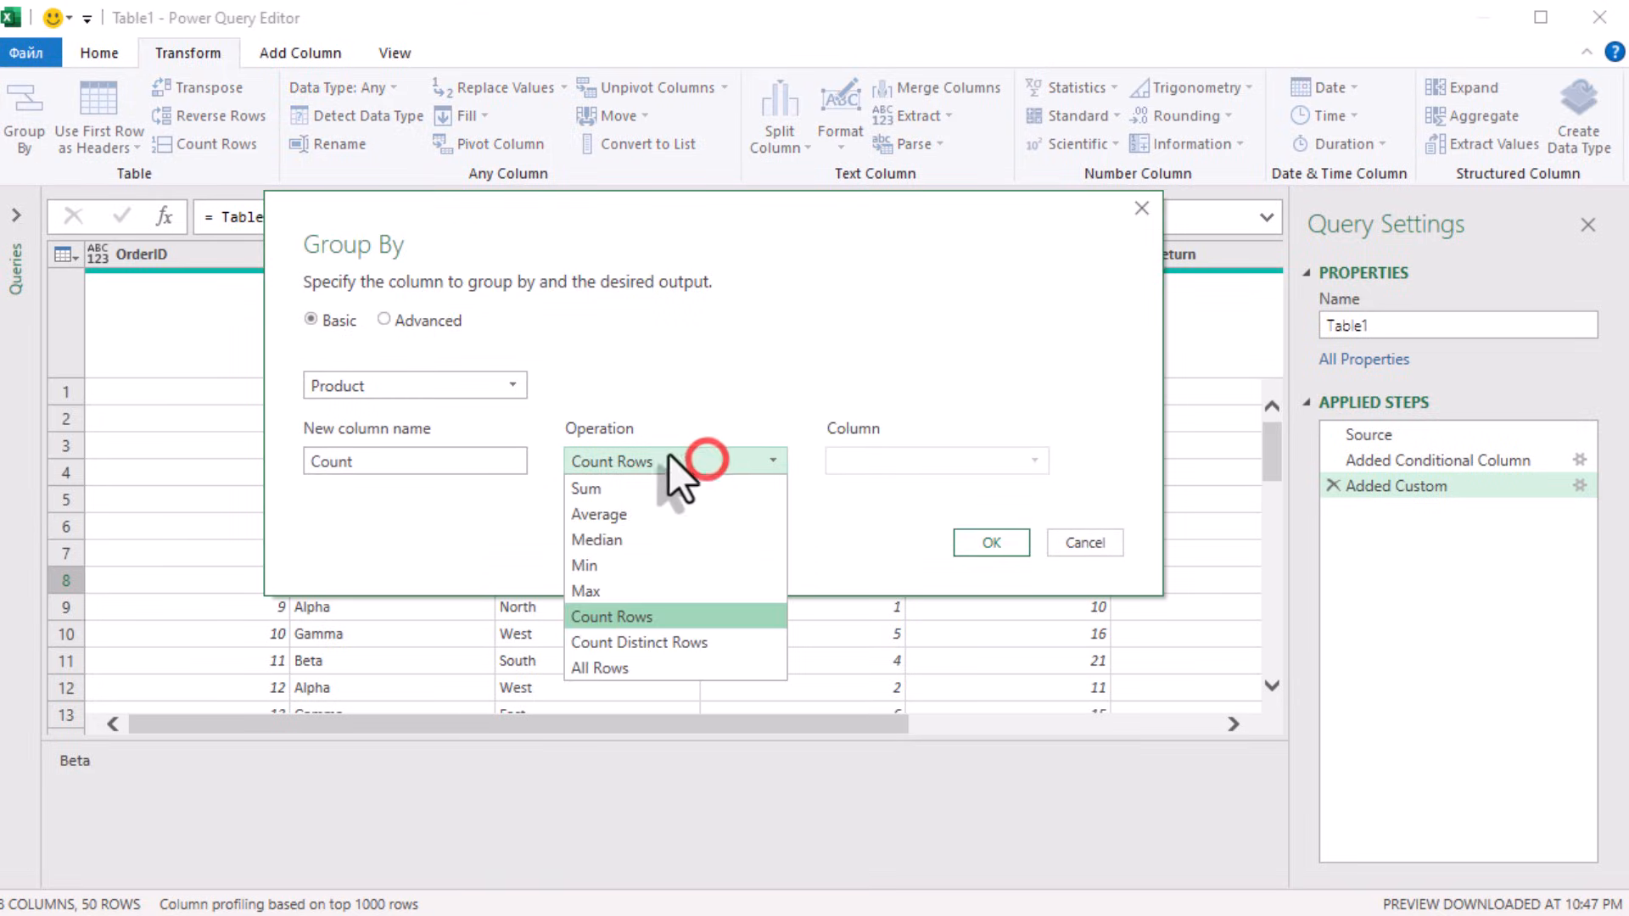
left_click(607, 494)
left_click(896, 461)
left_click(896, 462)
left_click(449, 320)
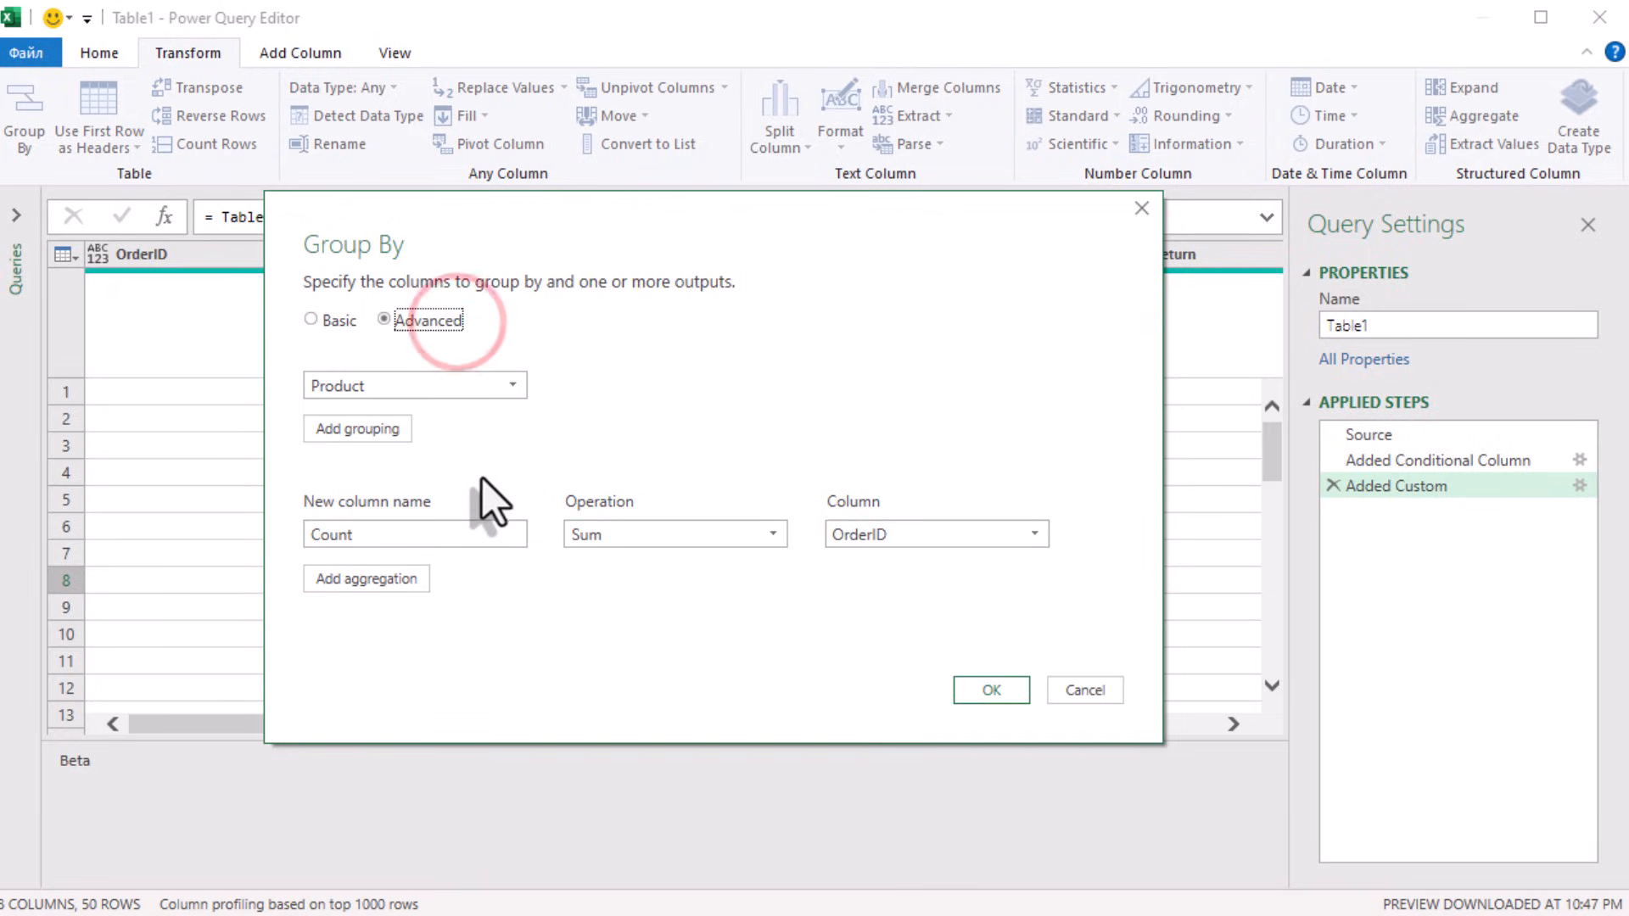
left_click(893, 532)
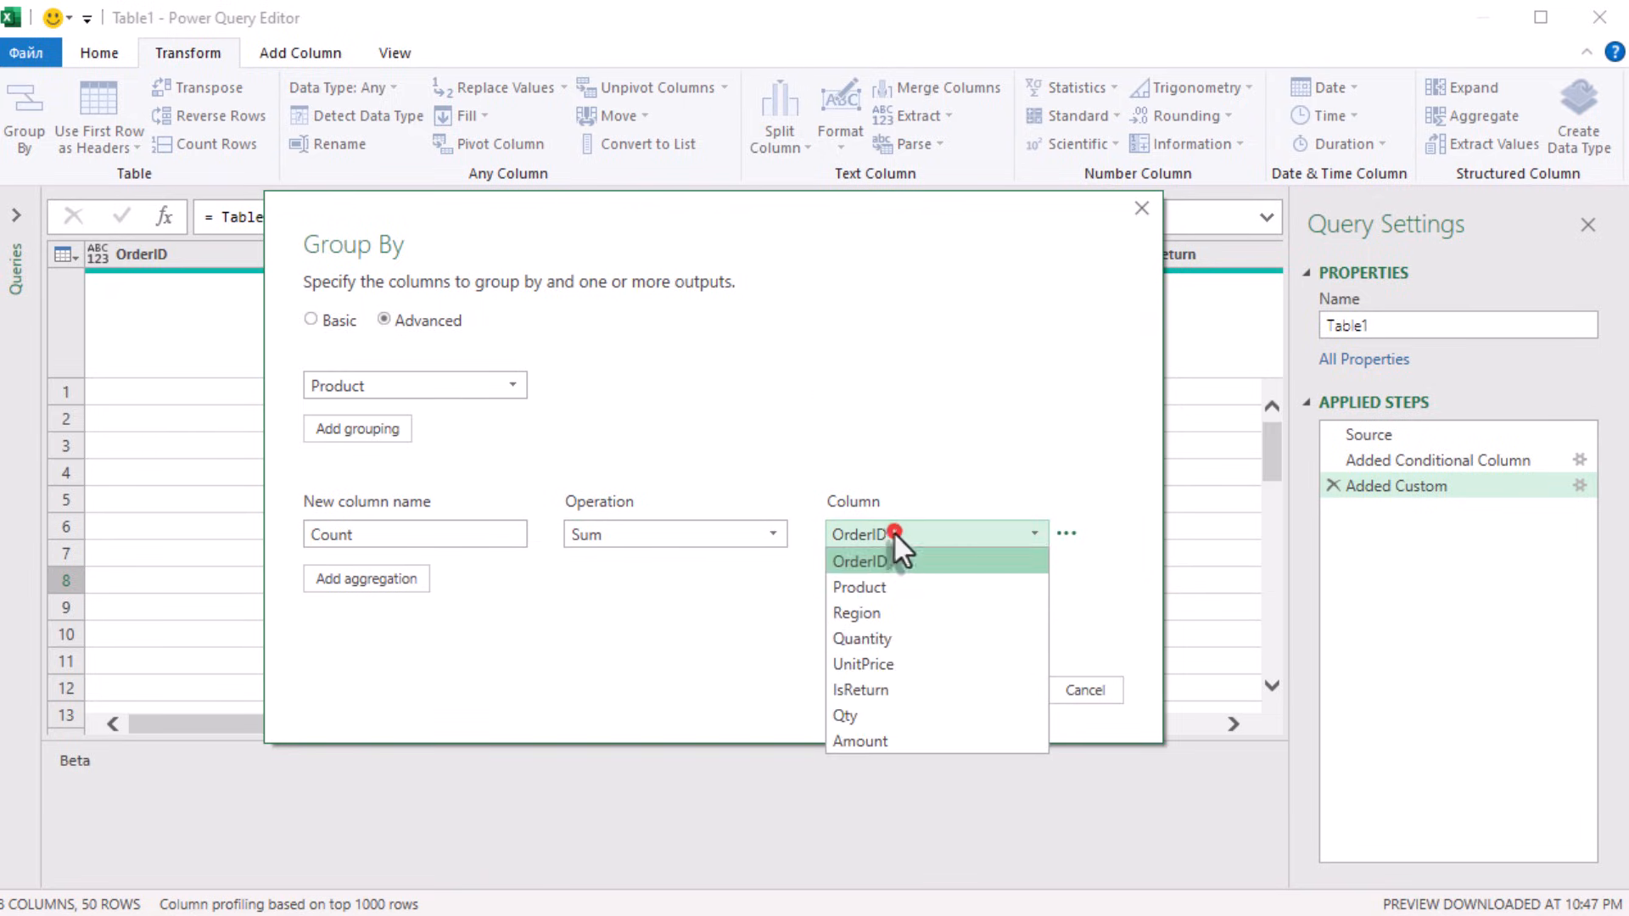
left_click(893, 717)
double_click(390, 534)
type("Total Quantity")
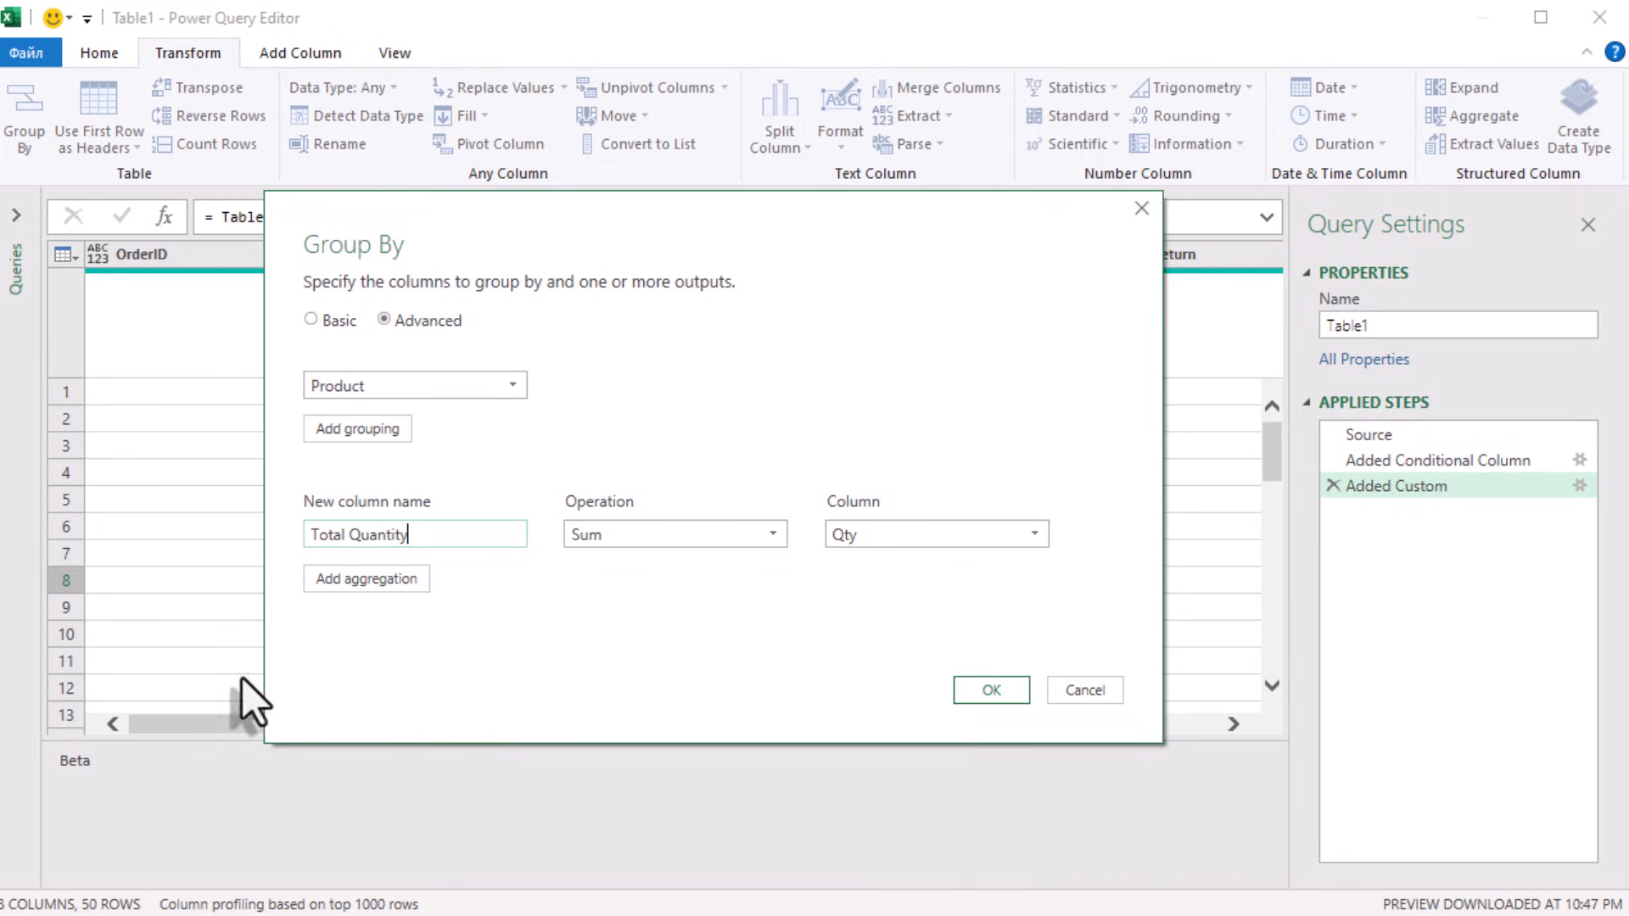
Add a second aggregation named Total Amount as the Sum of Amount, and apply the grouping
left_click(367, 578)
left_click(397, 566)
type("Tot")
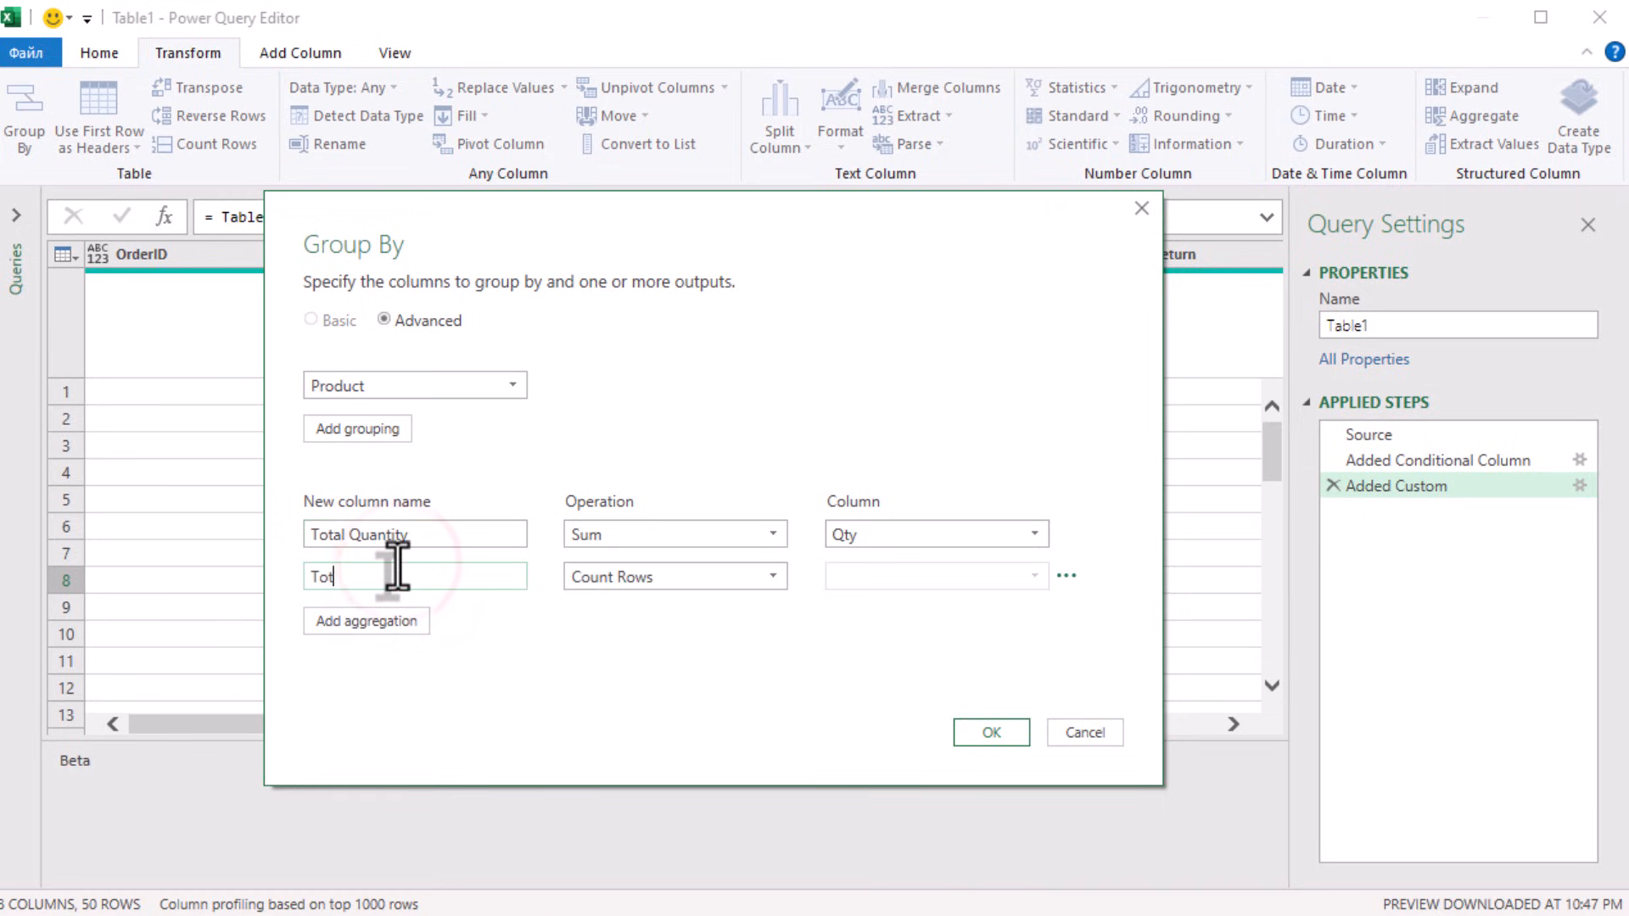
type("al Amount")
left_click(752, 576)
left_click(729, 600)
left_click(882, 574)
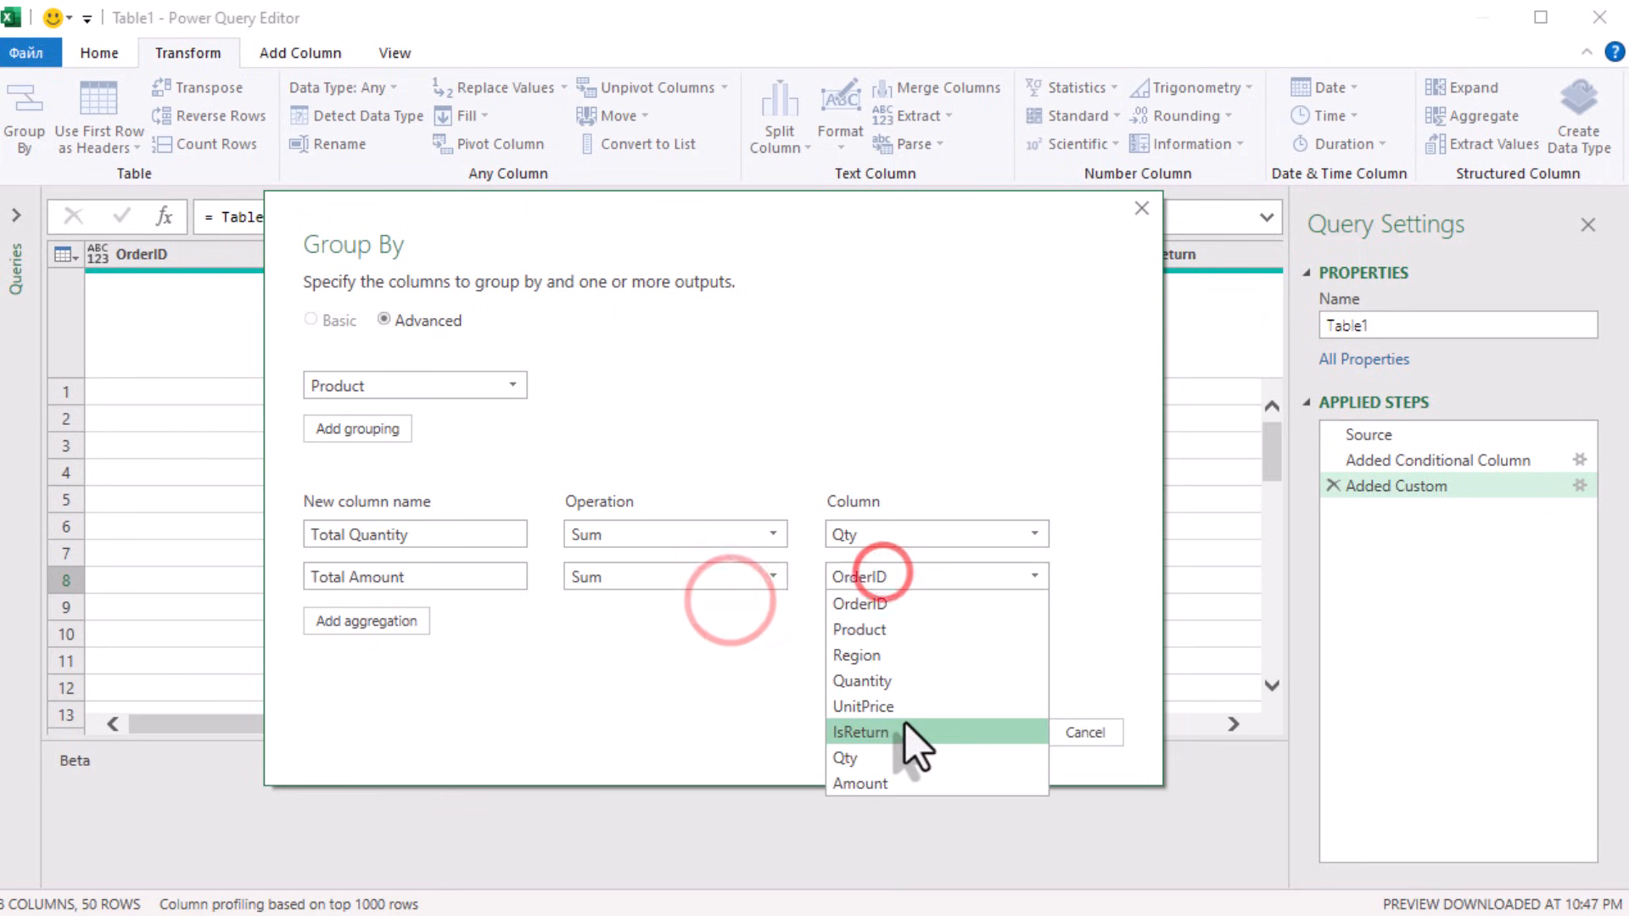
left_click(870, 782)
left_click(989, 733)
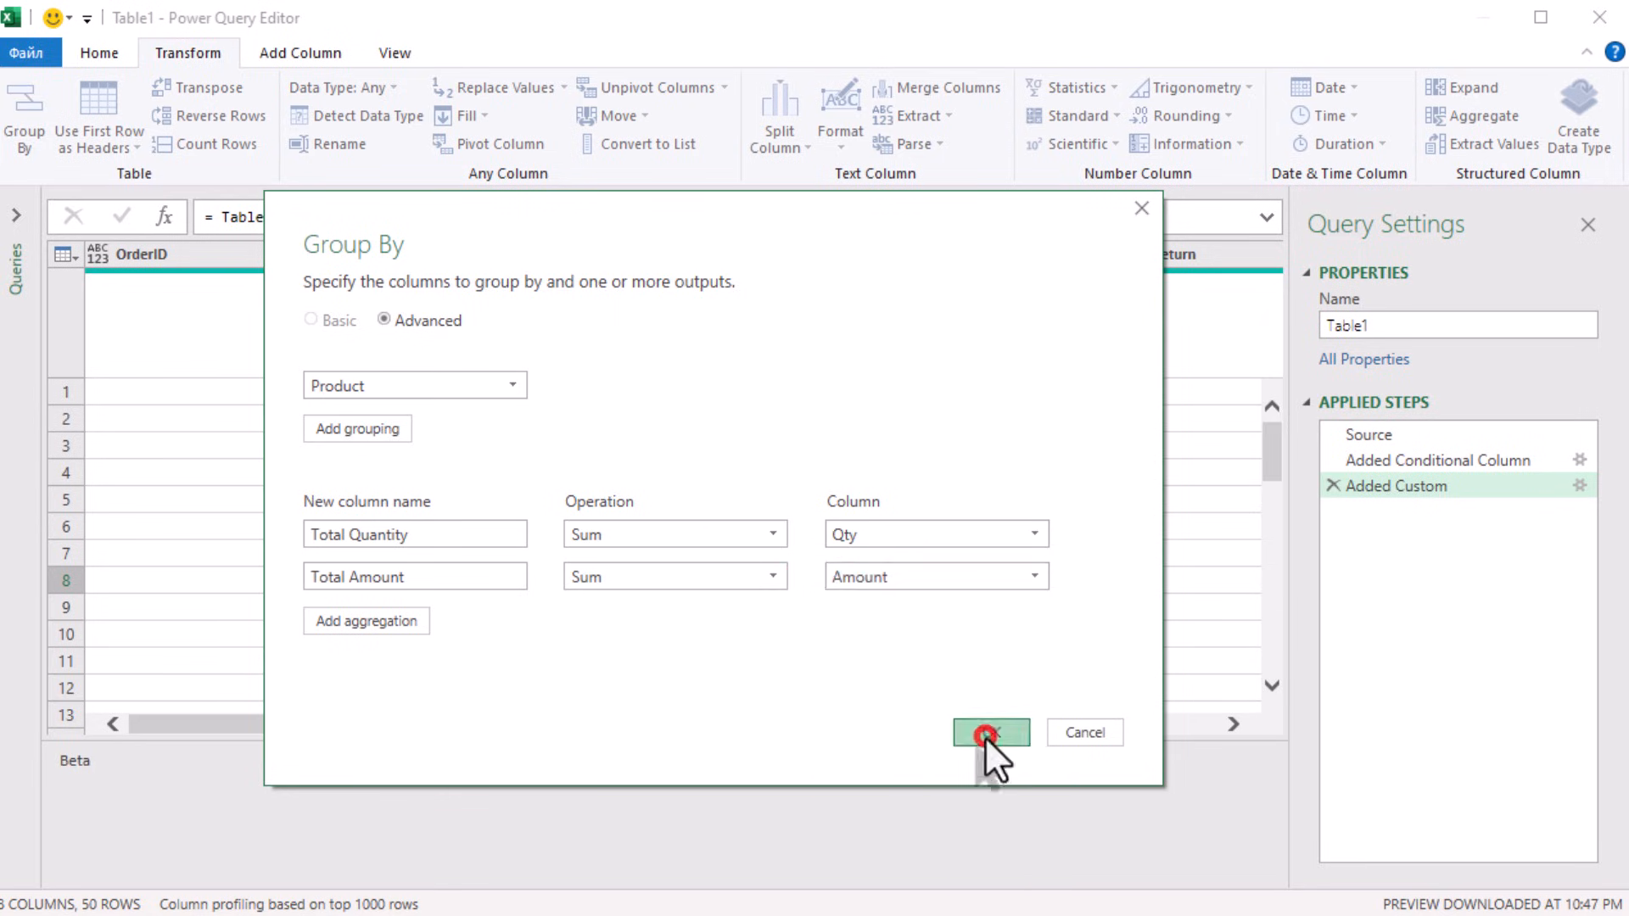
Examine the Total Amount and Total Quantity values of each product in the grouped table
left_click(533, 361)
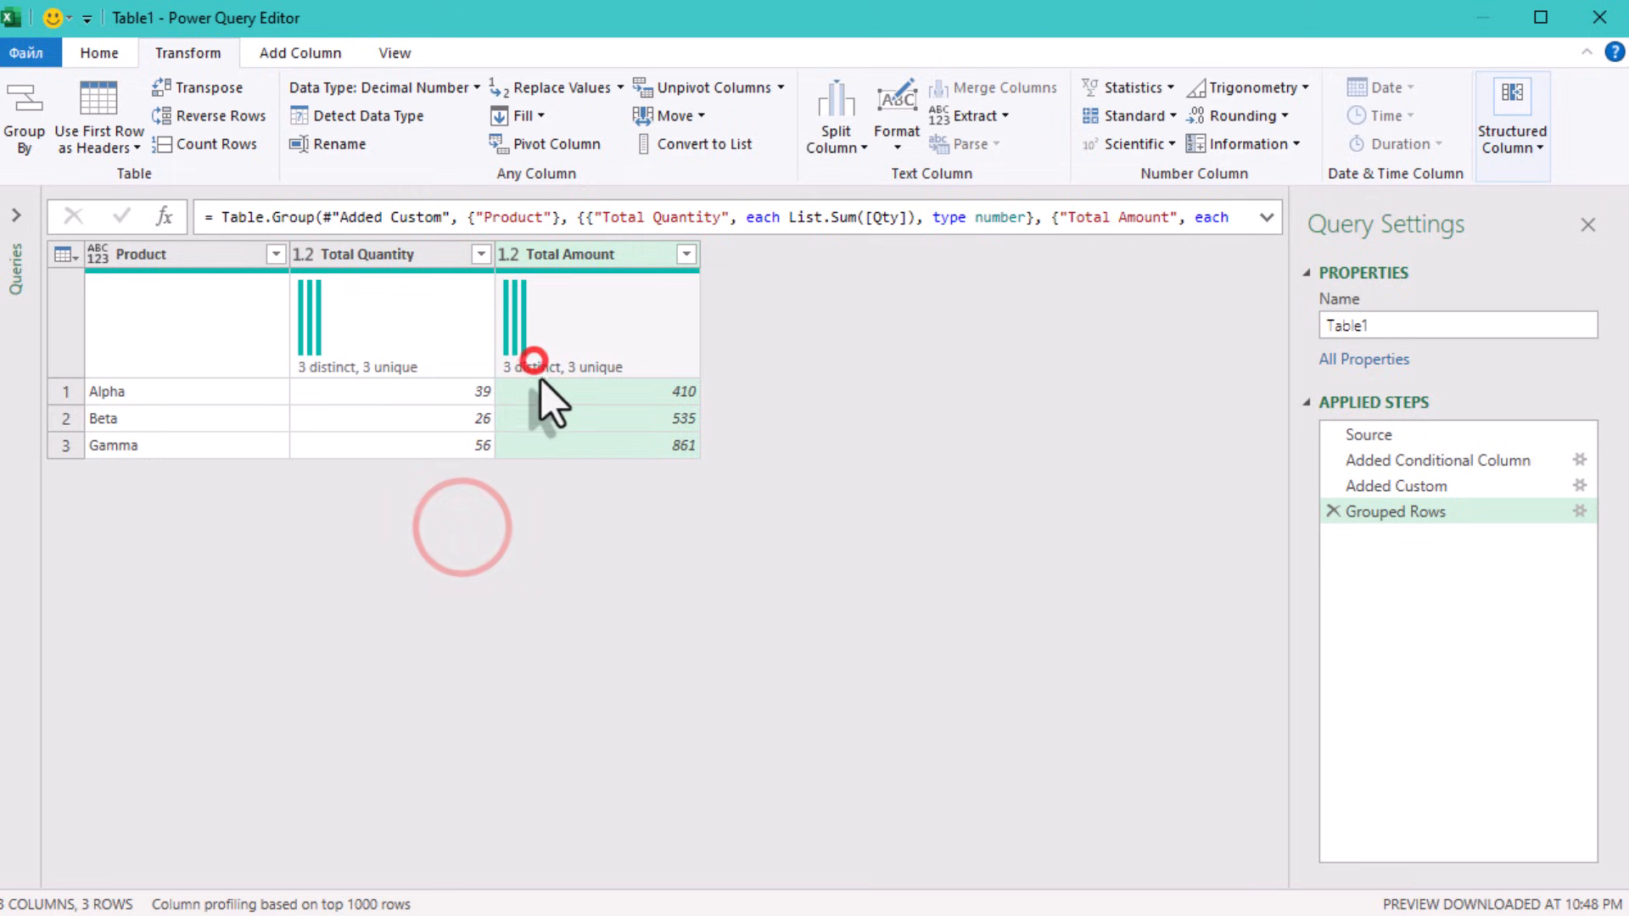
left_click(553, 392)
left_click(551, 420)
left_click(519, 445)
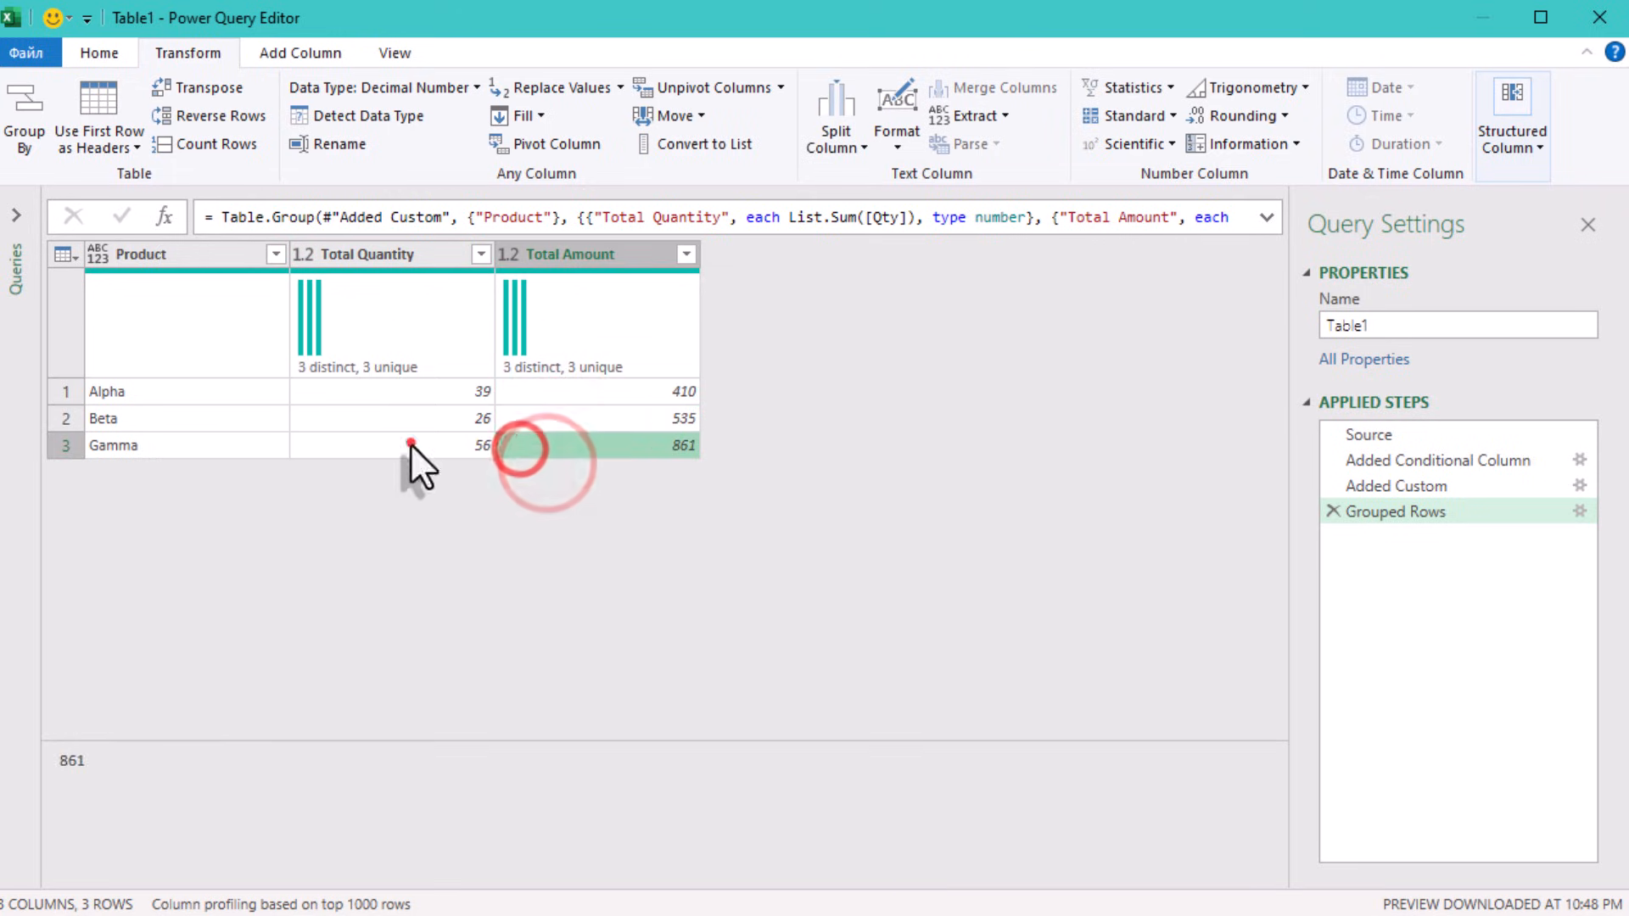
left_click(411, 419)
left_click(414, 392)
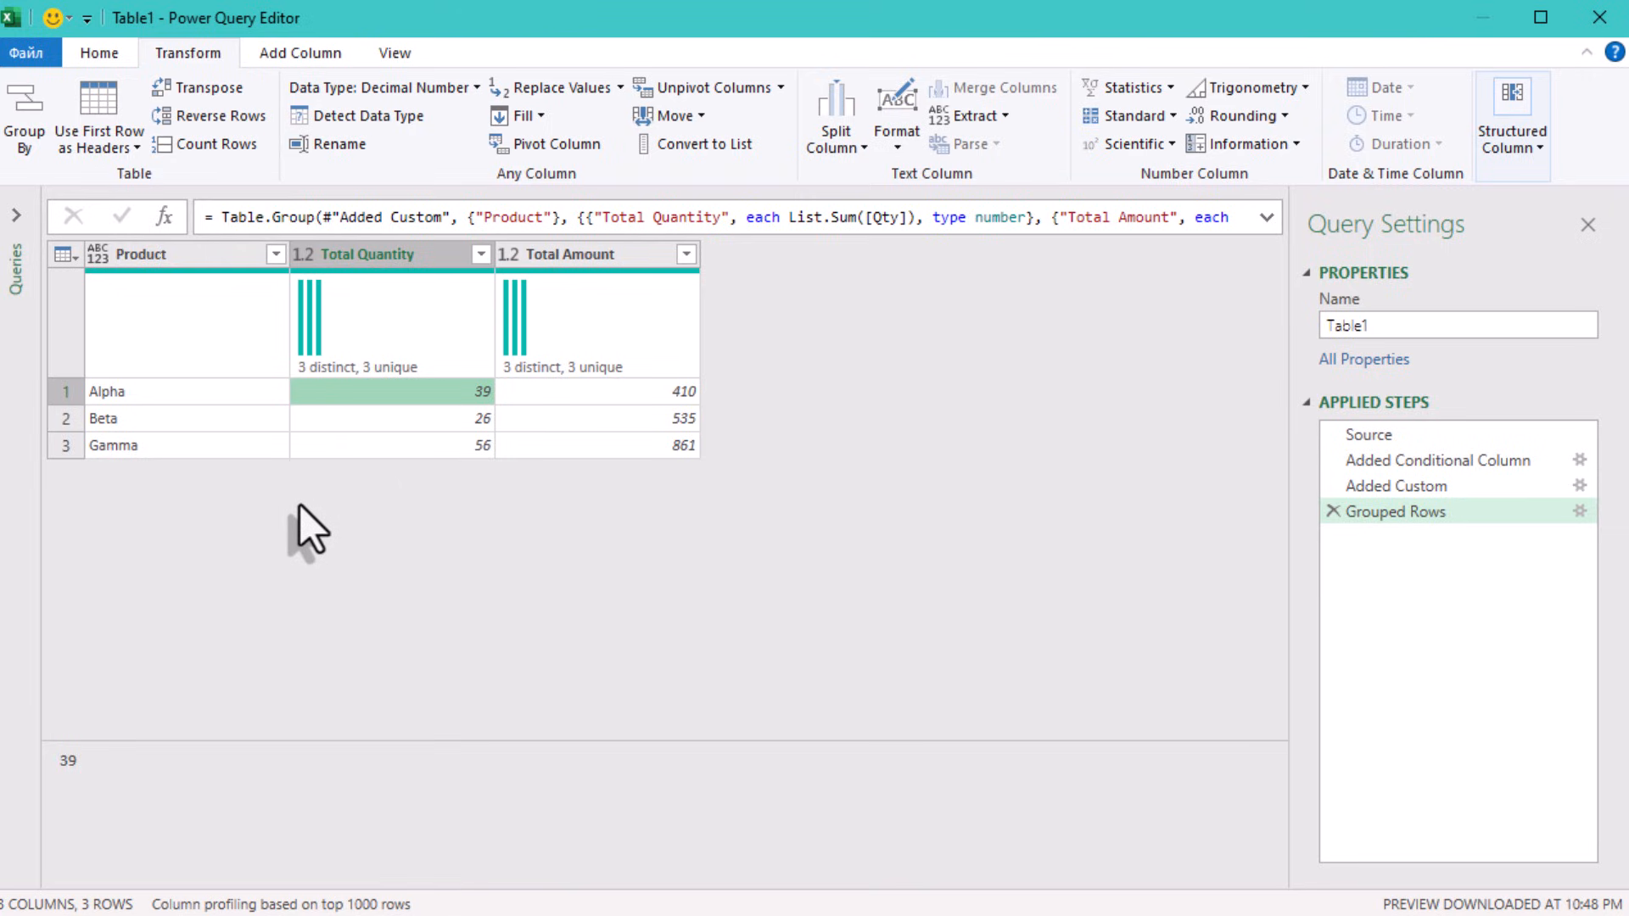
left_click(339, 424)
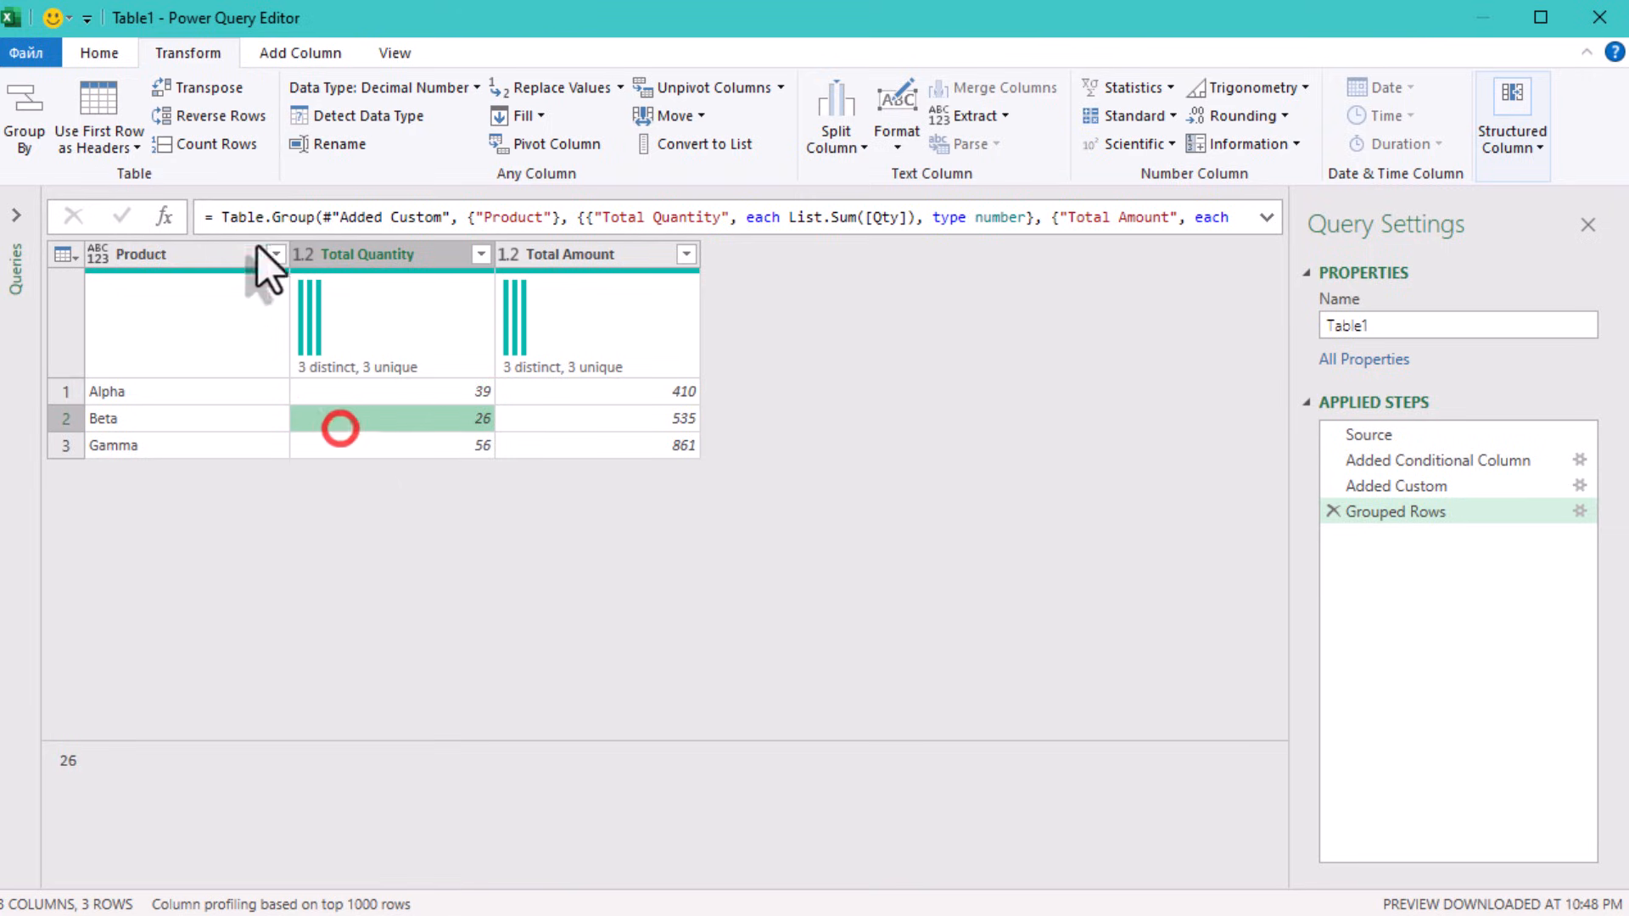
Add a new query step that appends the grouped table to itself with the formula #"Grouped Rows" & #"Grouped Rows", and check the appended rows
left_click(173, 222)
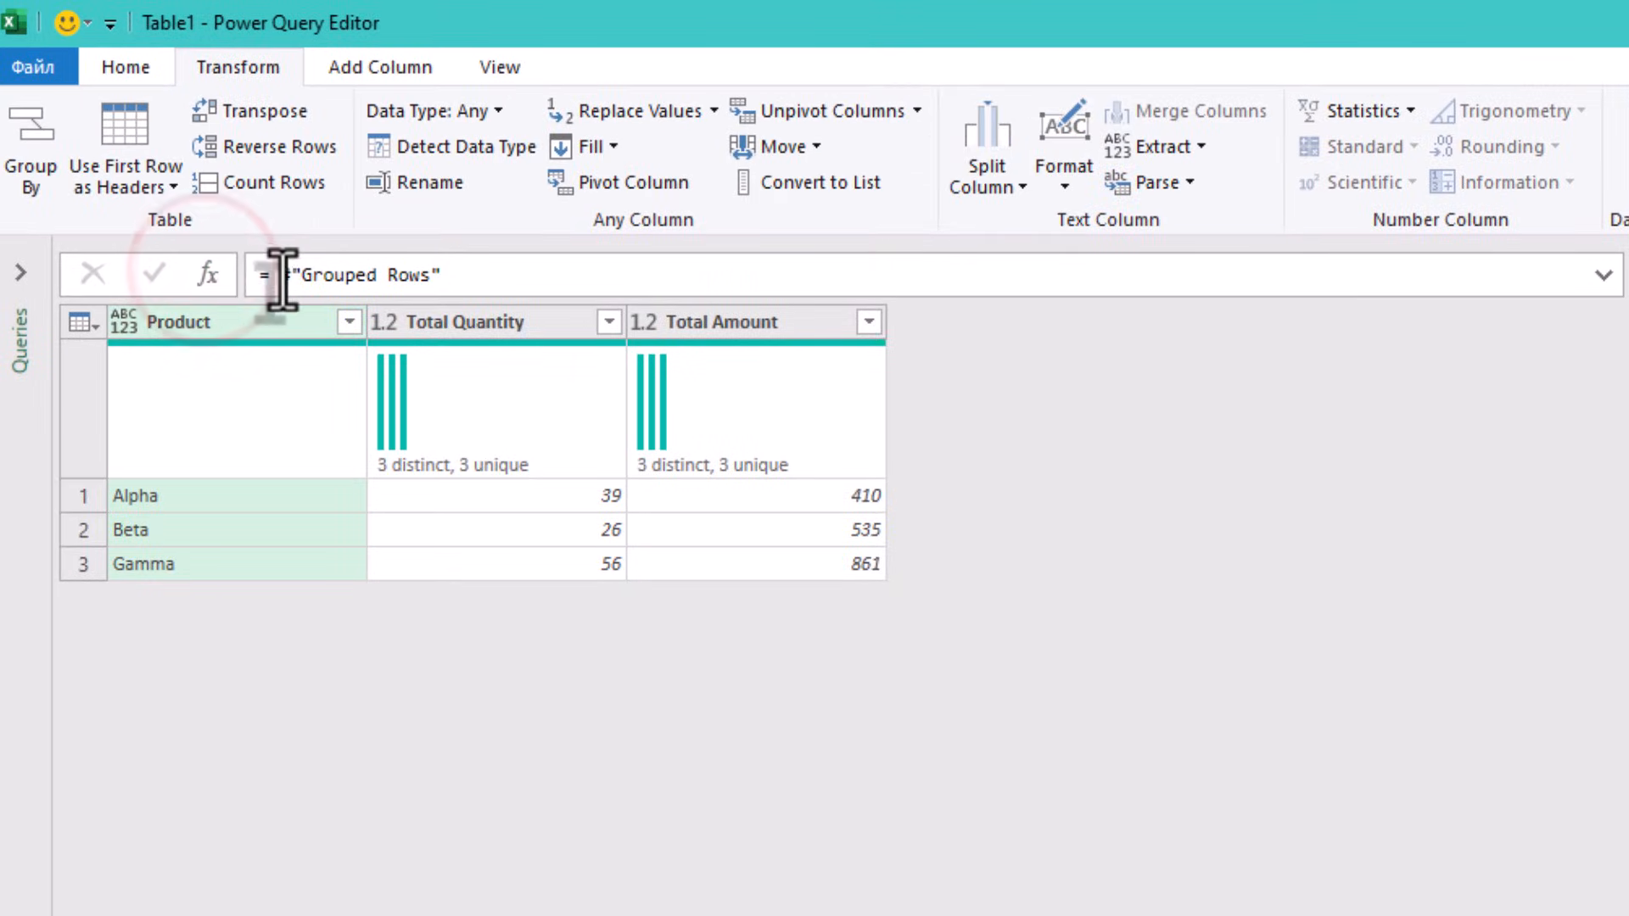
left_click(272, 275)
left_click(549, 276)
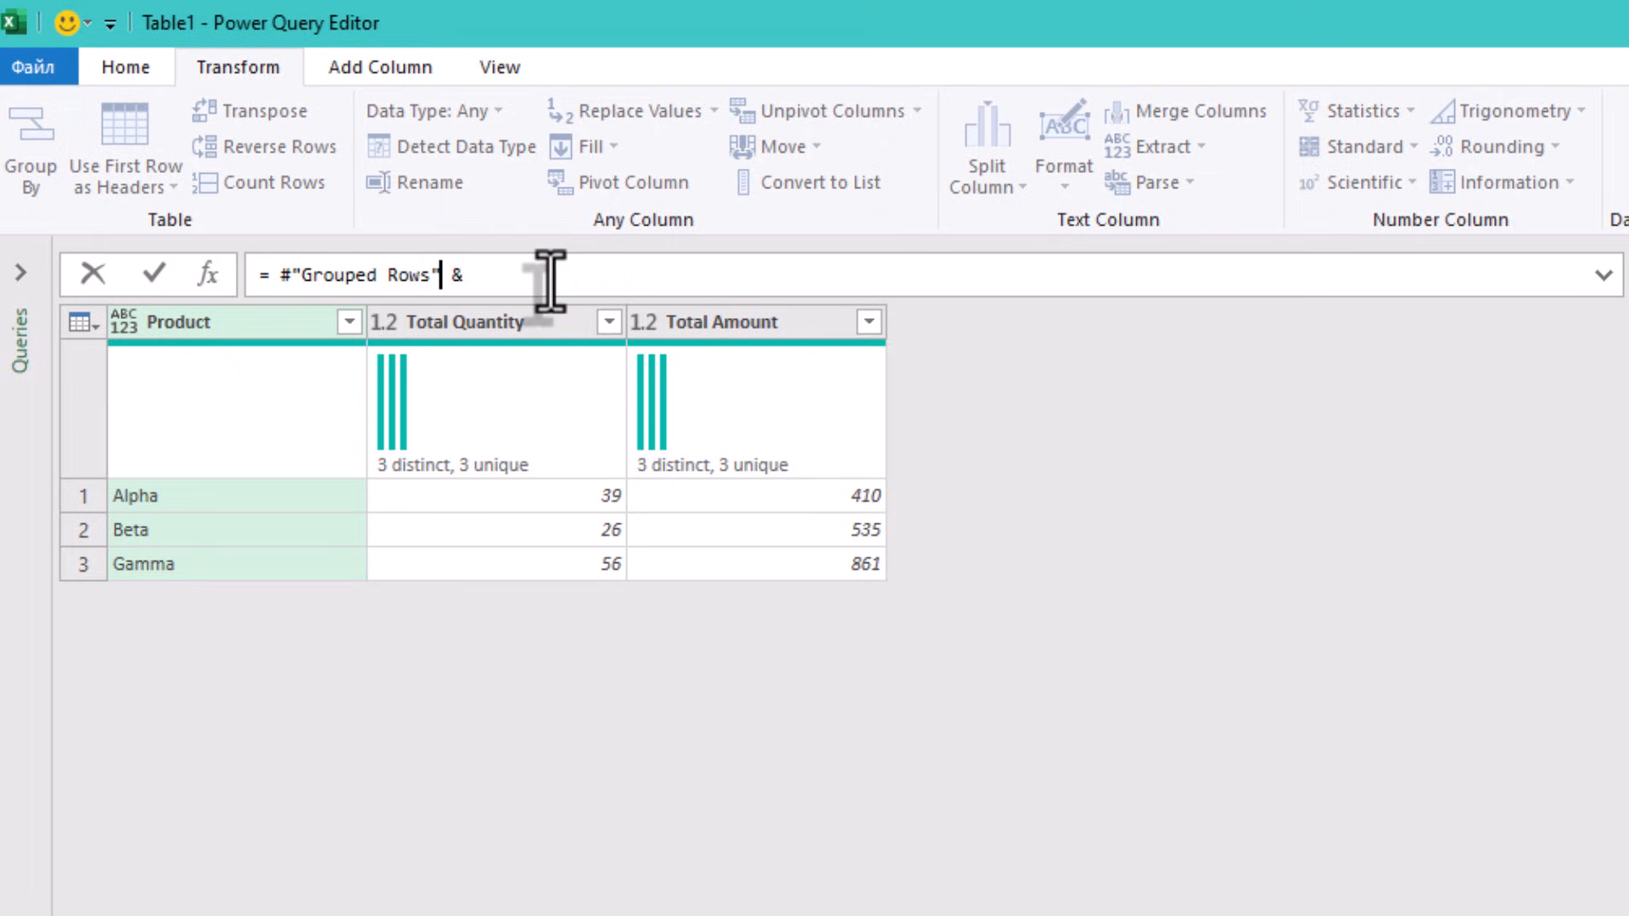
key("ctrl+shift+Left")
key("ctrl+shift+Left")
key("ctrl+shift+Left")
key("ctrl+c")
key("End")
key("ctrl+v")
left_click(1021, 562)
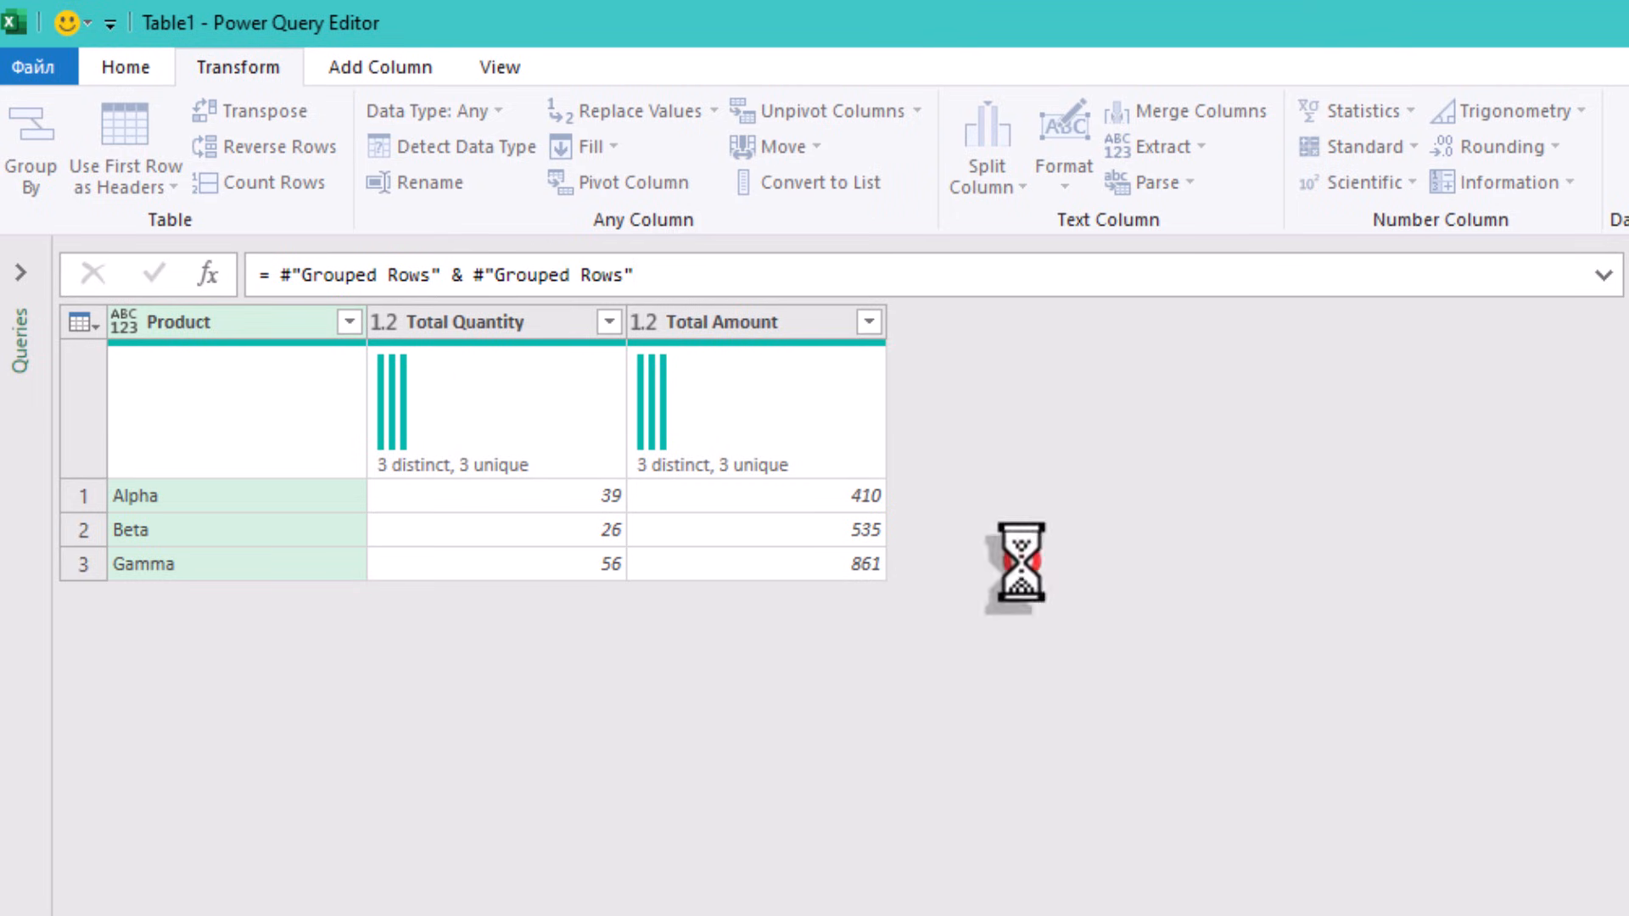
left_click(557, 599)
left_click(784, 626)
left_click(450, 598)
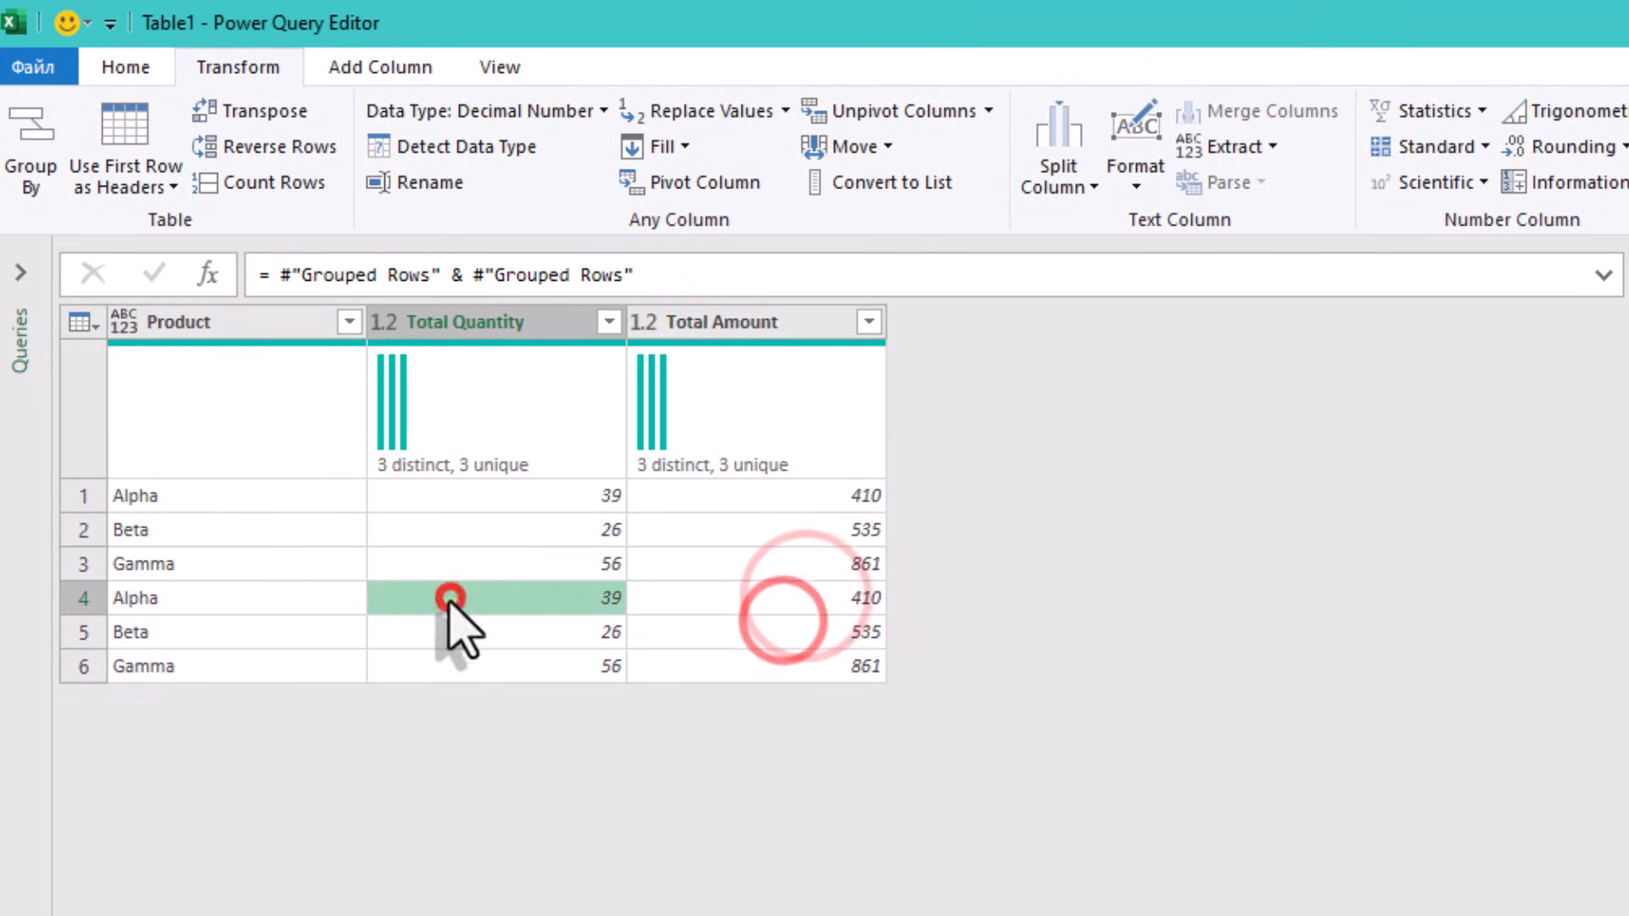
Turn the second operand of the append formula into a #table whose column names come from Table.ColumnNames(#"Grouped Rows")
left_click(468, 274)
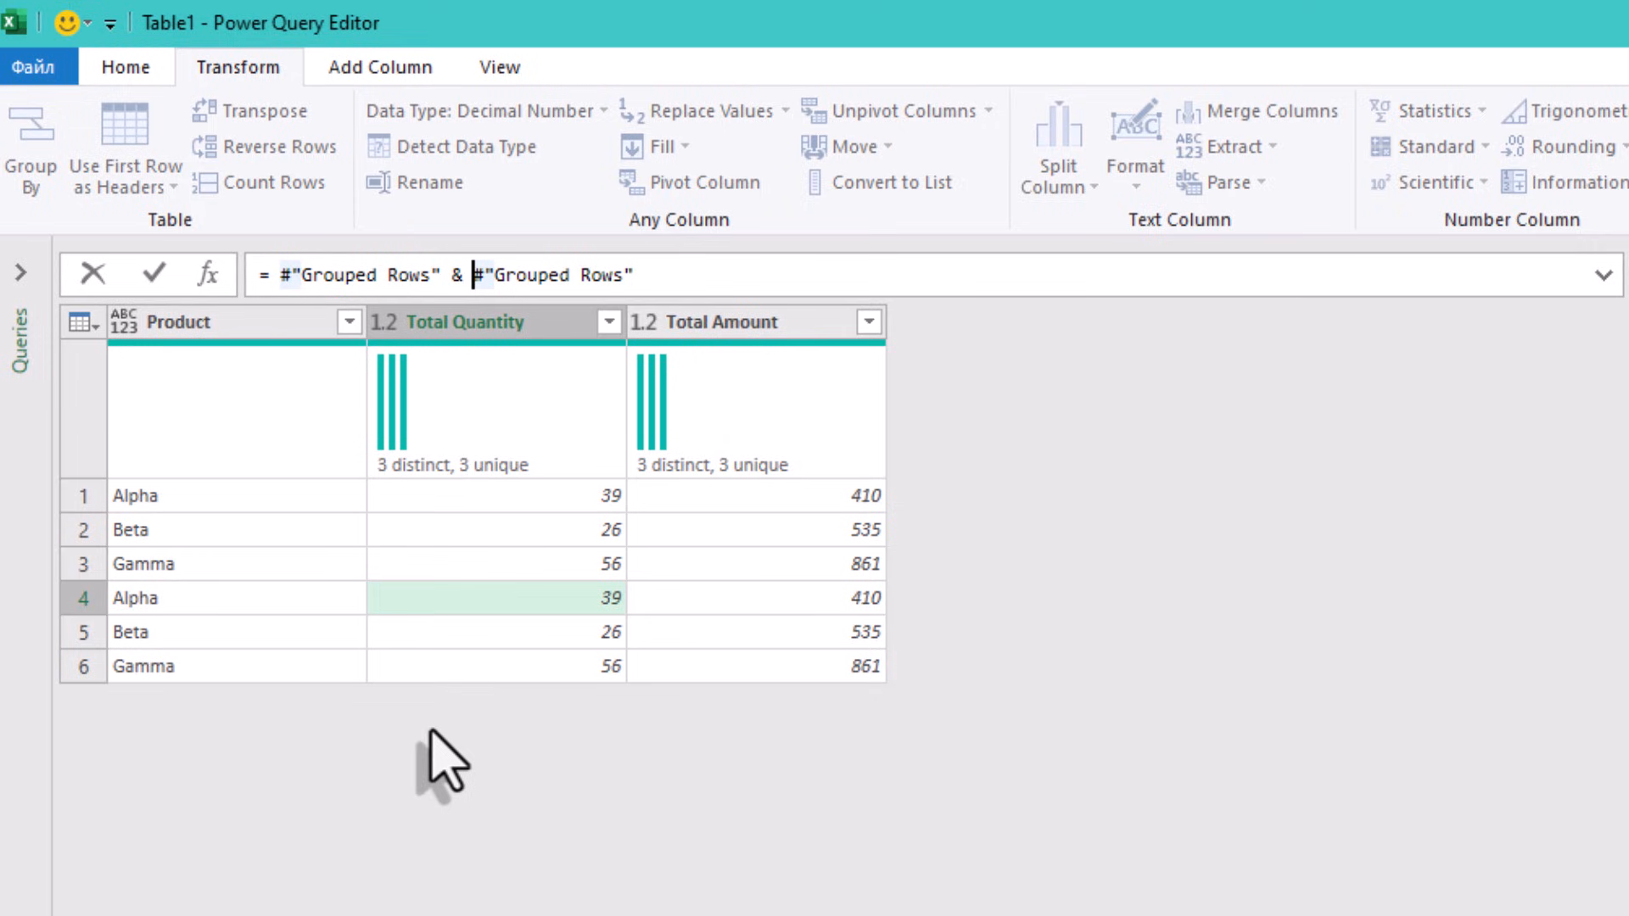
type("#table")
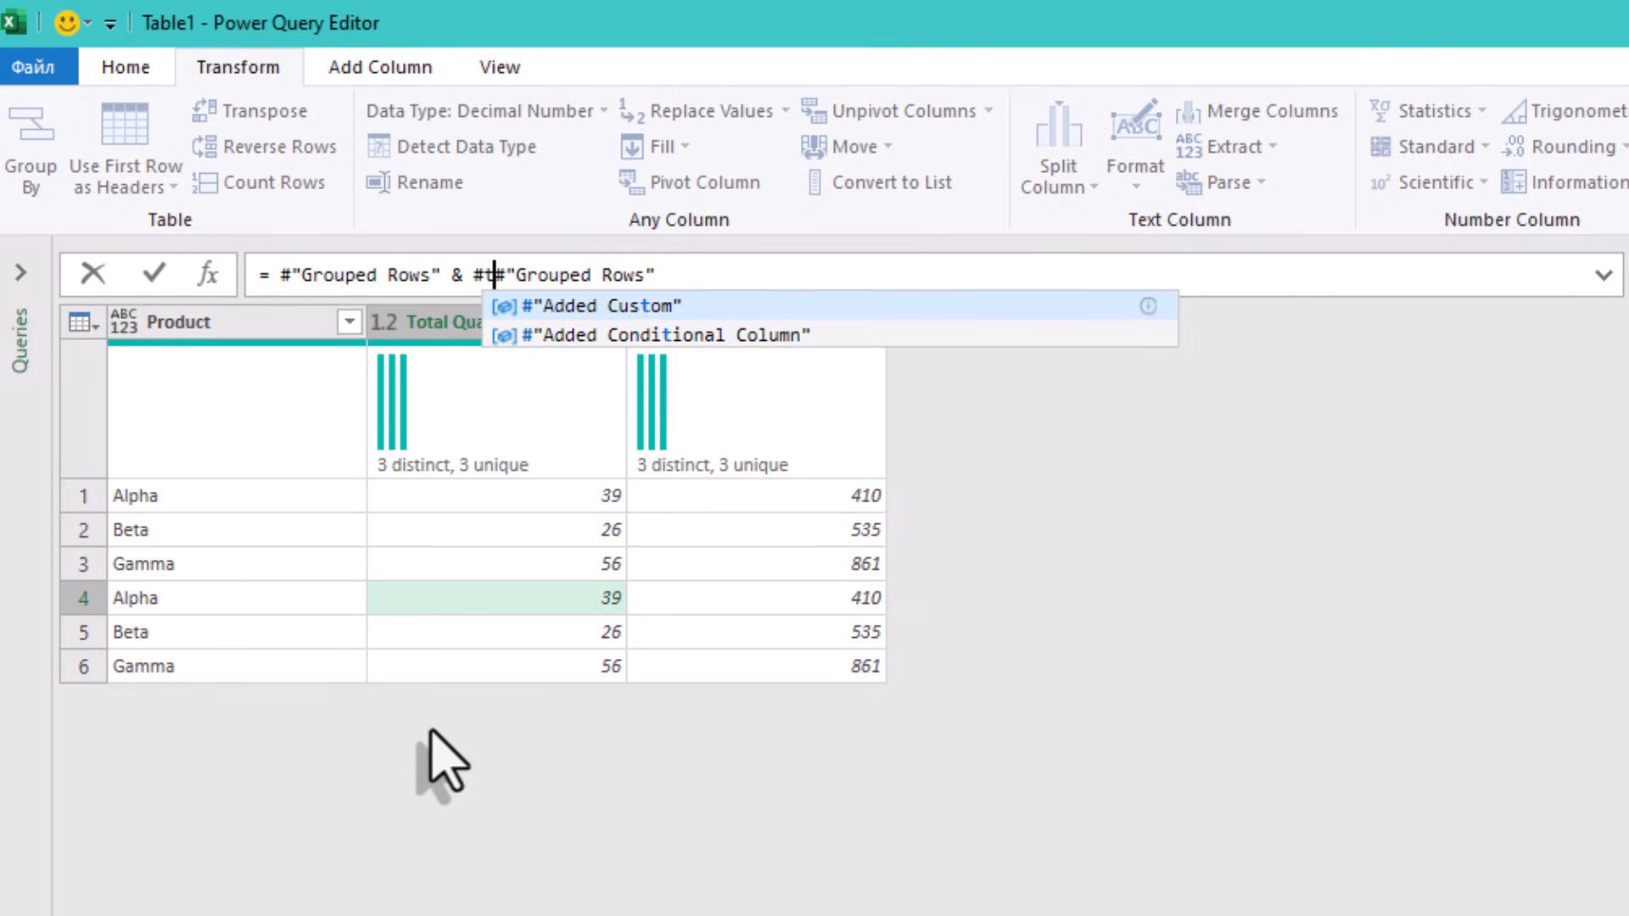
type("(table")
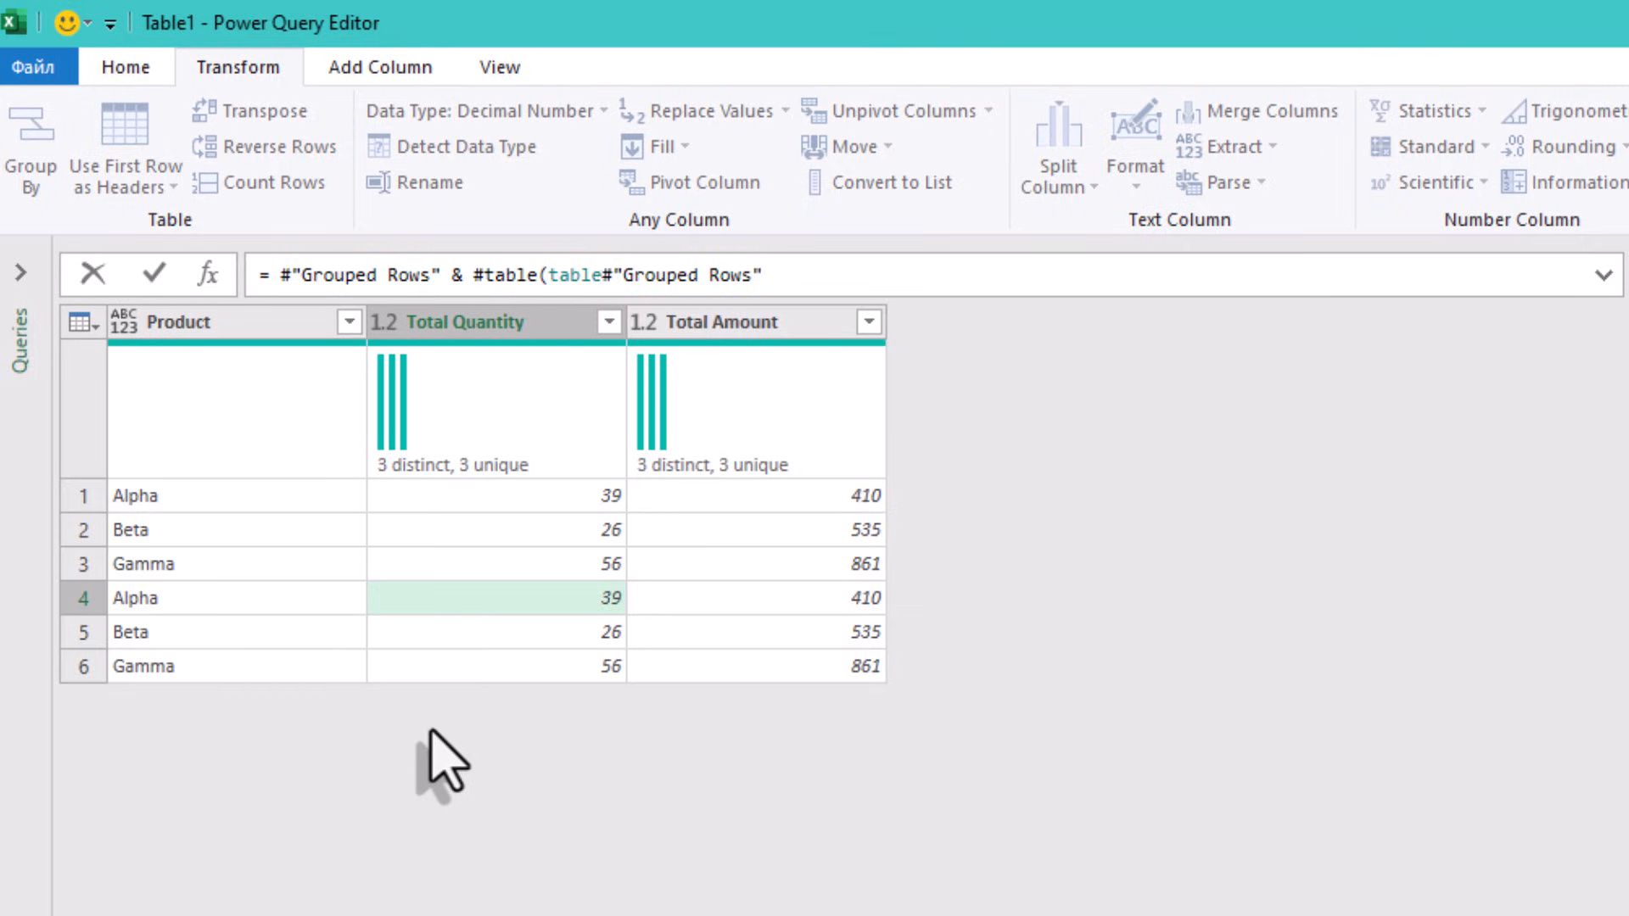
type(".c")
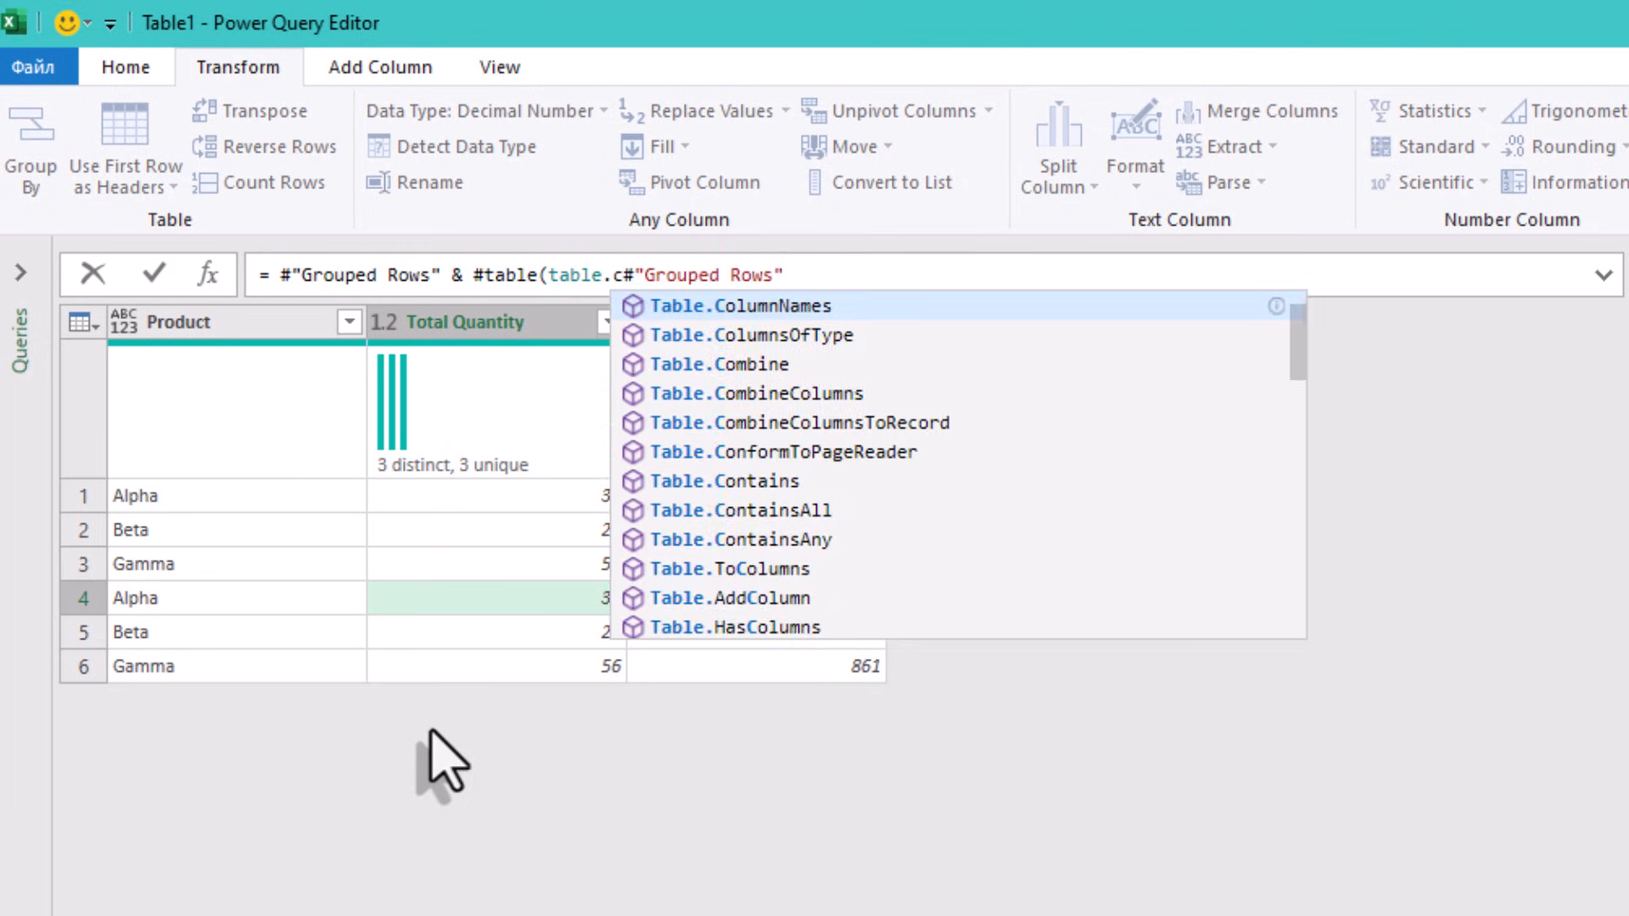
key("Tab")
type("(")
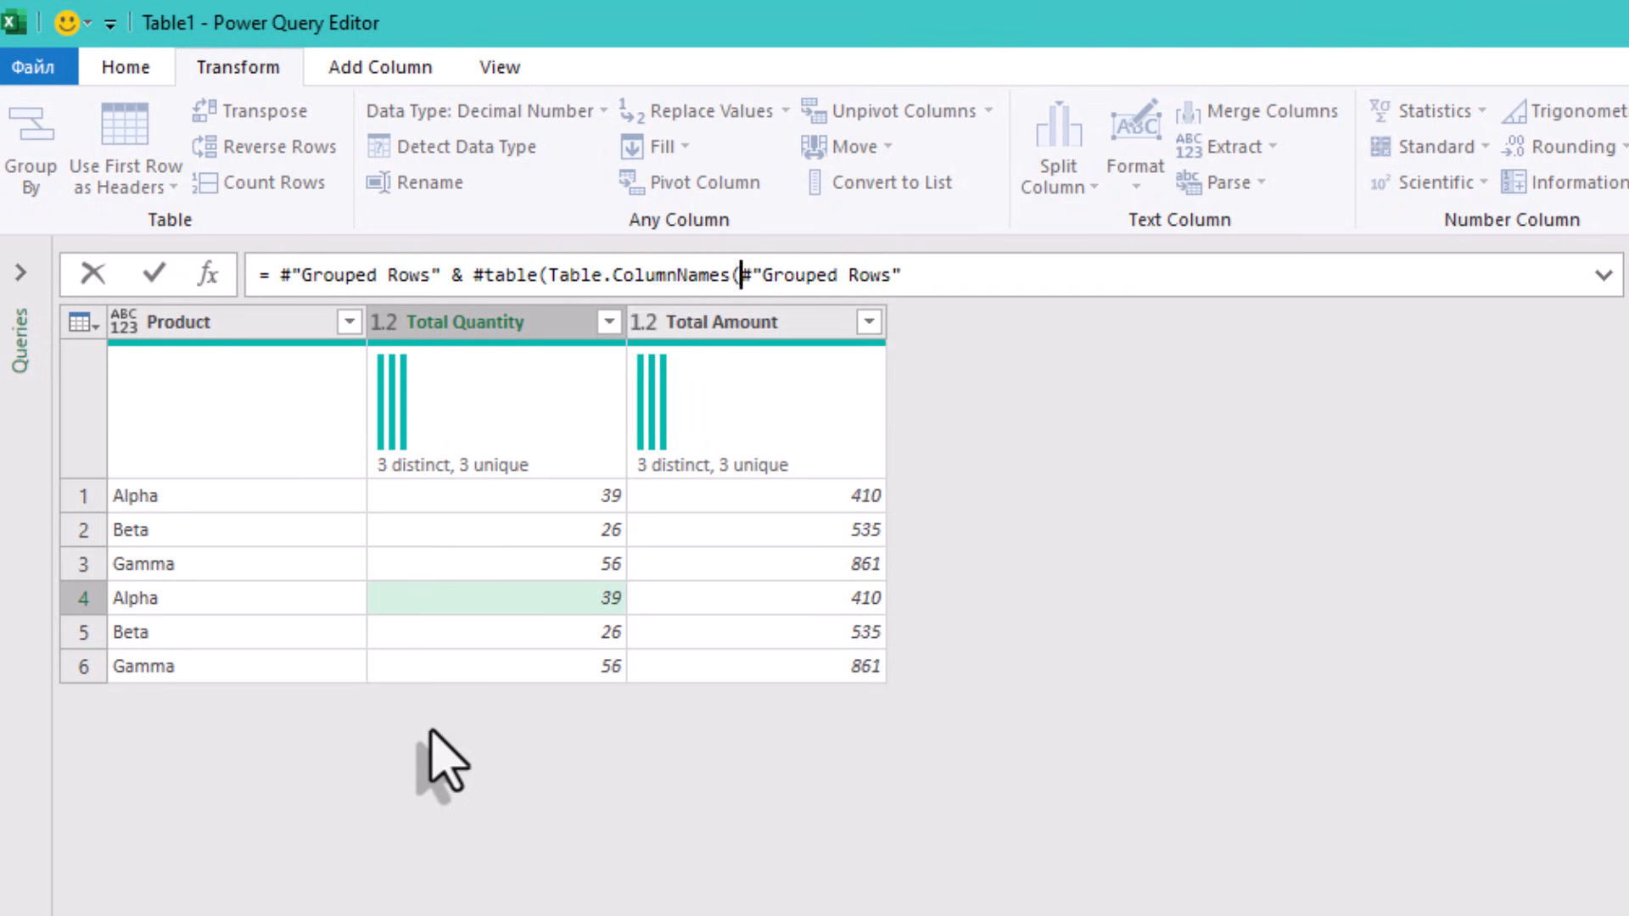
type(")")
Start the #table's row list with "Total" as the first value and a List.Sum function as the second
type("{{\"Total\",")
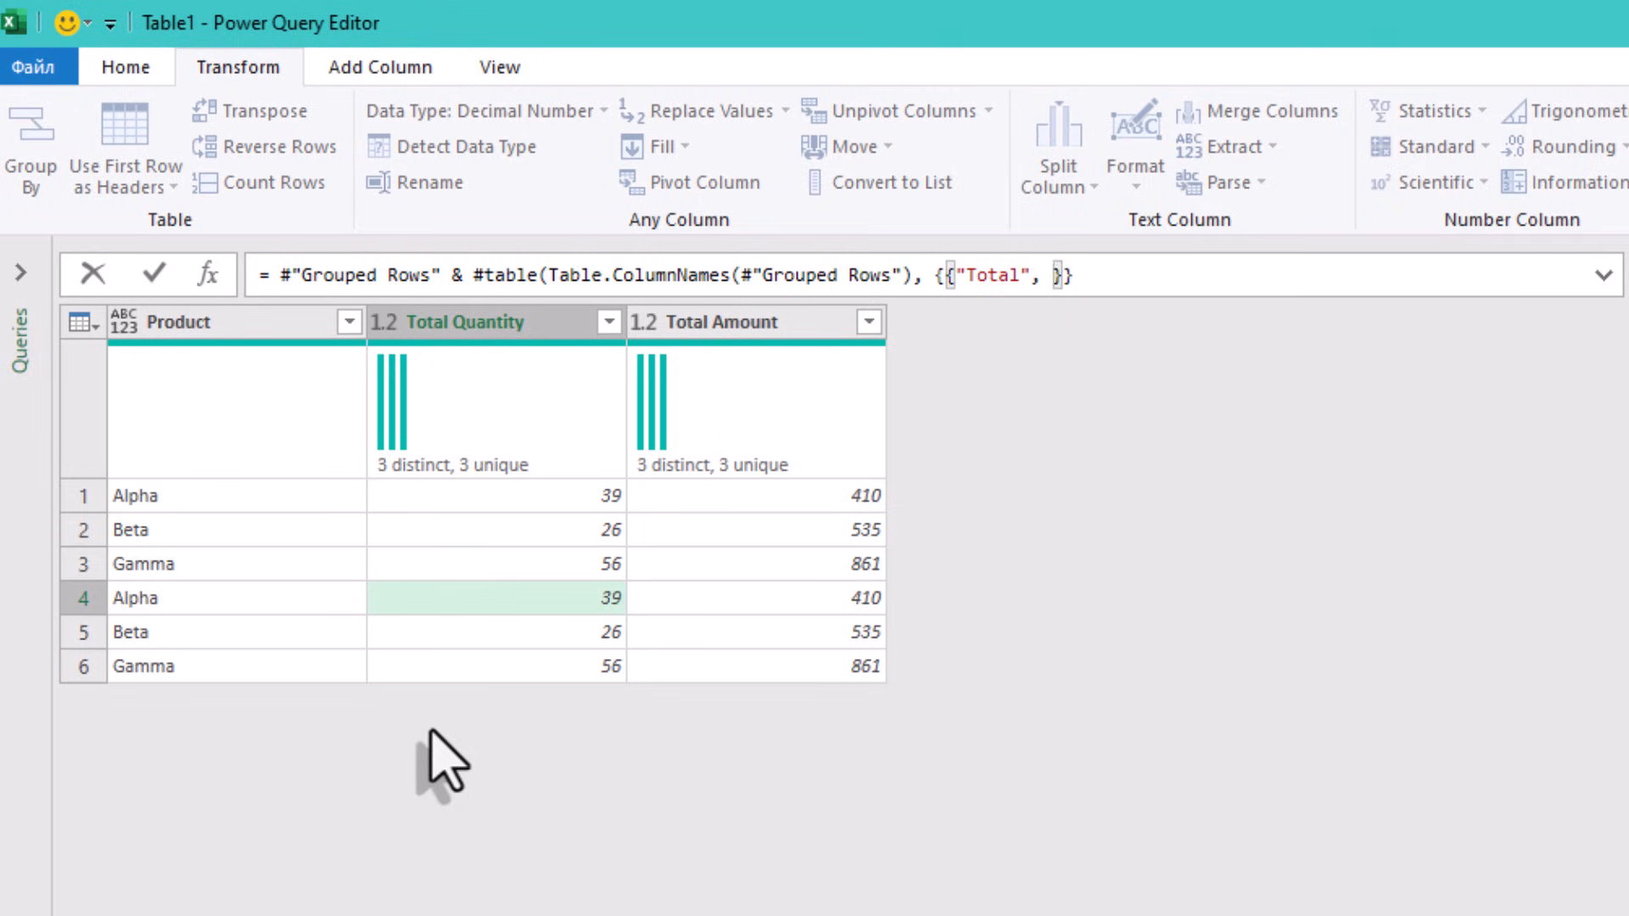
type(" List")
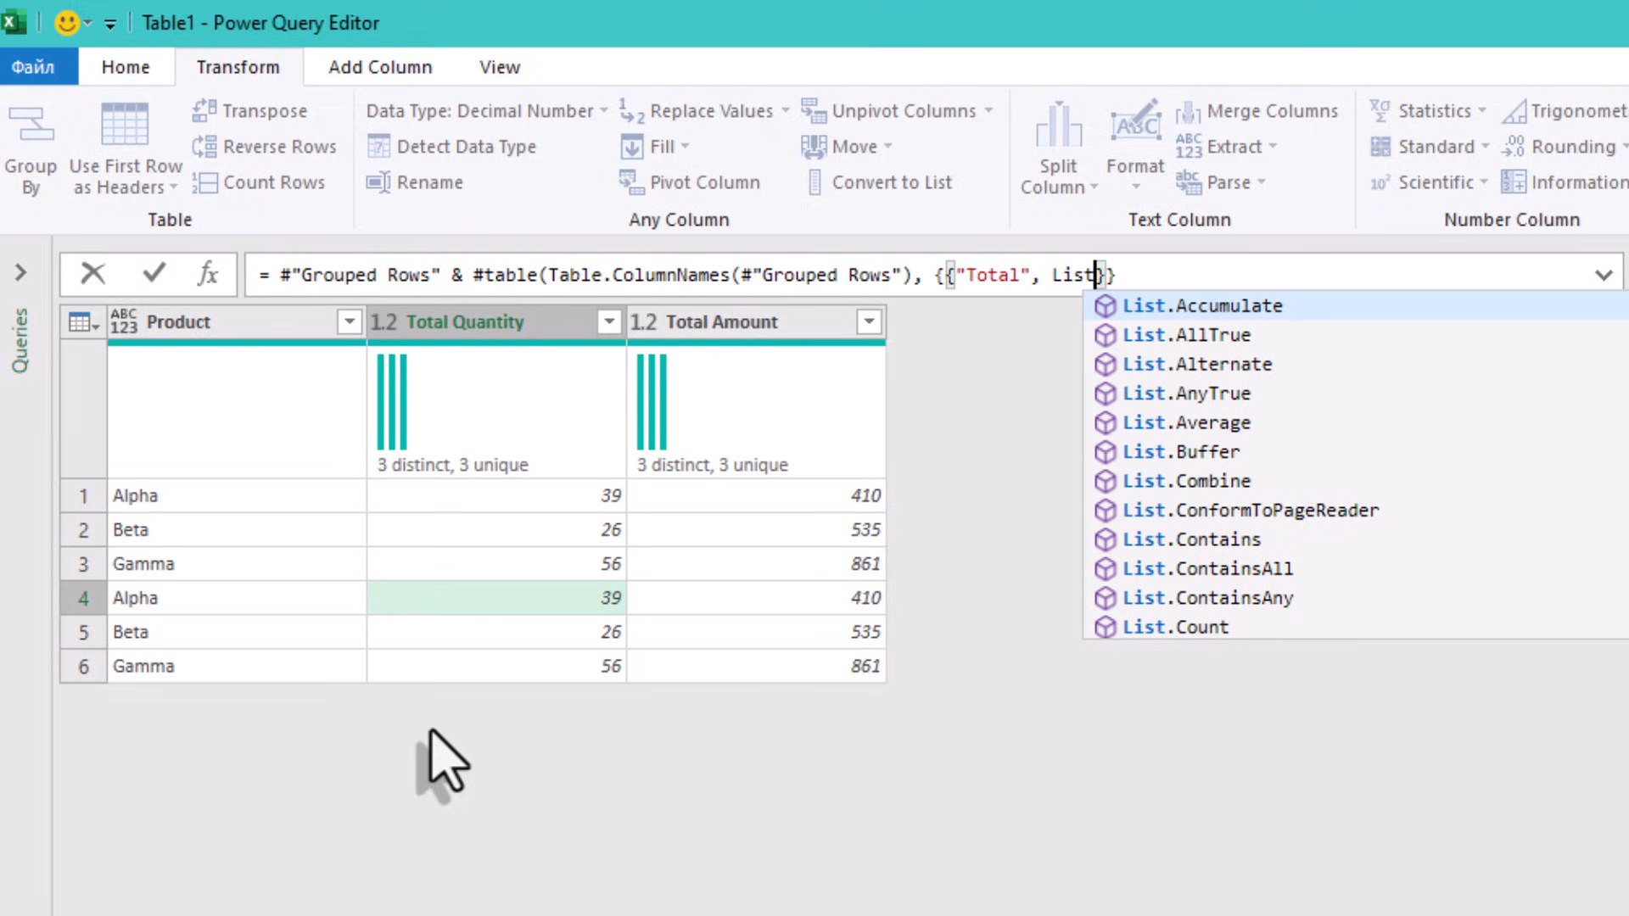
type(".Sio")
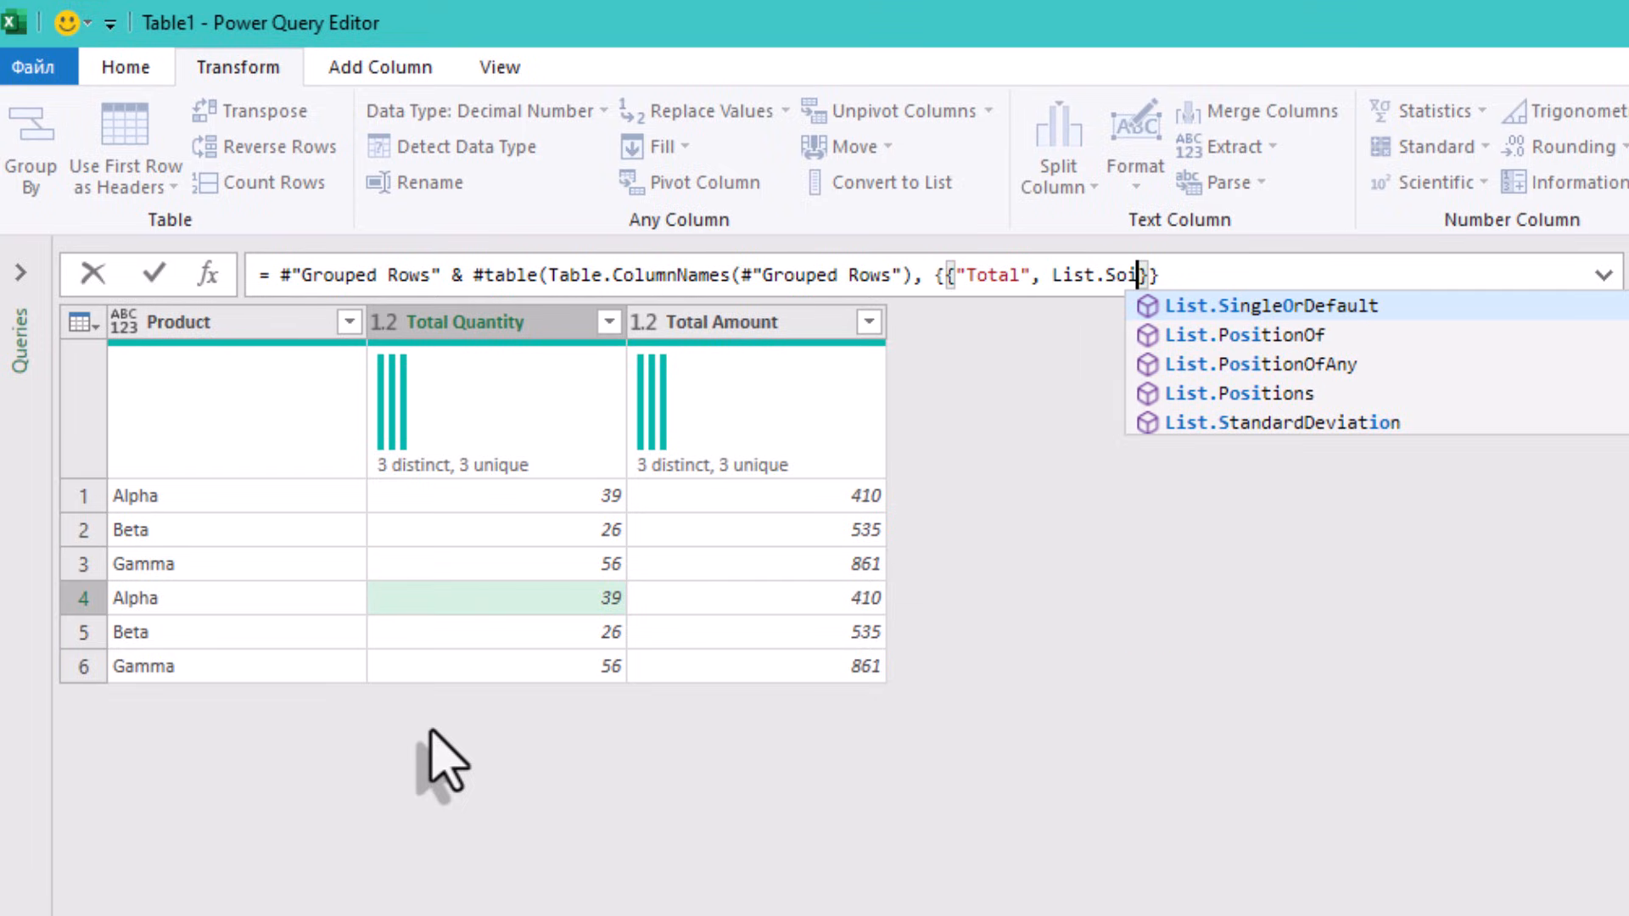
key("BackSpace")
key("BackSpace")
type("um")
key("Escape")
type("(")
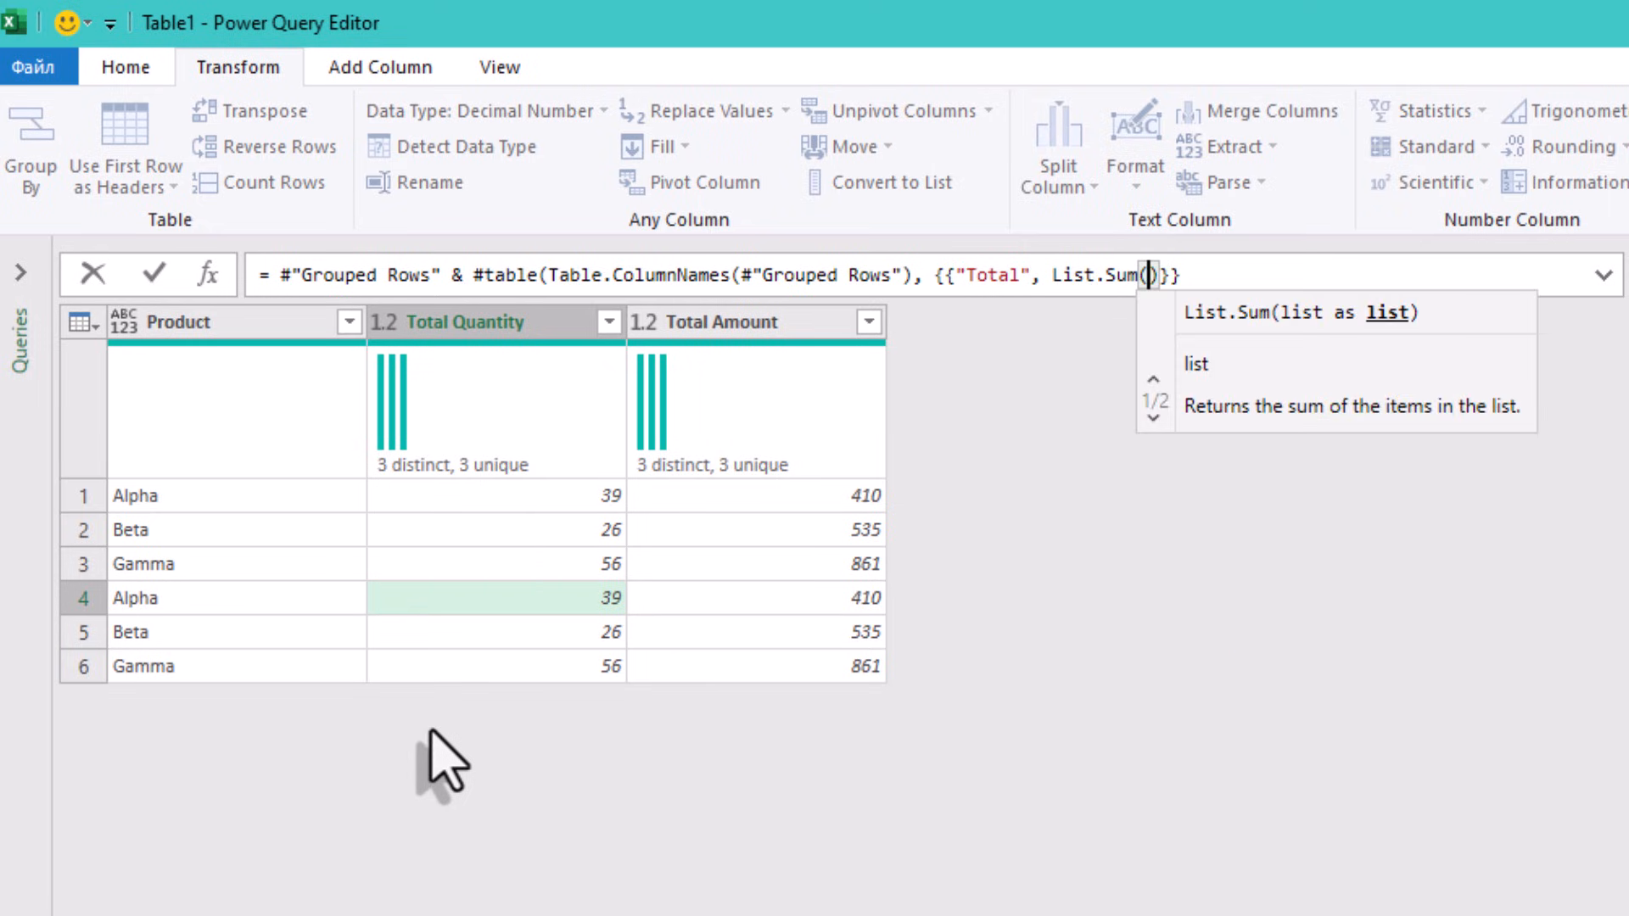
Give List.Sum the argument #"Grouped Rows"[Total Quantity], with the column name spelled correctly
type("#\"Grouped Rows\"")
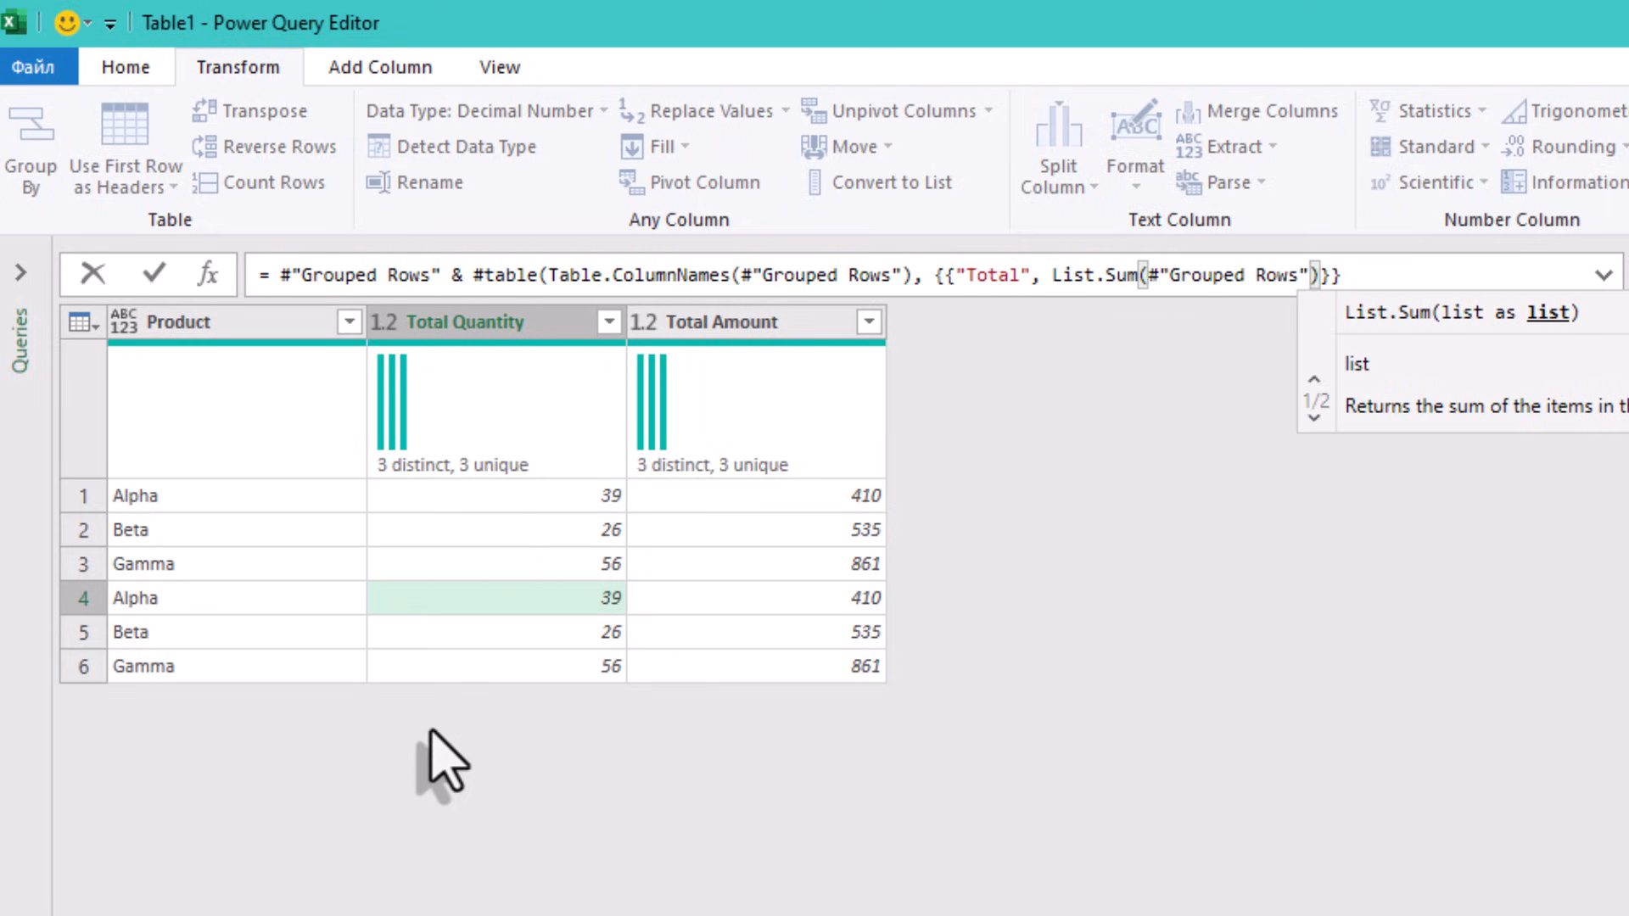
type("[")
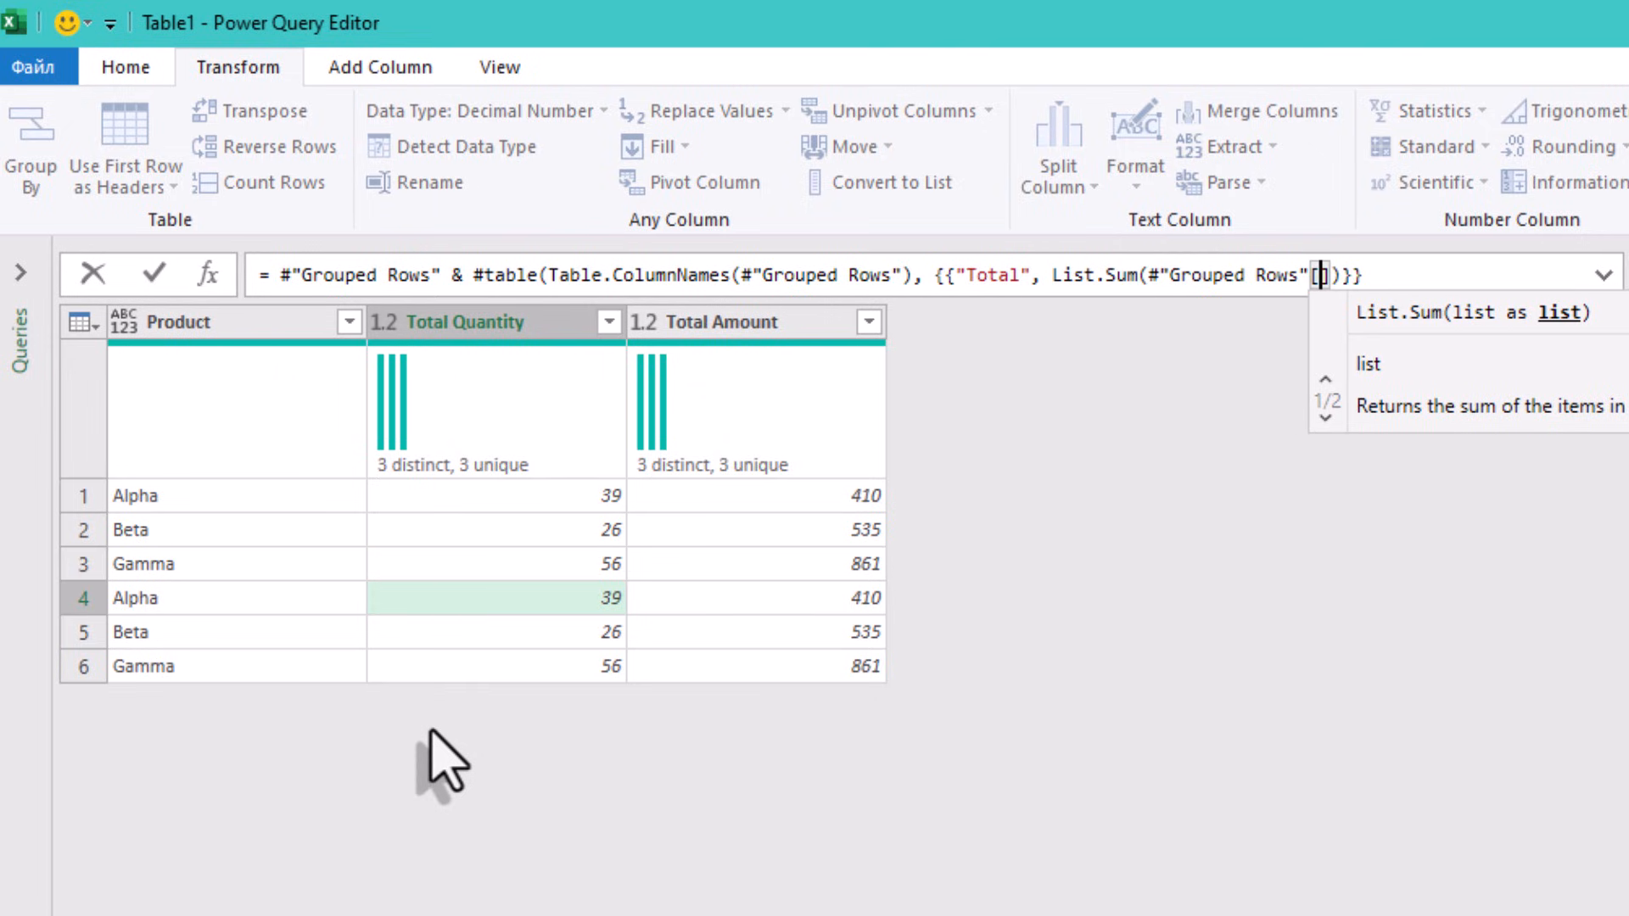
type("Tot")
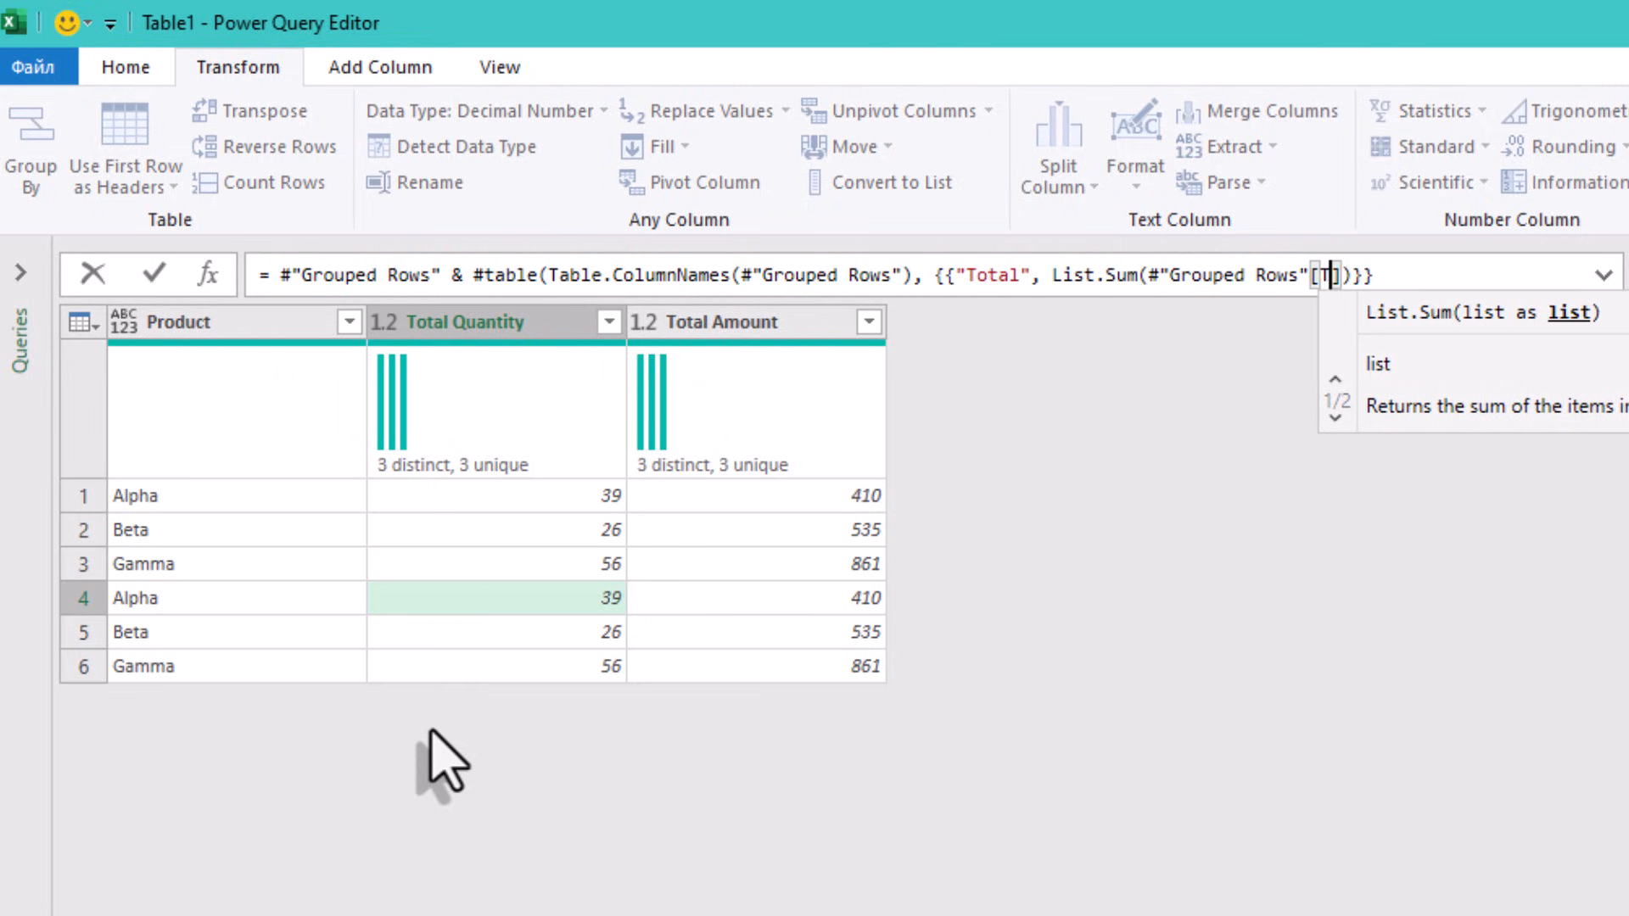
type("al")
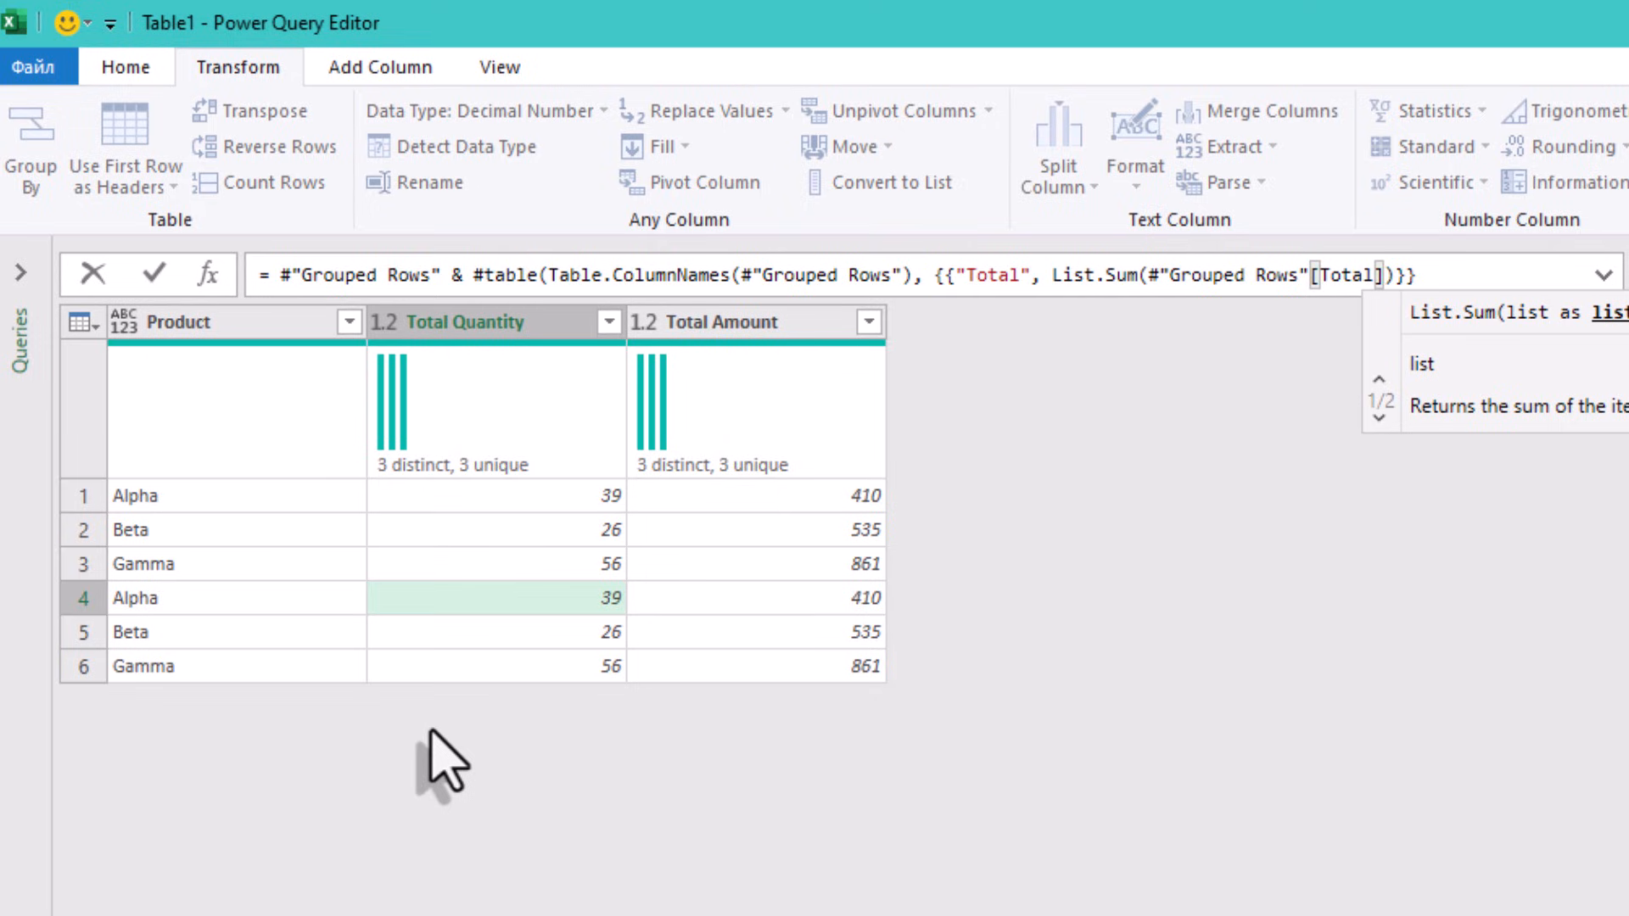
type(" Qu")
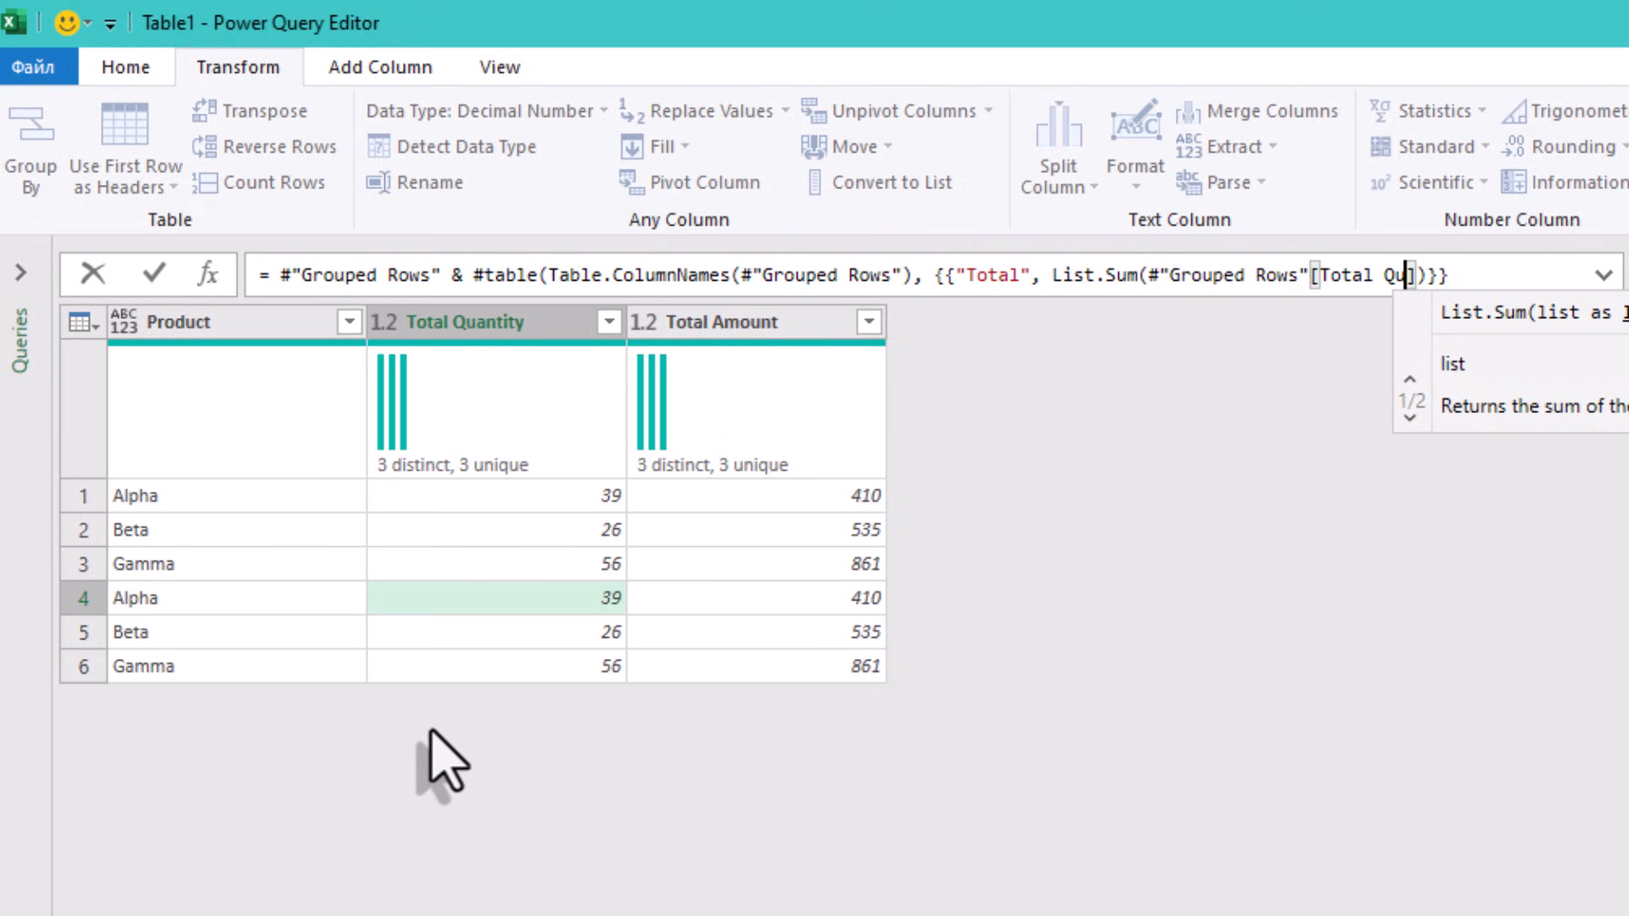
type("antity")
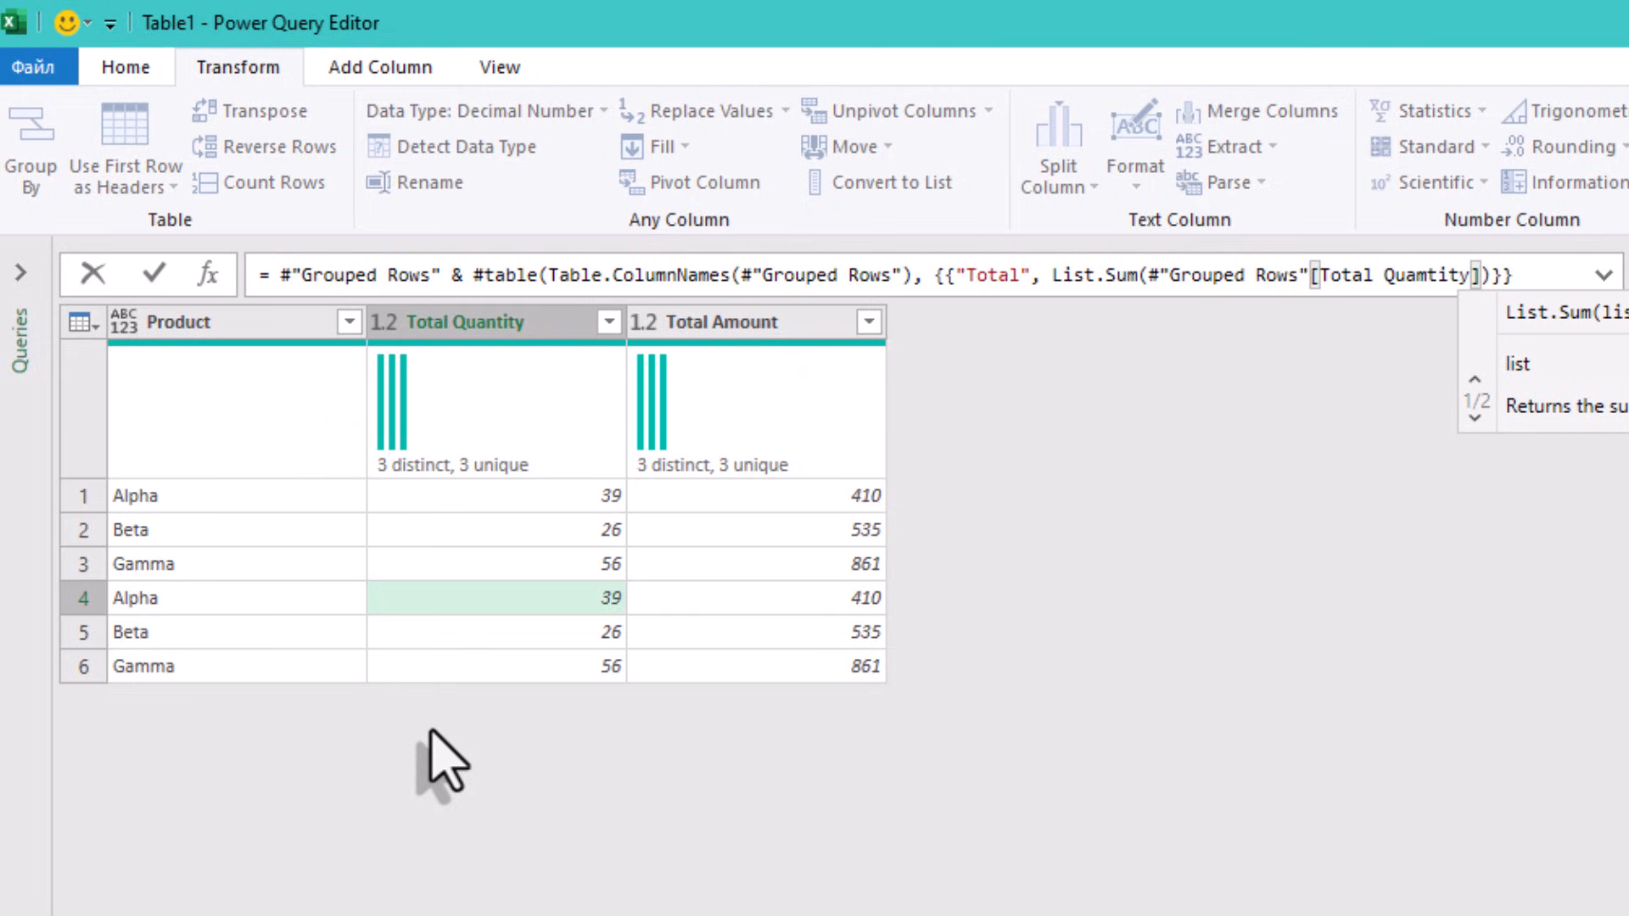
key("Left")
key("Left")
key("Left")
key("Left")
key("BackSpace")
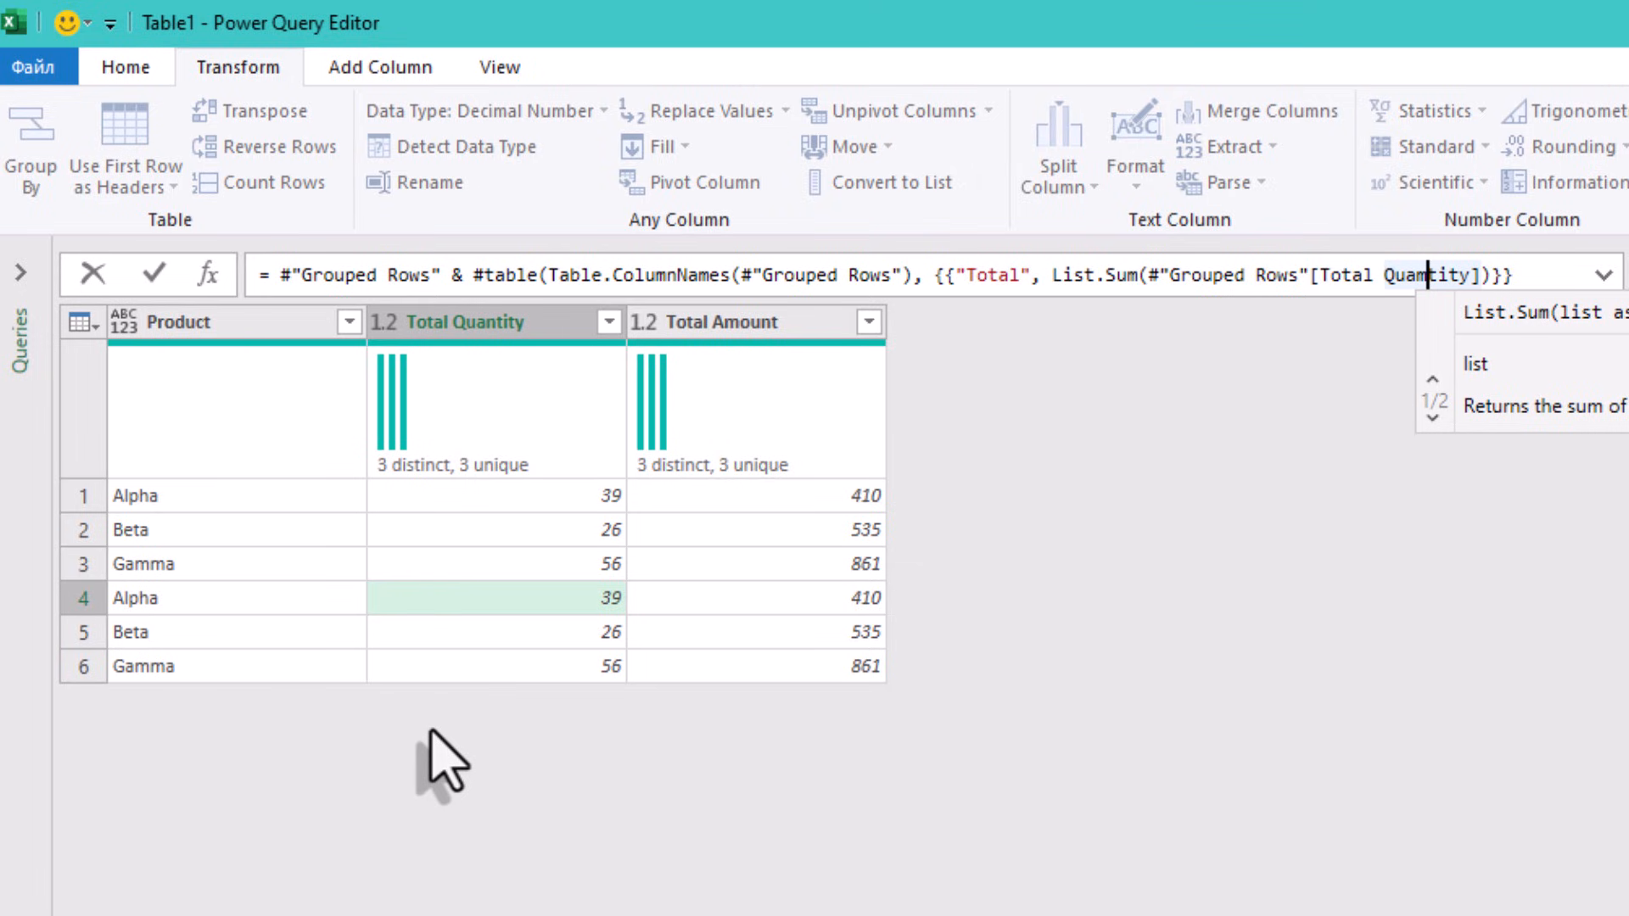
type("n")
key("Right")
key("Right")
key("Right")
key("Right")
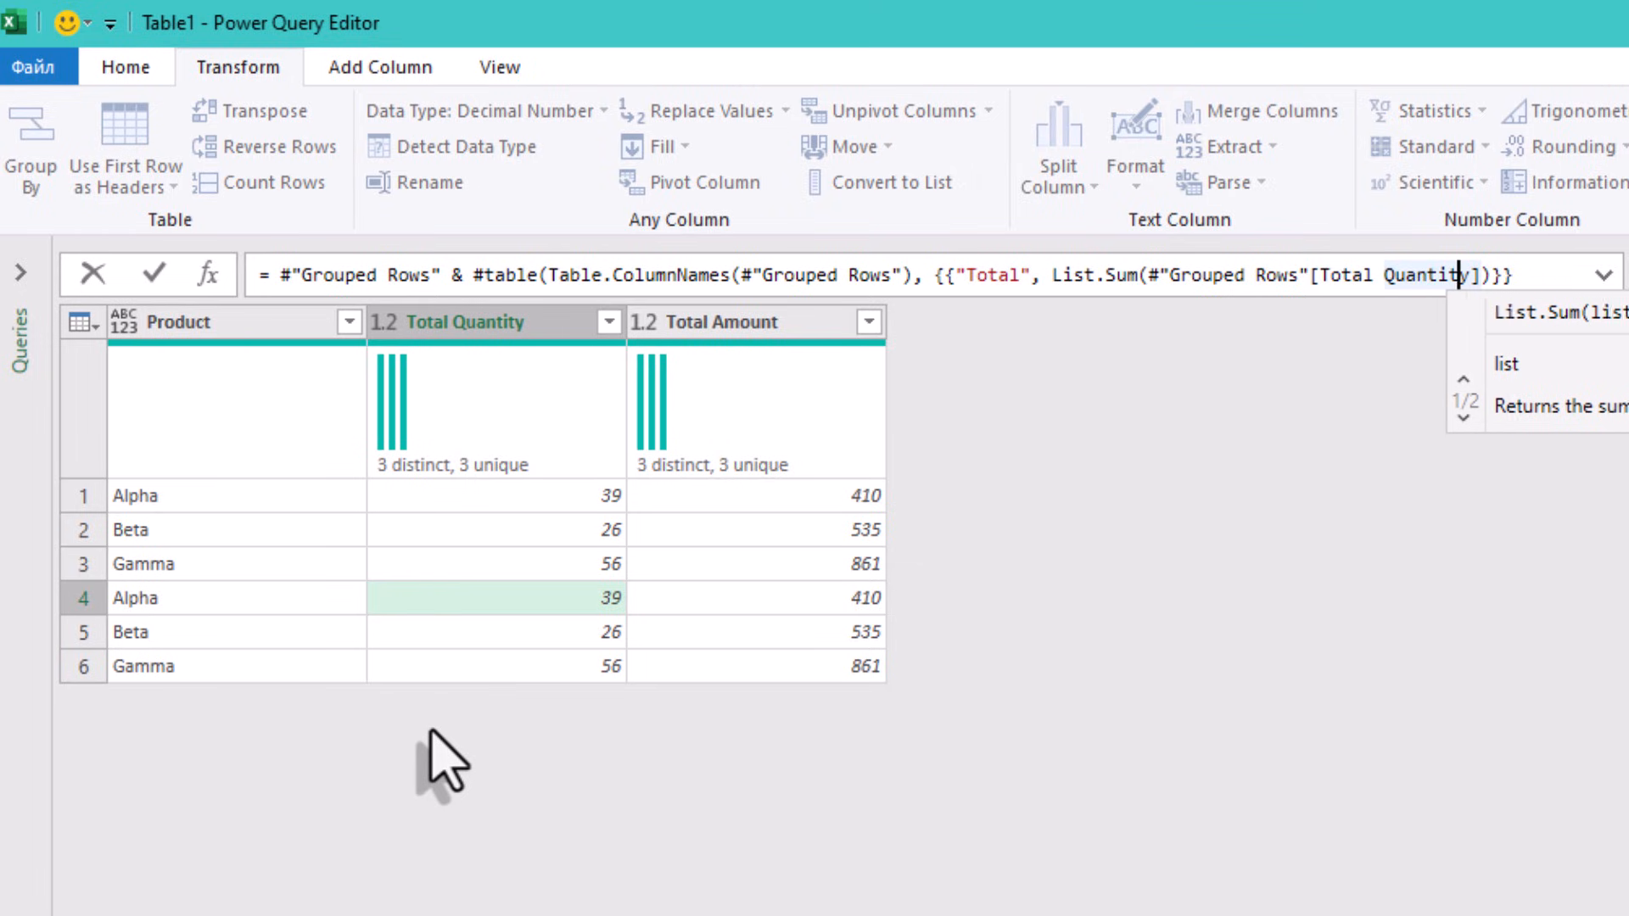
key("Right")
type("m")
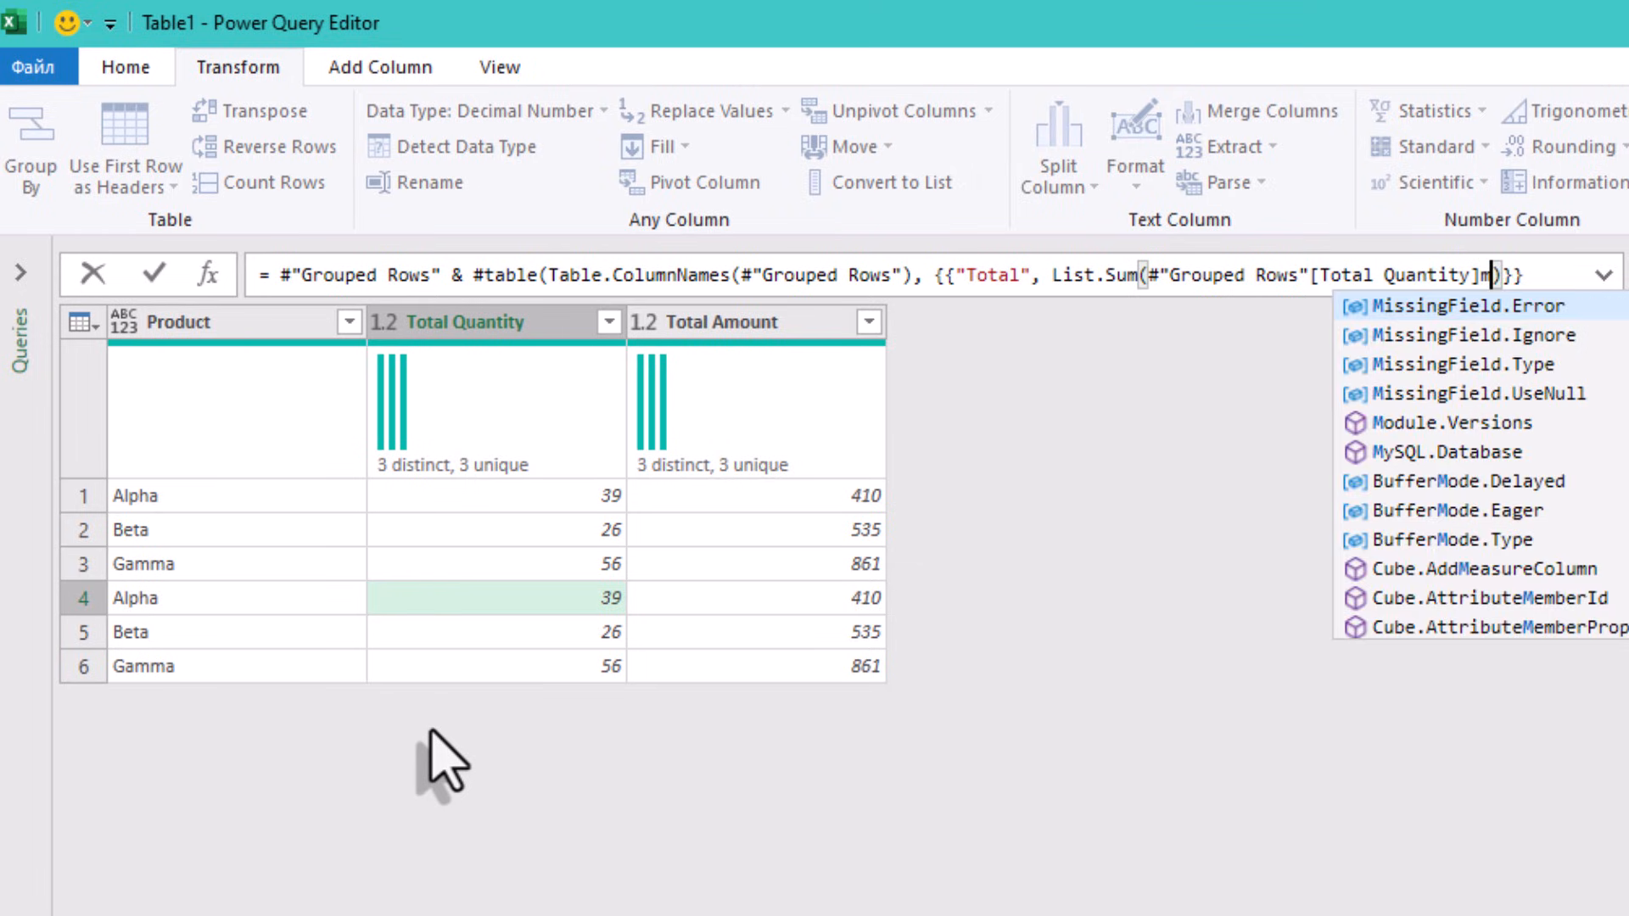
key("BackSpace")
key("Right")
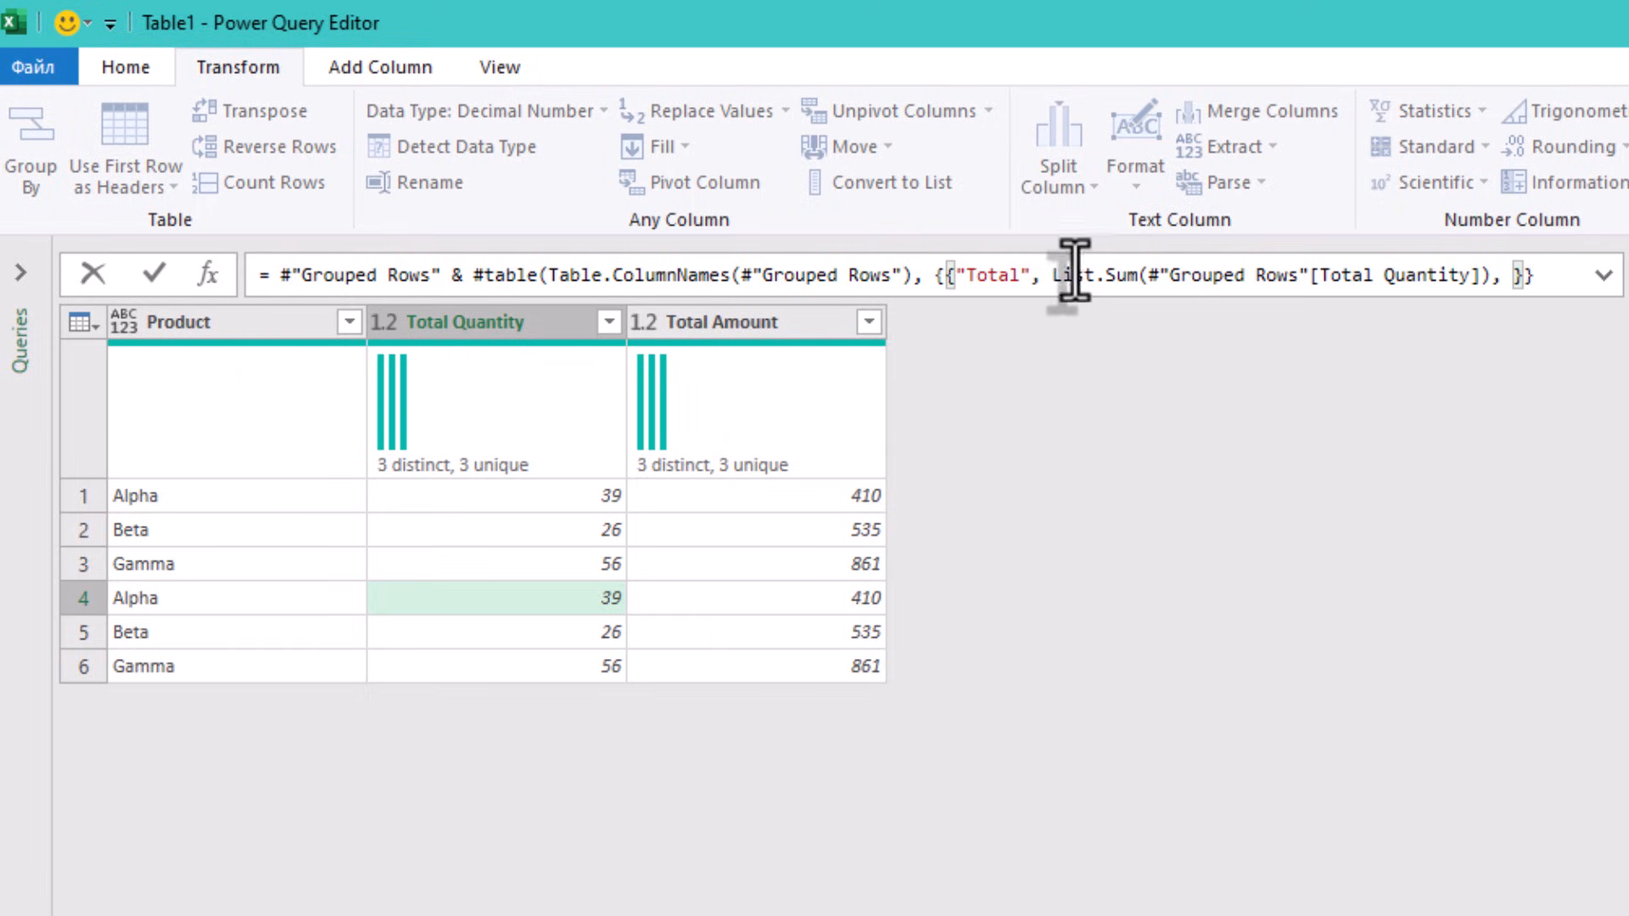
Copy the List.Sum expression as the row's third value, point it to [Total Amount], close the #table and apply the formula
left_click_drag(1052, 274, 1493, 274)
key("ctrl+c")
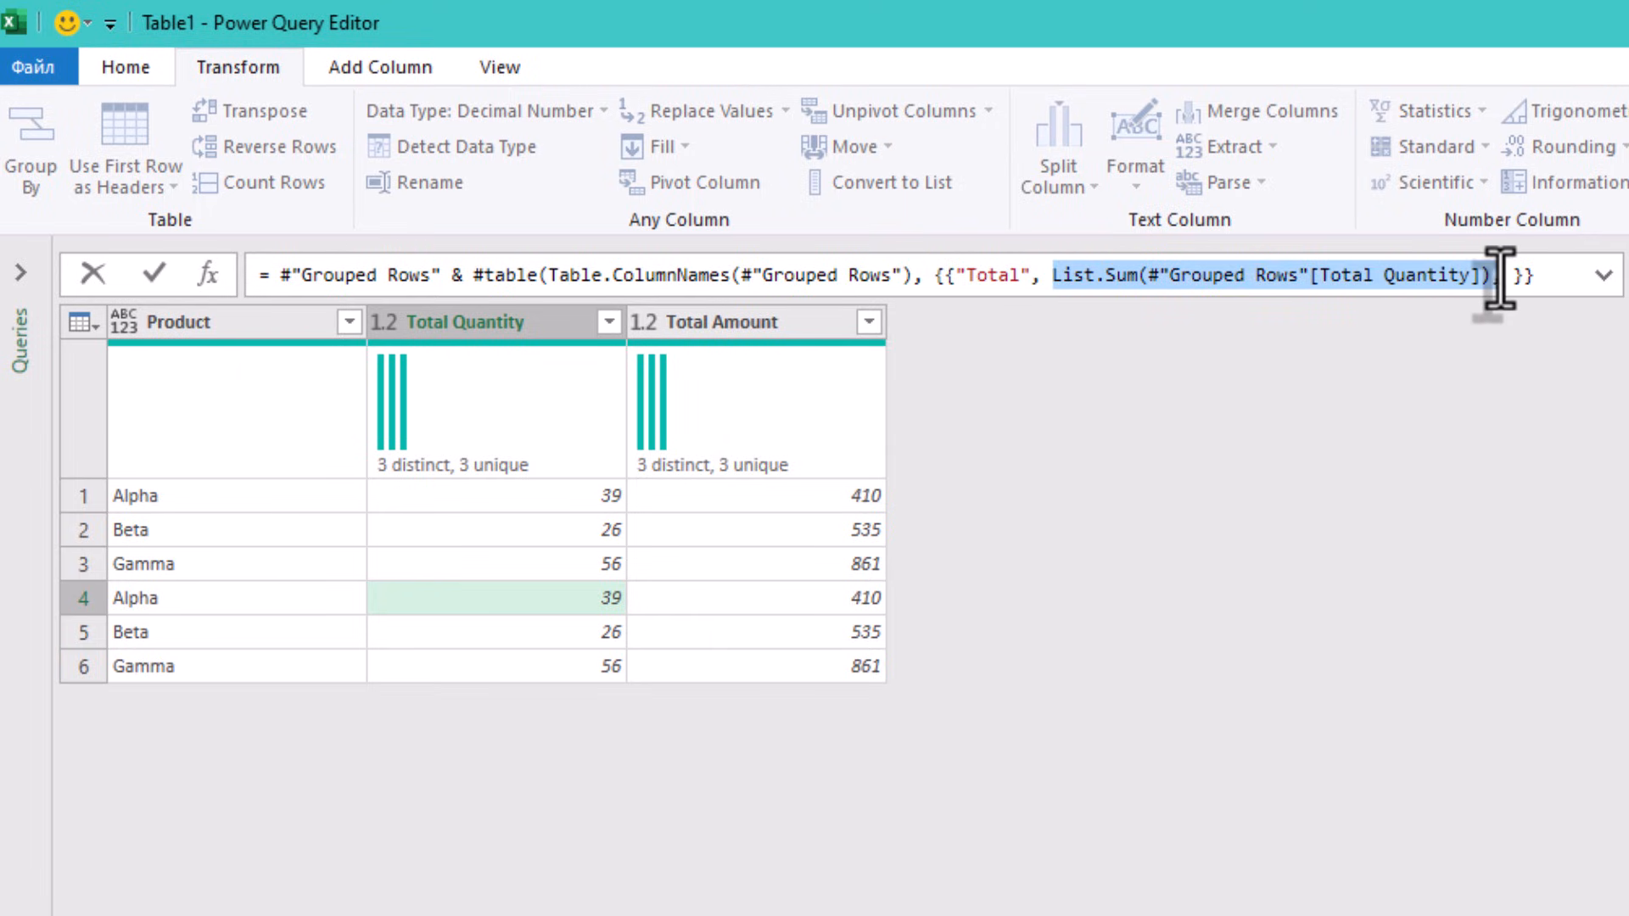
left_click(1513, 278)
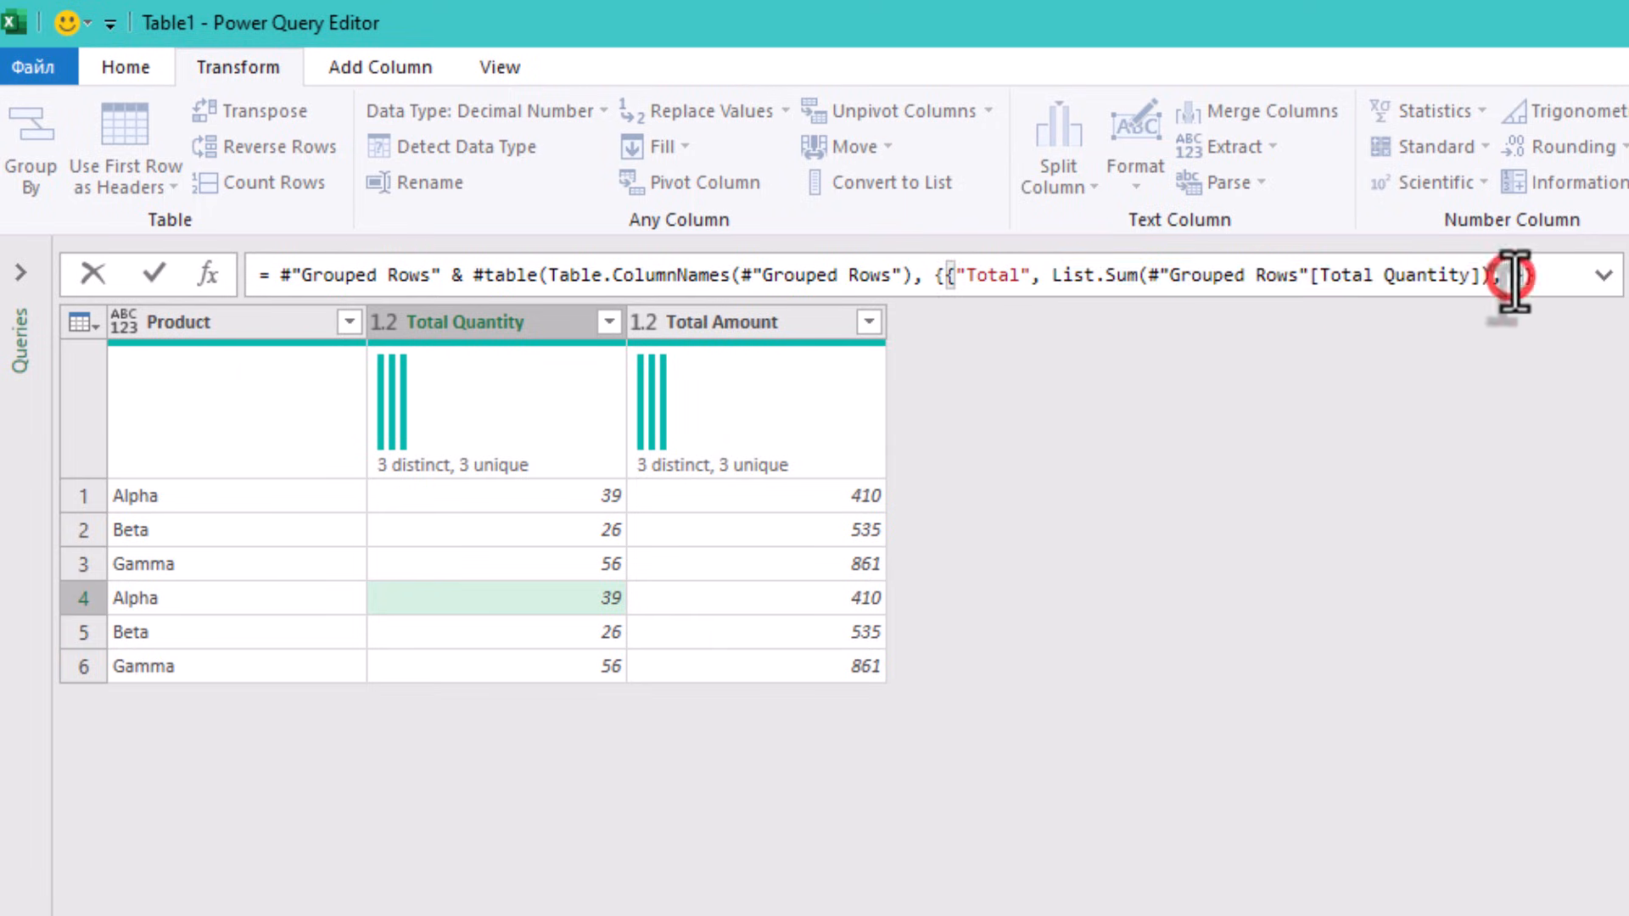
key("ctrl+v")
double_click(669, 275)
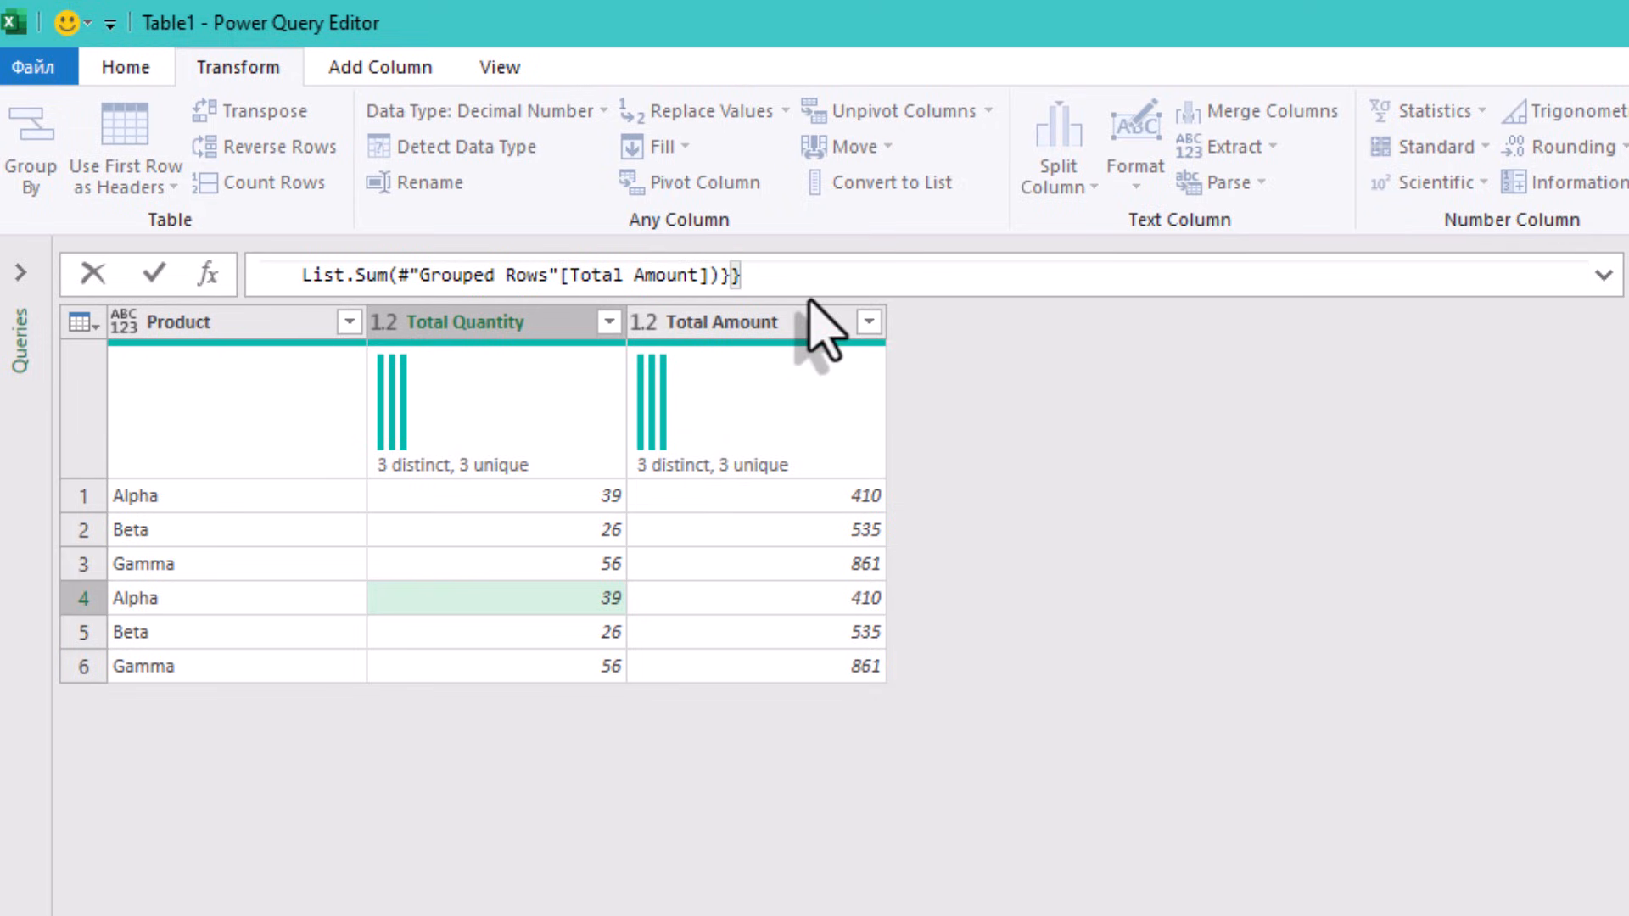
left_click(1066, 652)
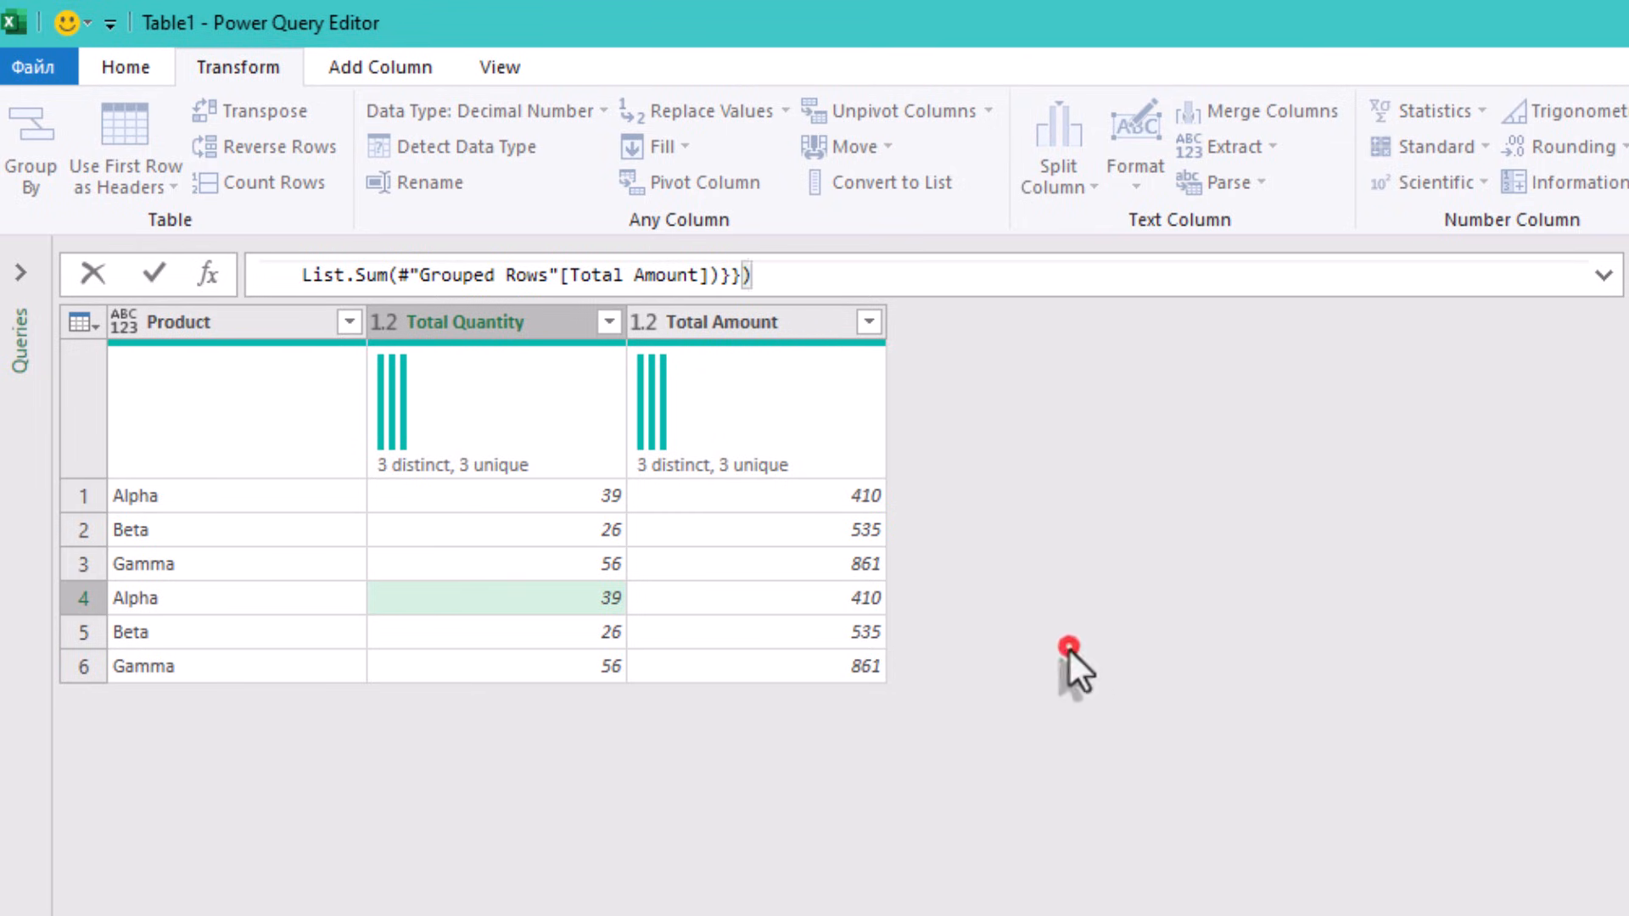
left_click(332, 599)
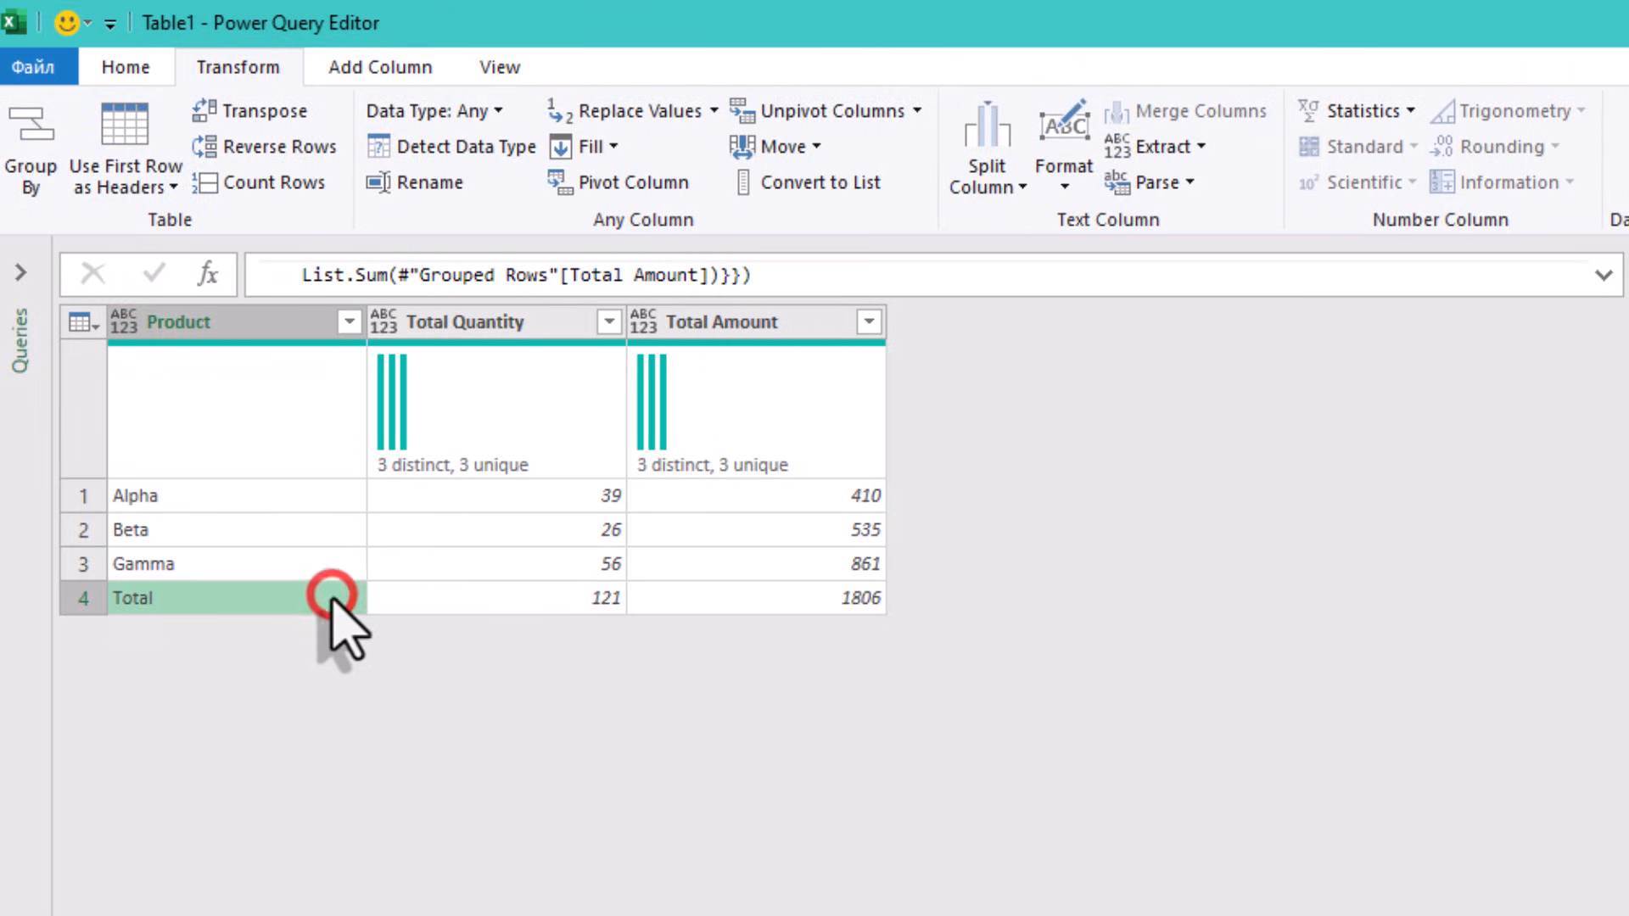
left_click(421, 601)
left_click(676, 623)
left_click(755, 599)
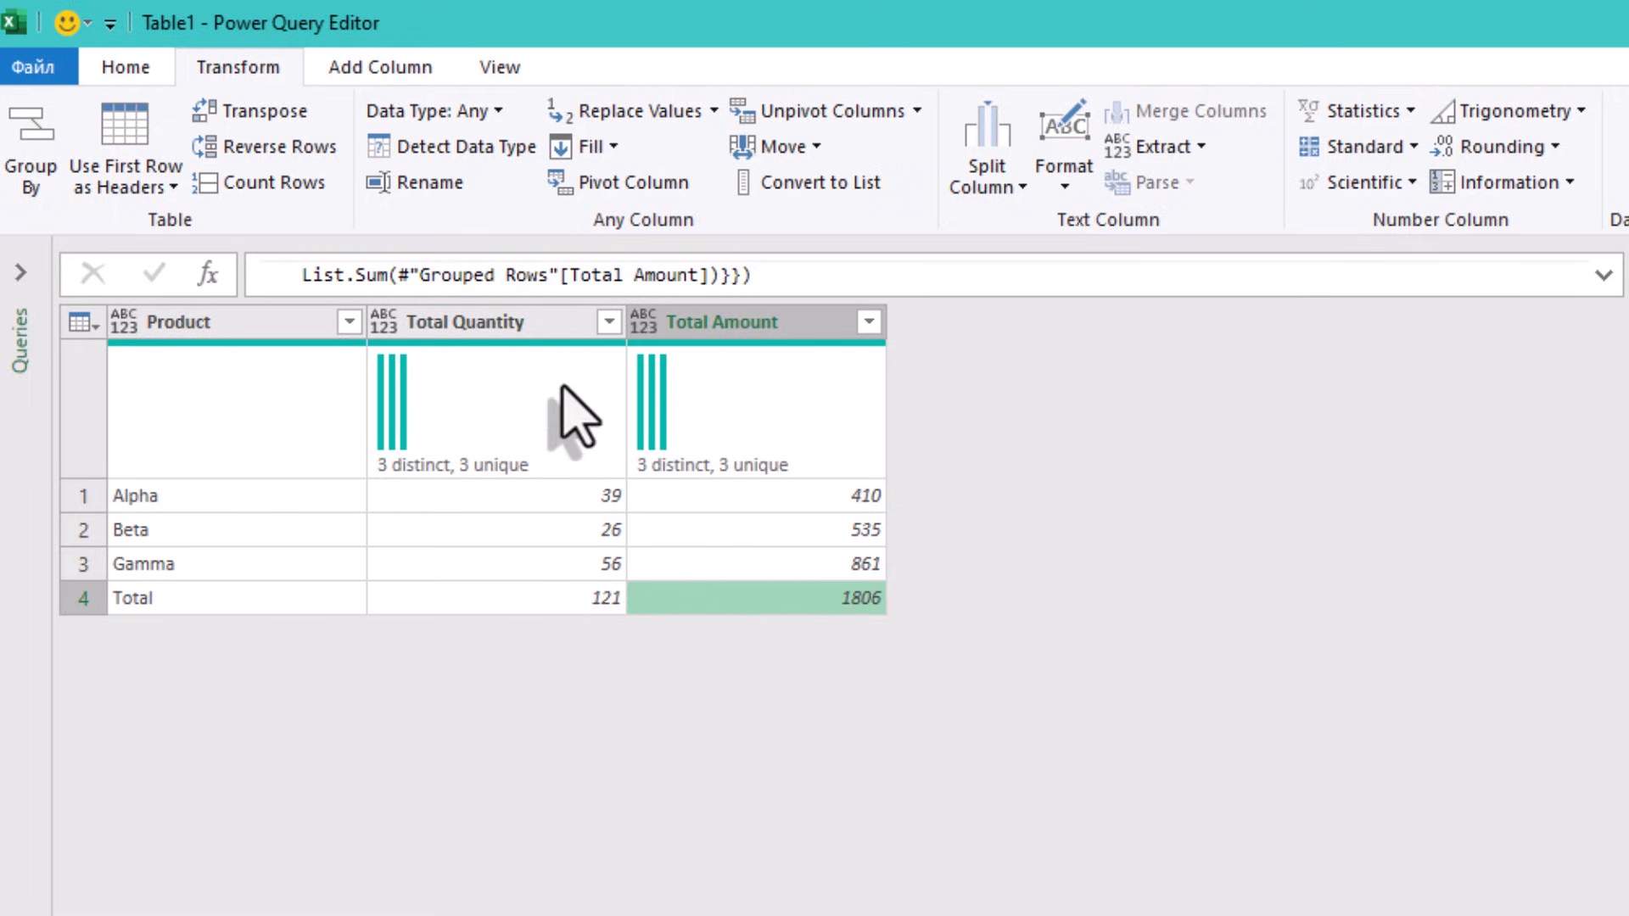
Add a custom column named Average Price with the formula [Total Amount]/[Total Quantity]
left_click(402, 71)
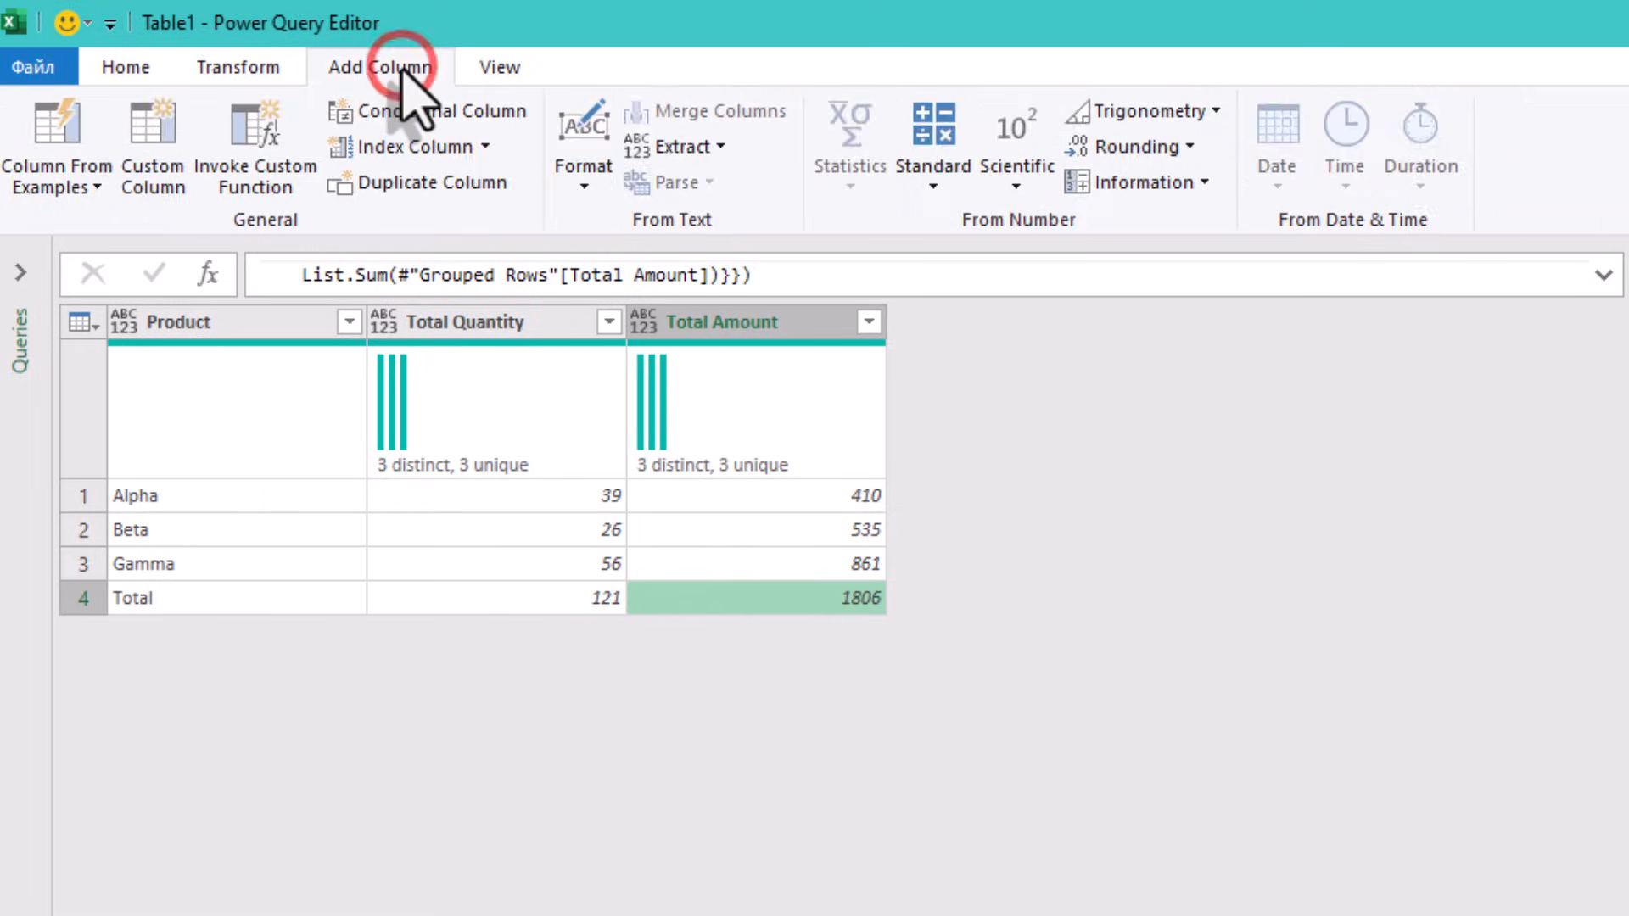
left_click(164, 123)
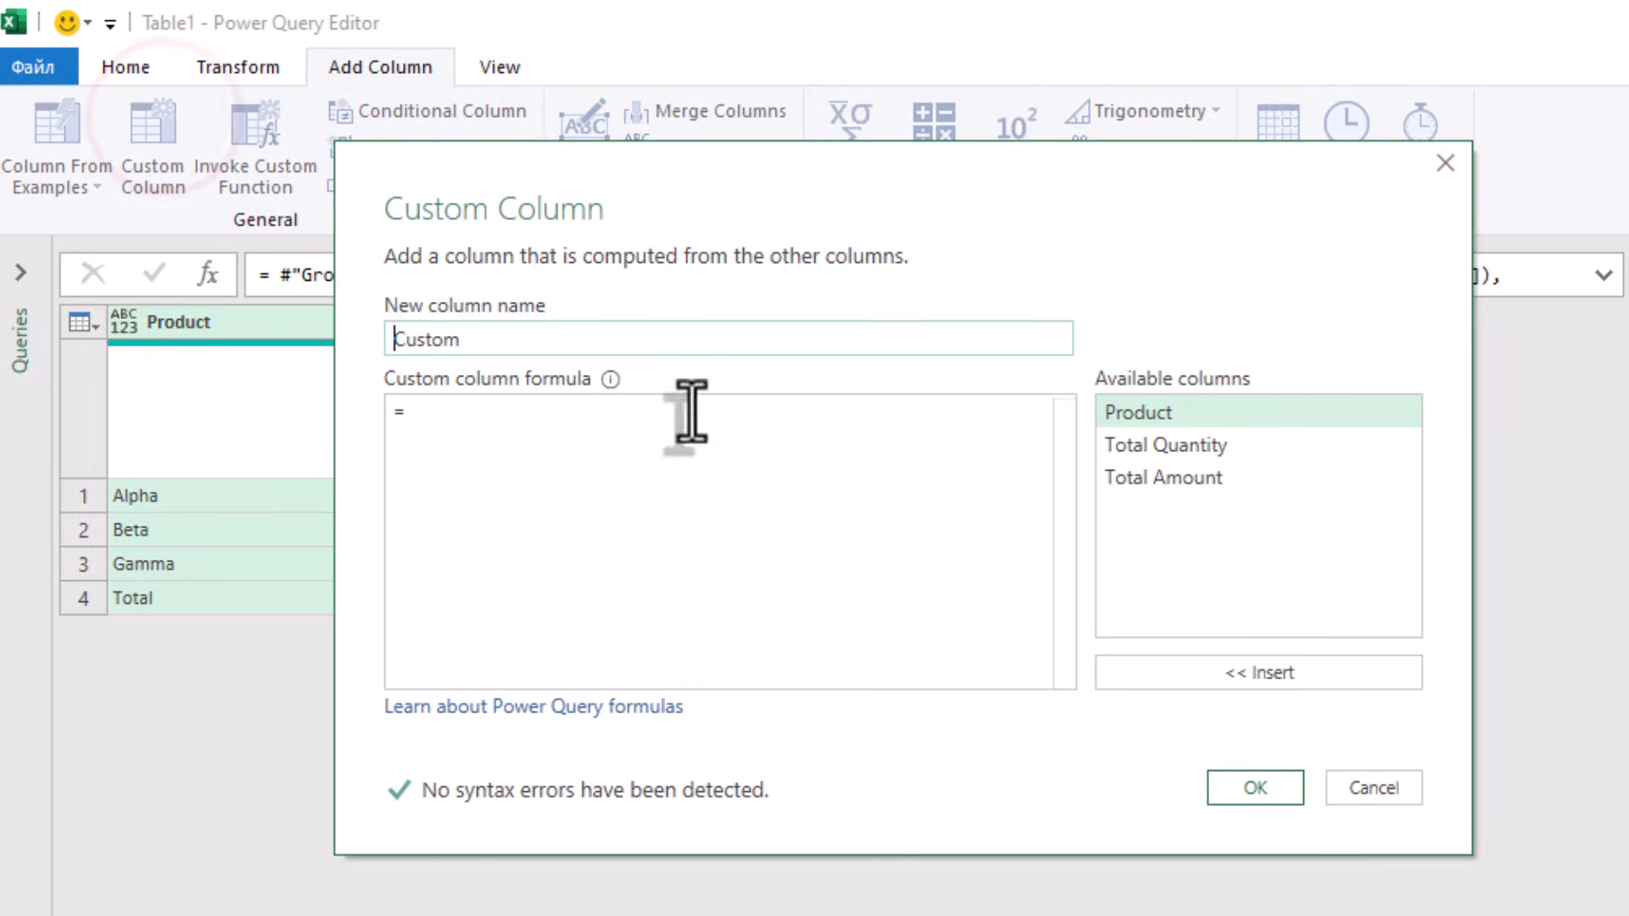
double_click(617, 340)
type("Average Price")
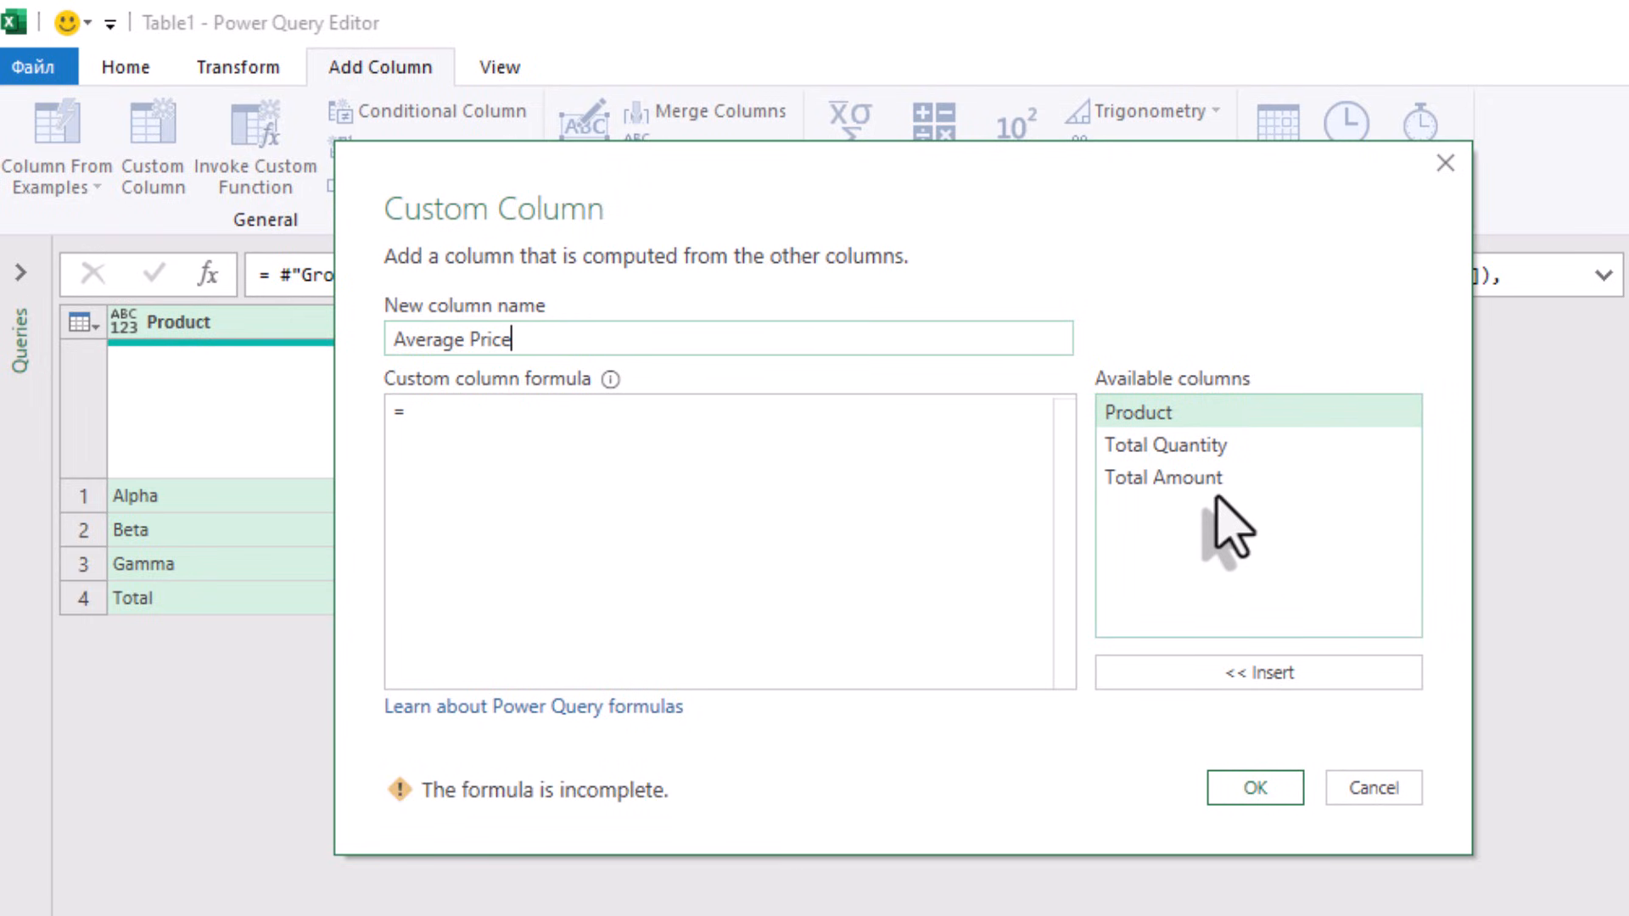
left_click(906, 450)
double_click(1236, 478)
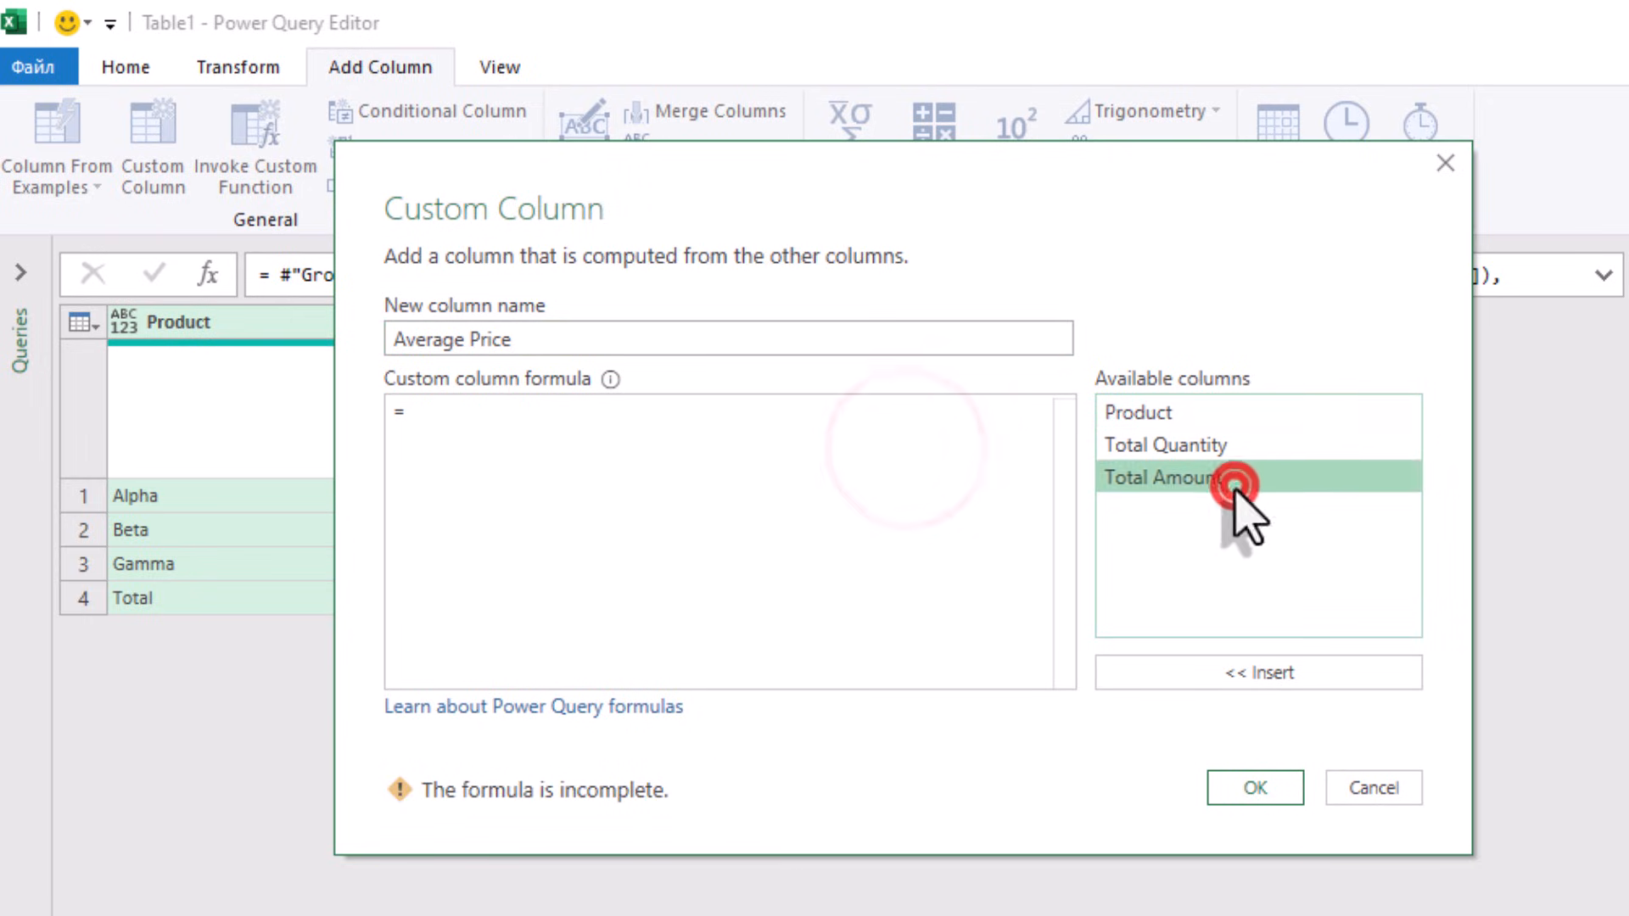
type("/")
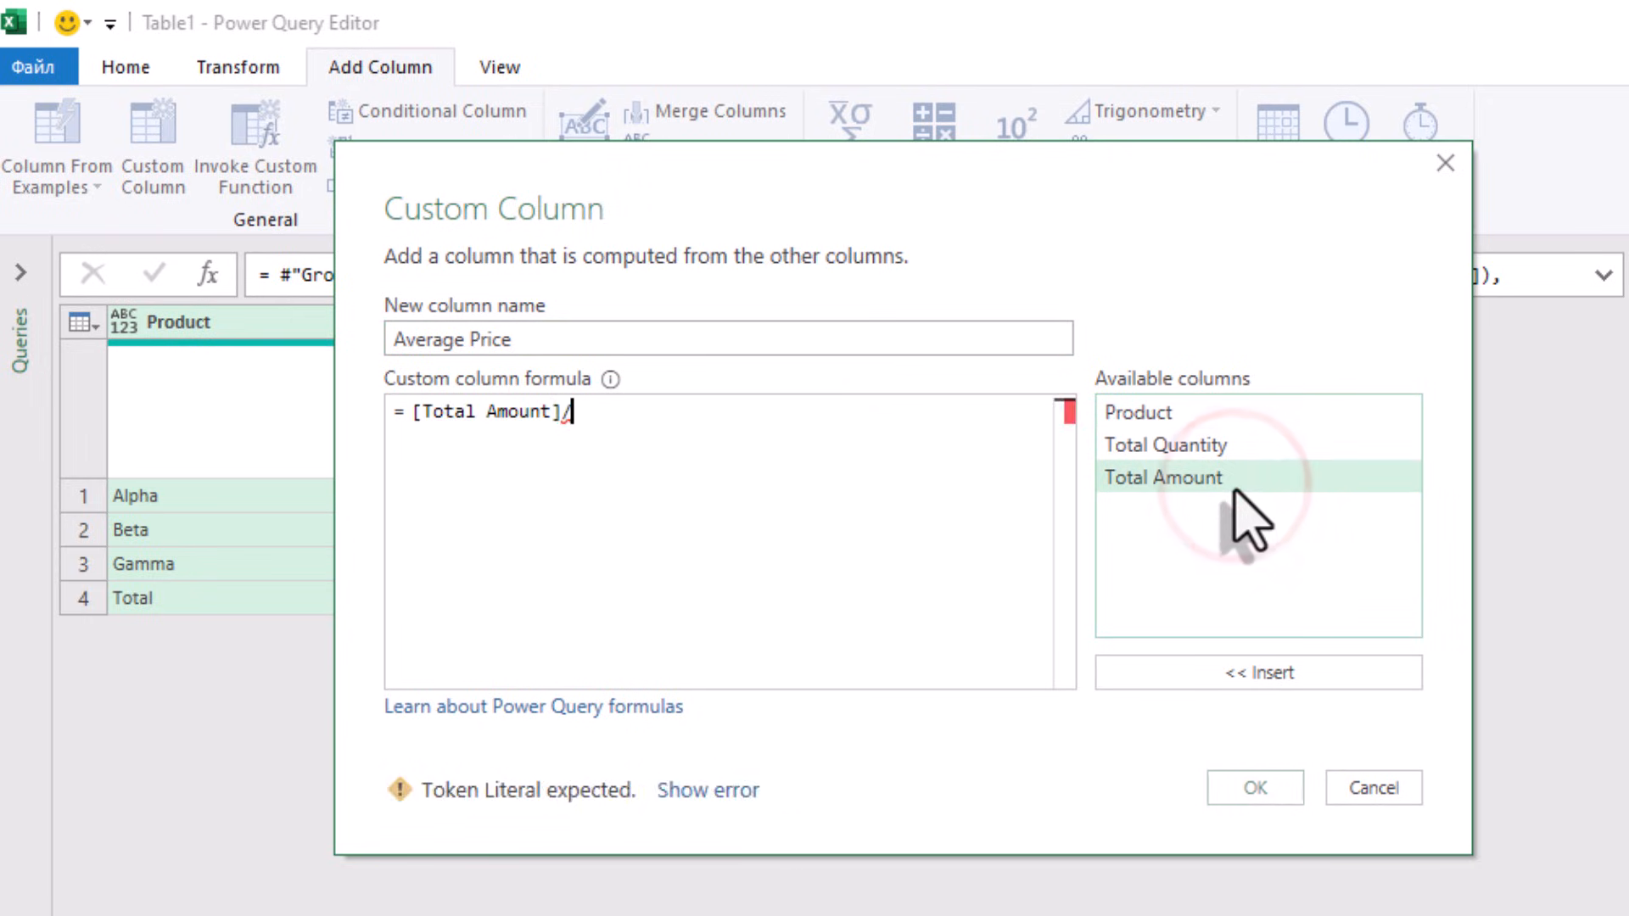
double_click(1236, 444)
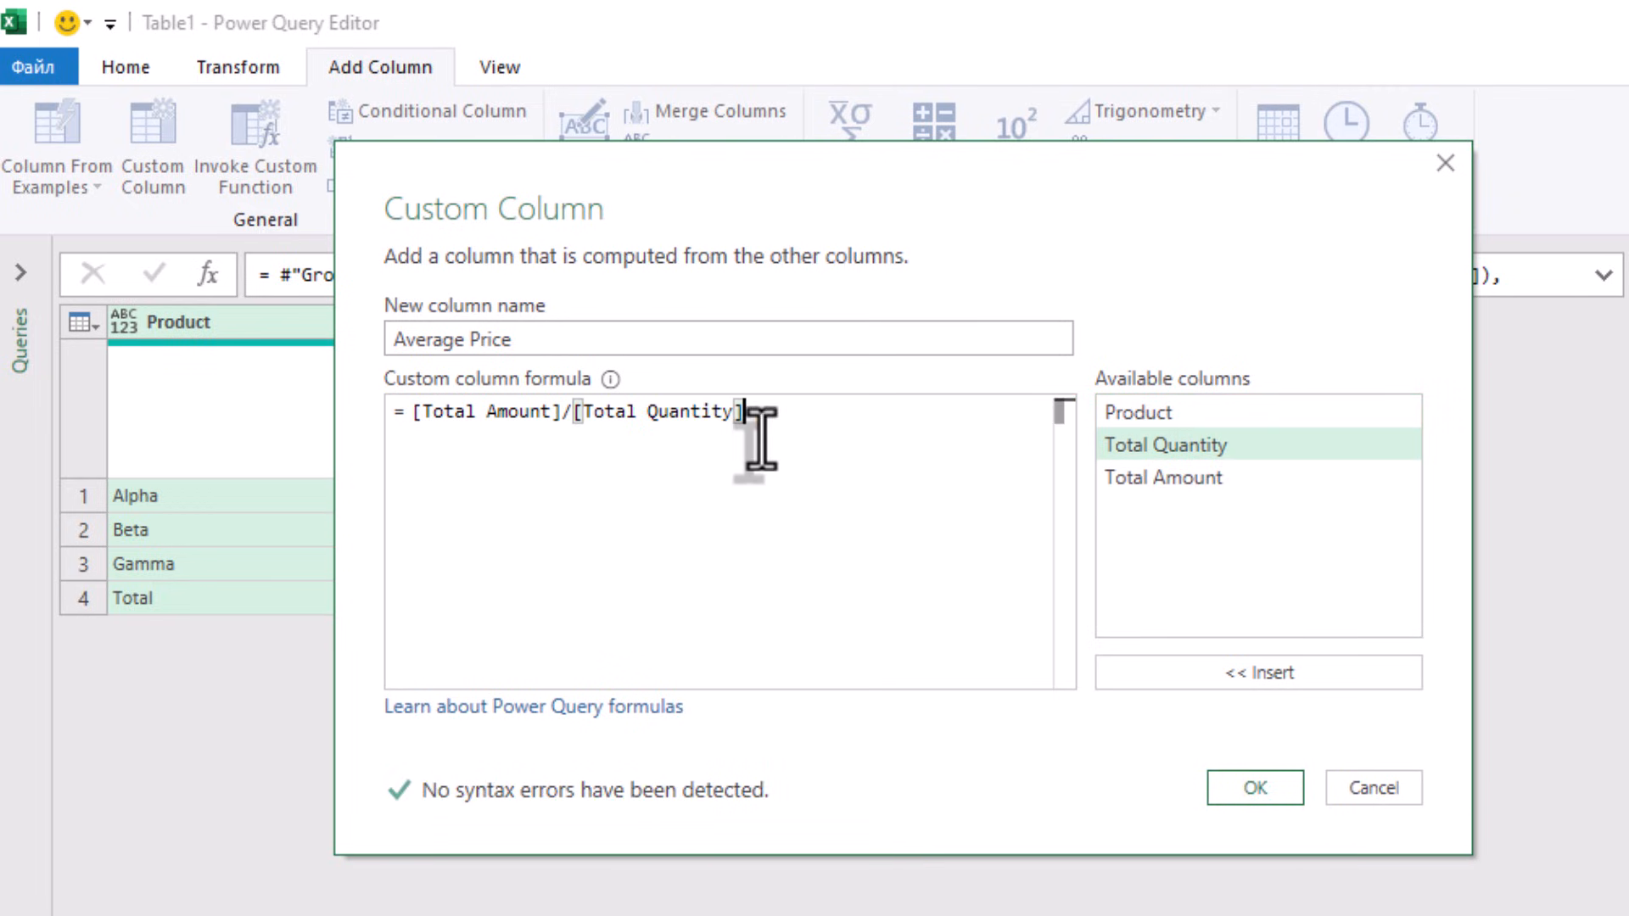
left_click(1258, 792)
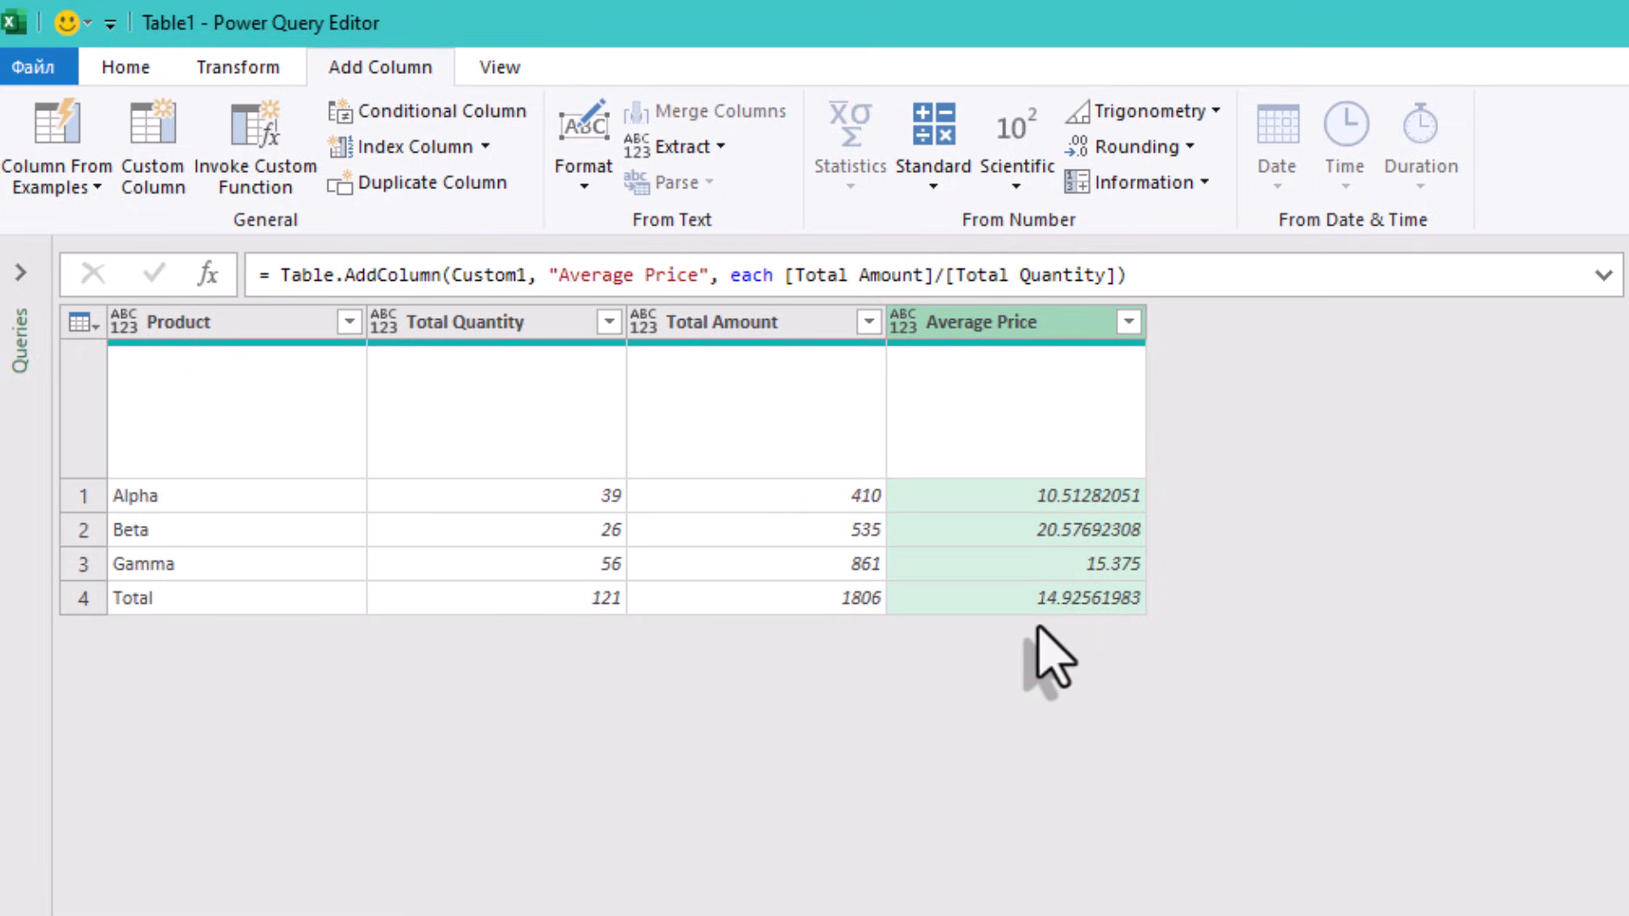
Wrap the Average Price division in Number.Round with 2 decimal digits and apply the formula
left_click(773, 275)
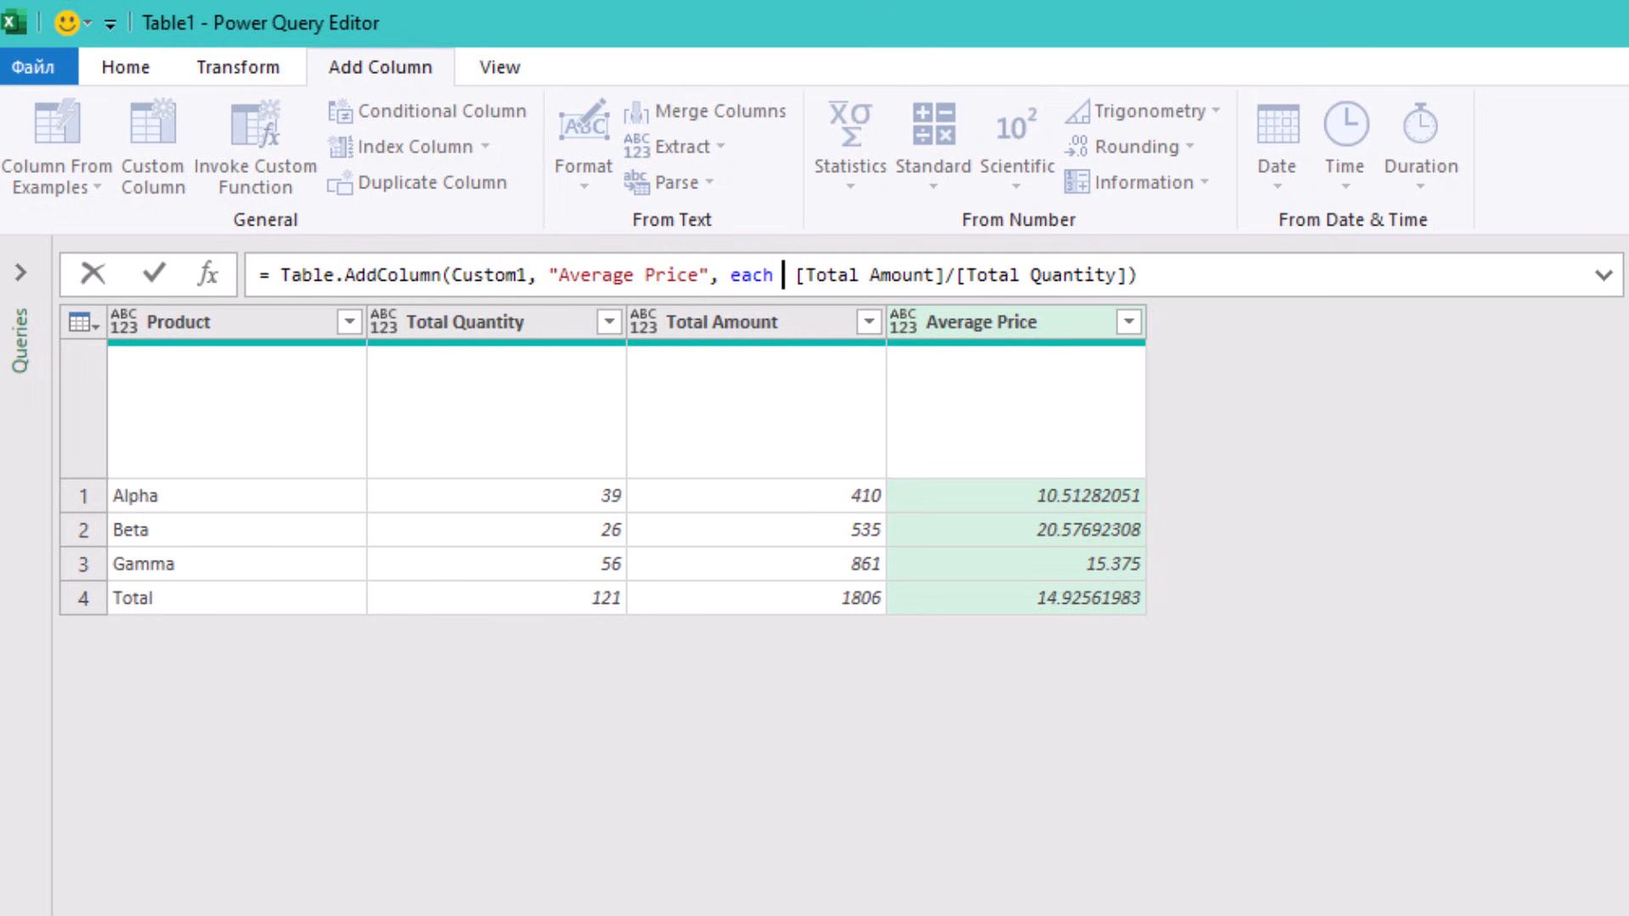
type("num")
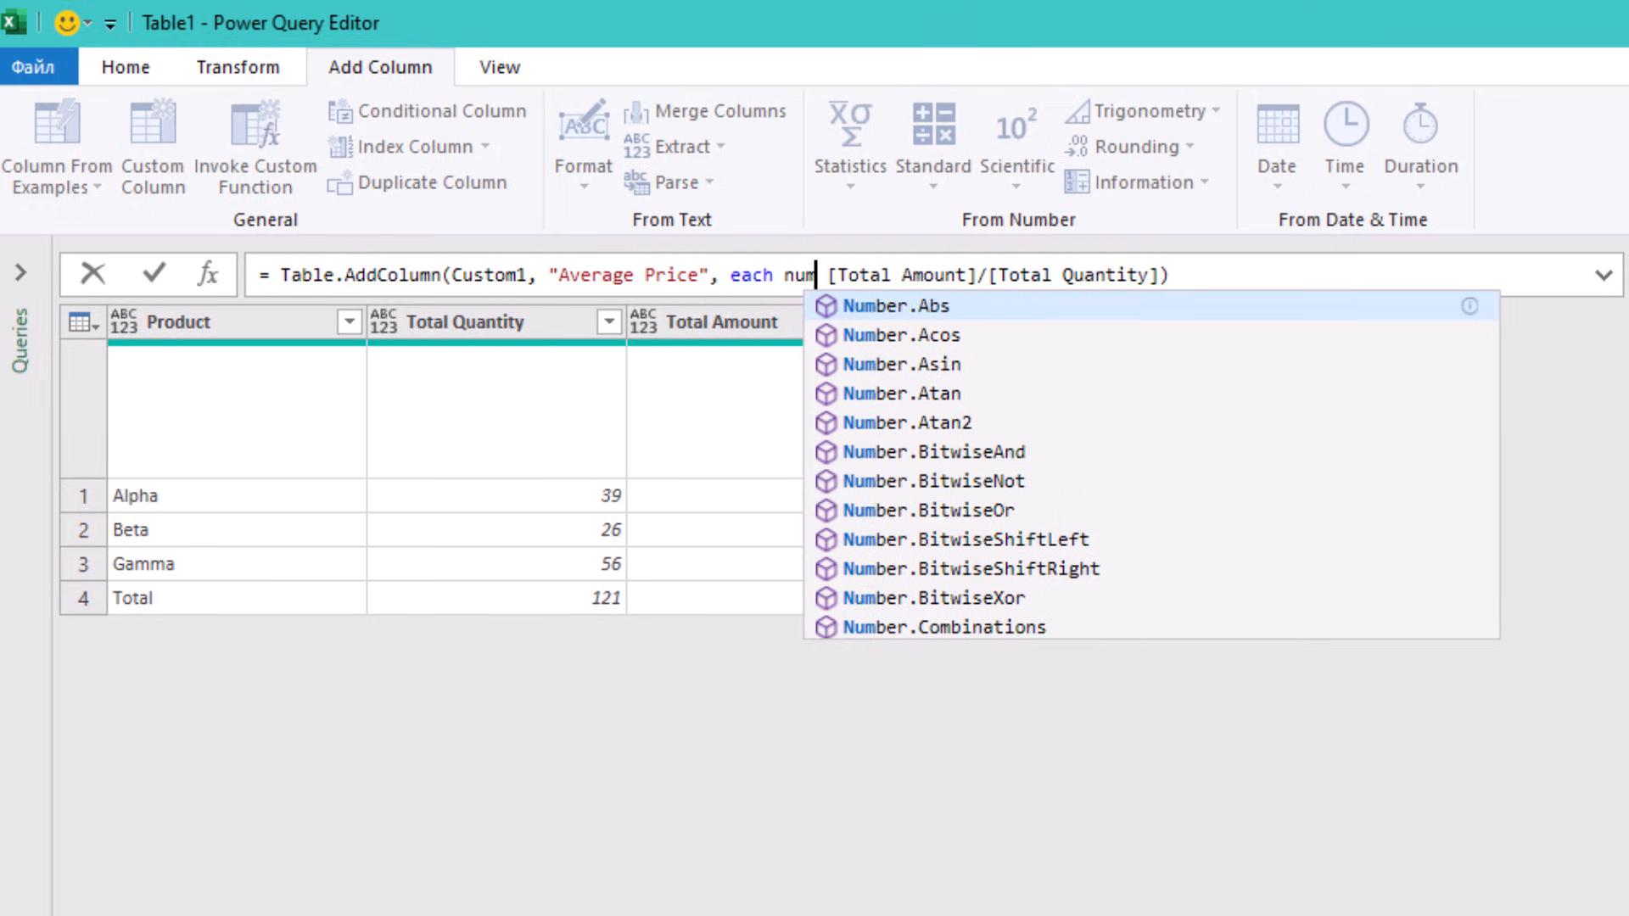
type("berr")
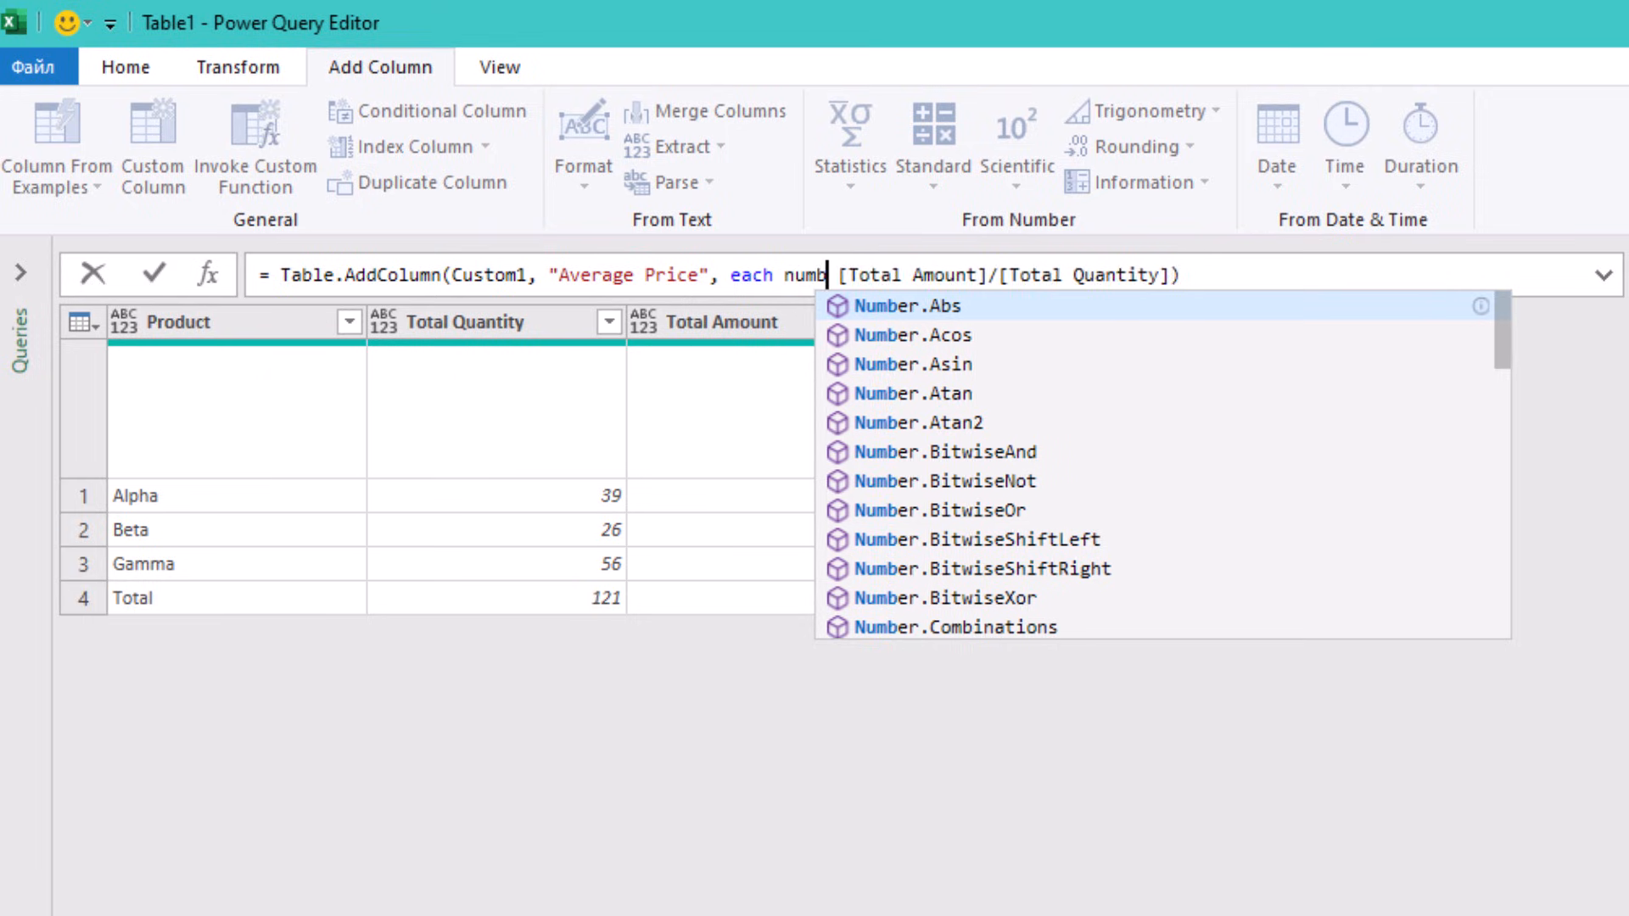
key("Down")
key("Down")
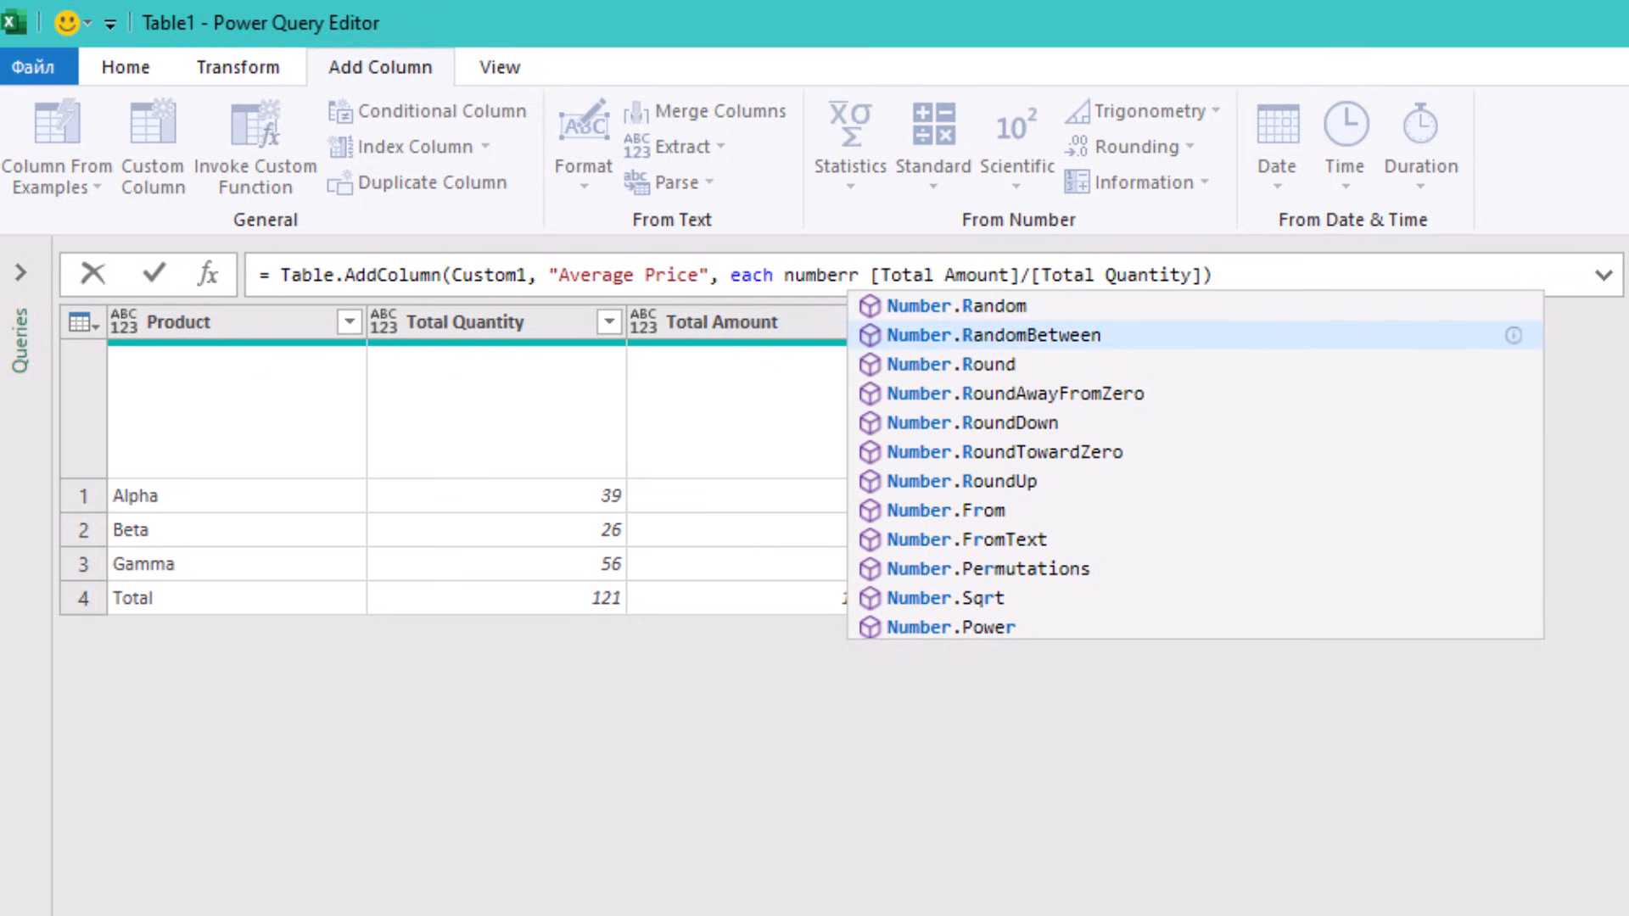
key("Tab")
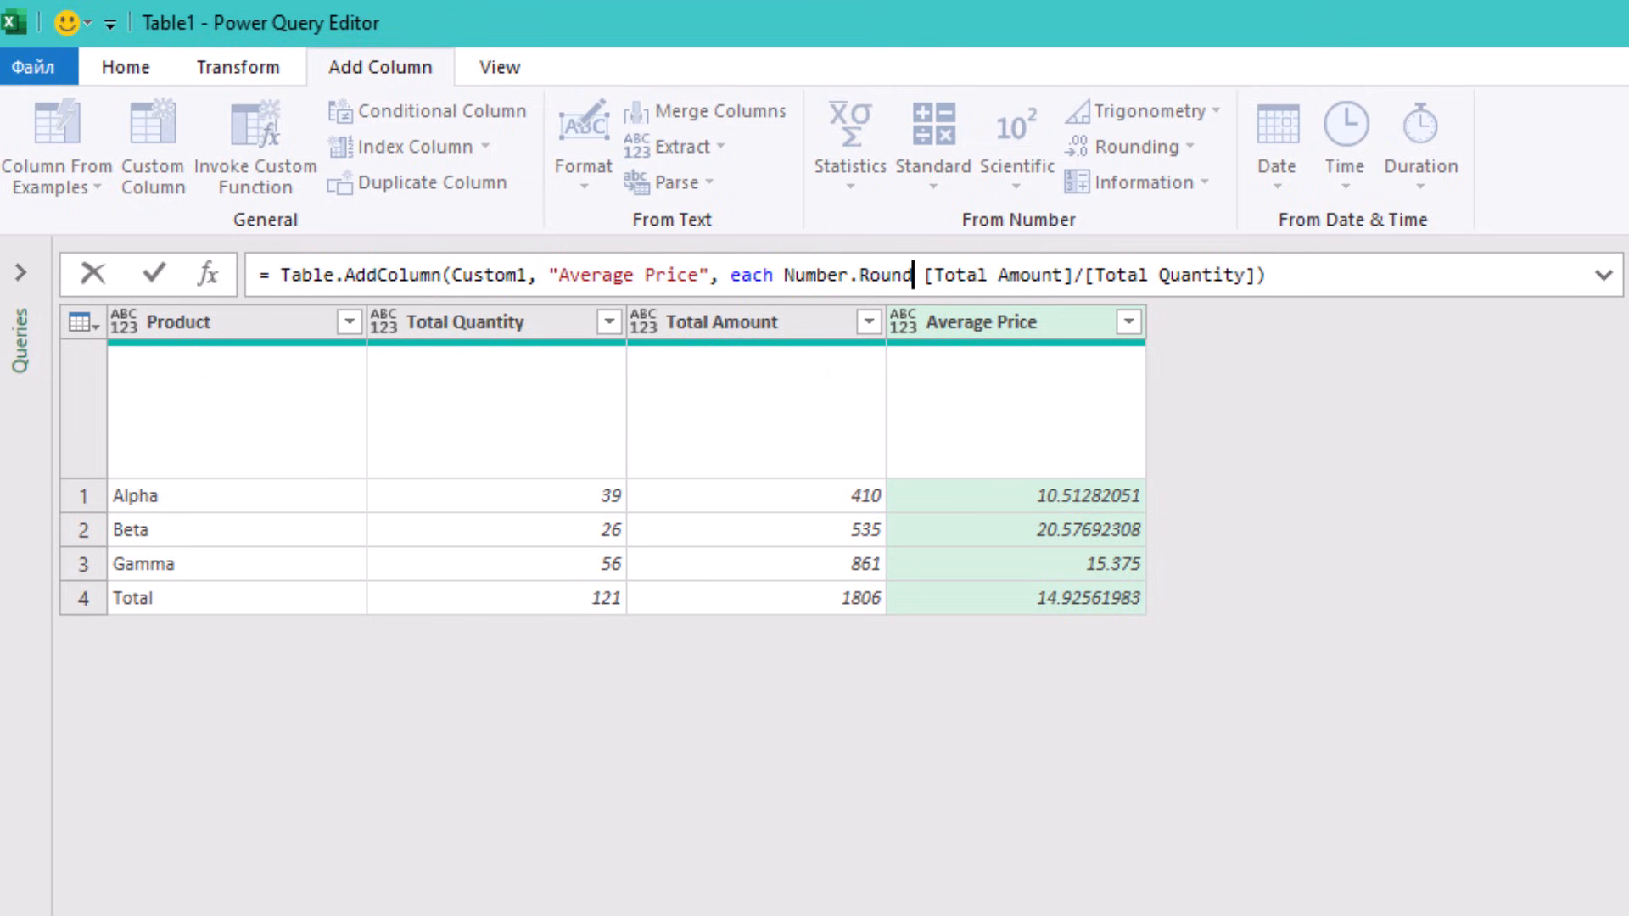
type("(")
key("Delete")
left_click(1256, 274)
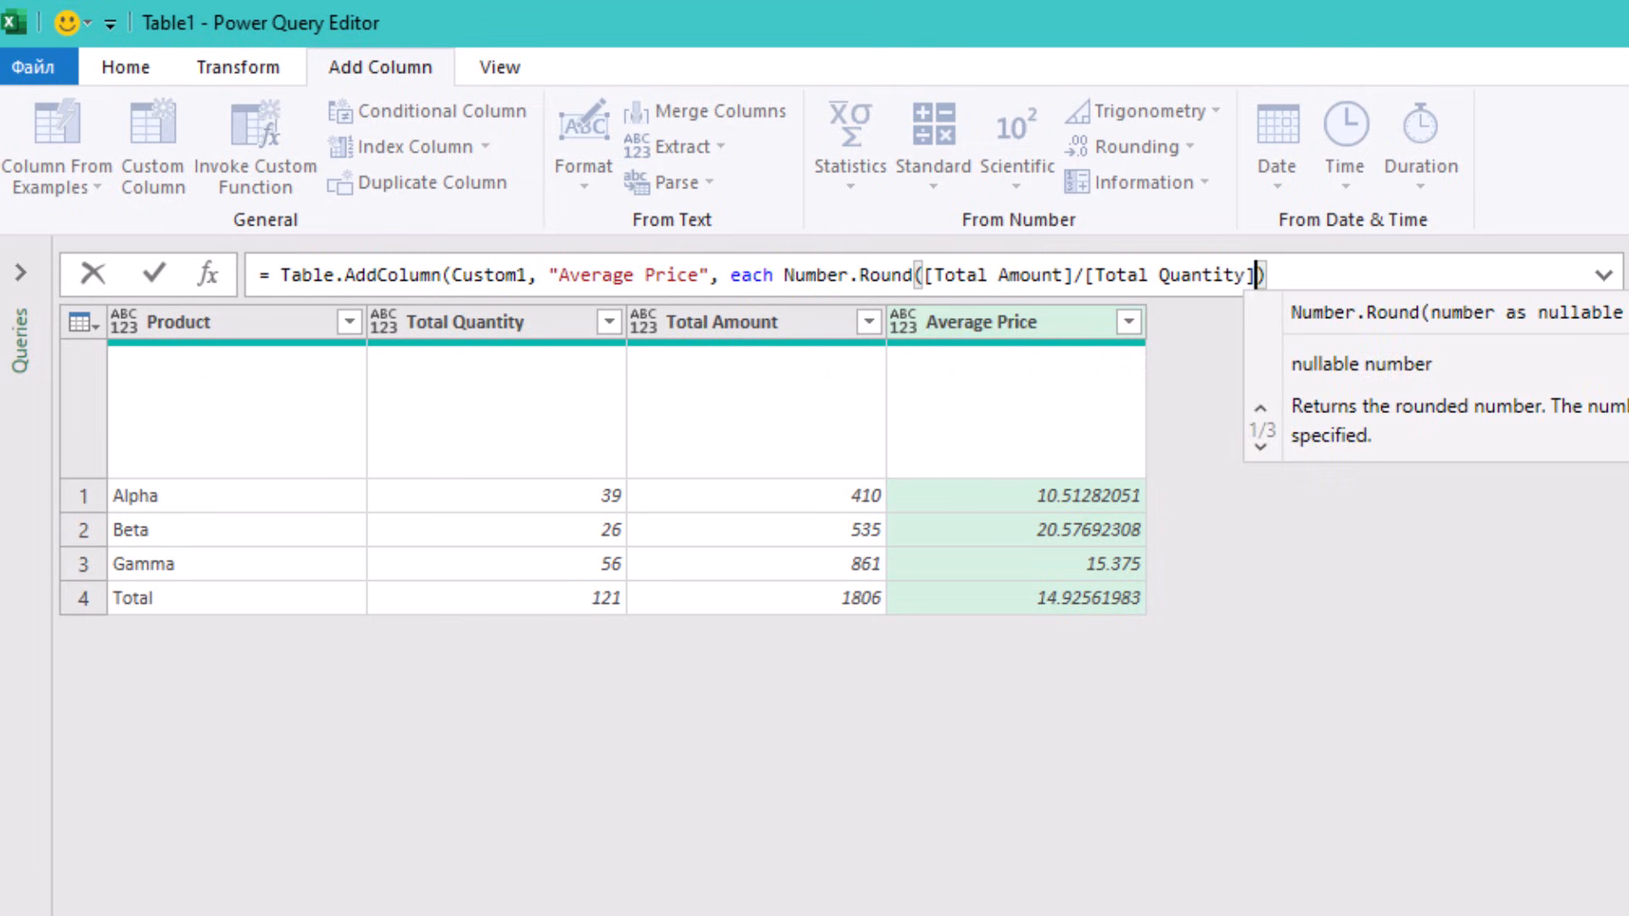
type(",2")
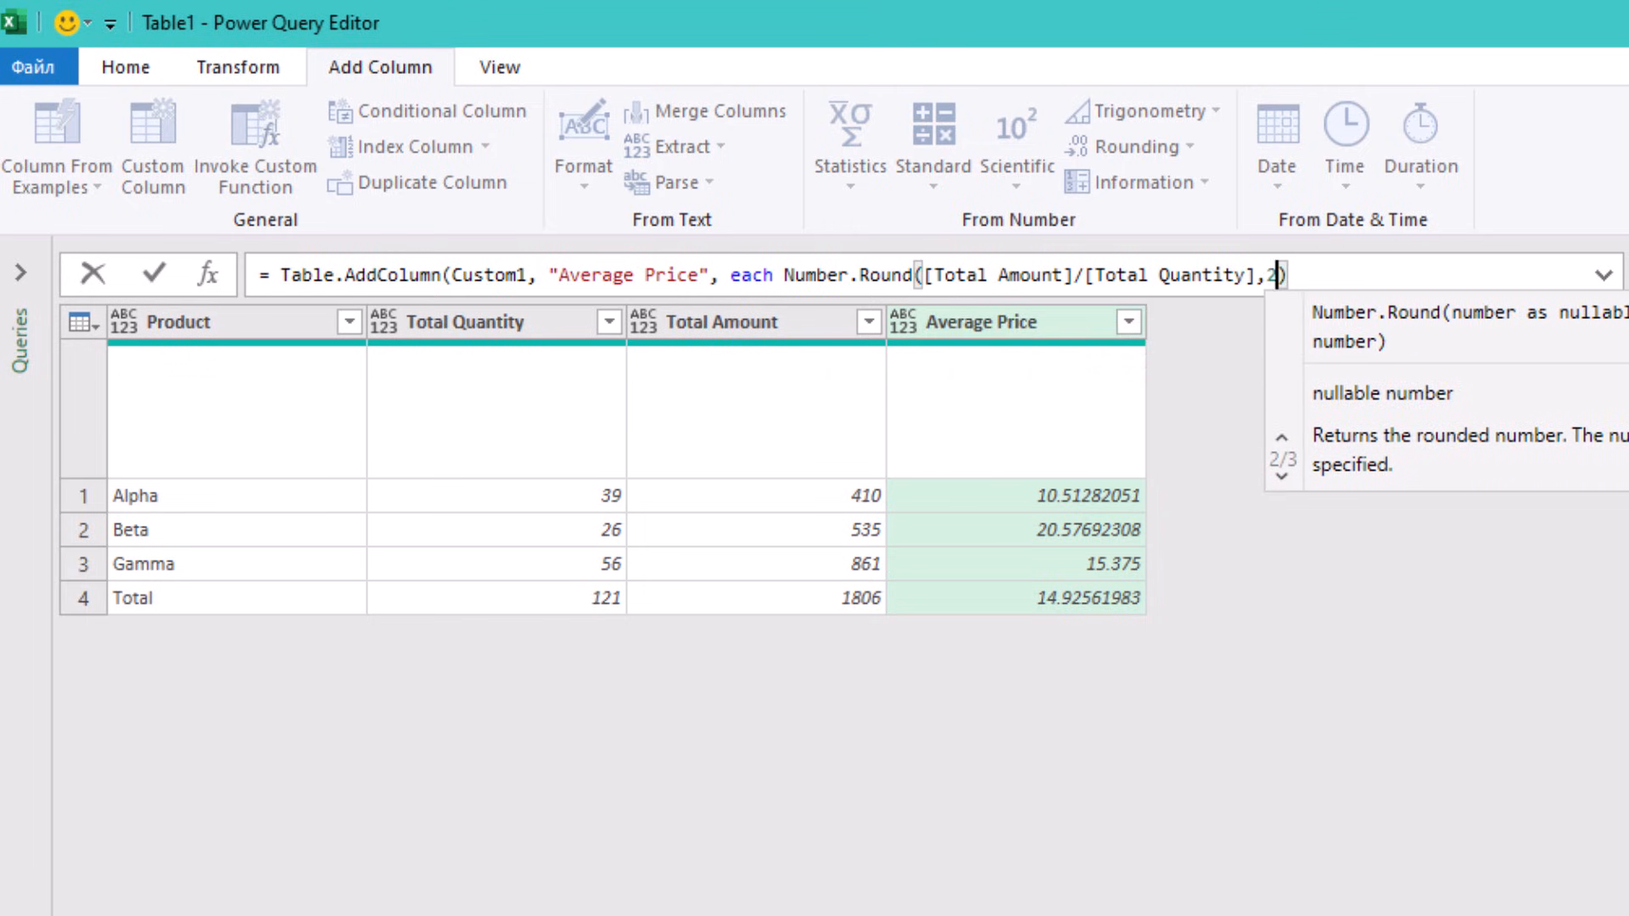
type(")")
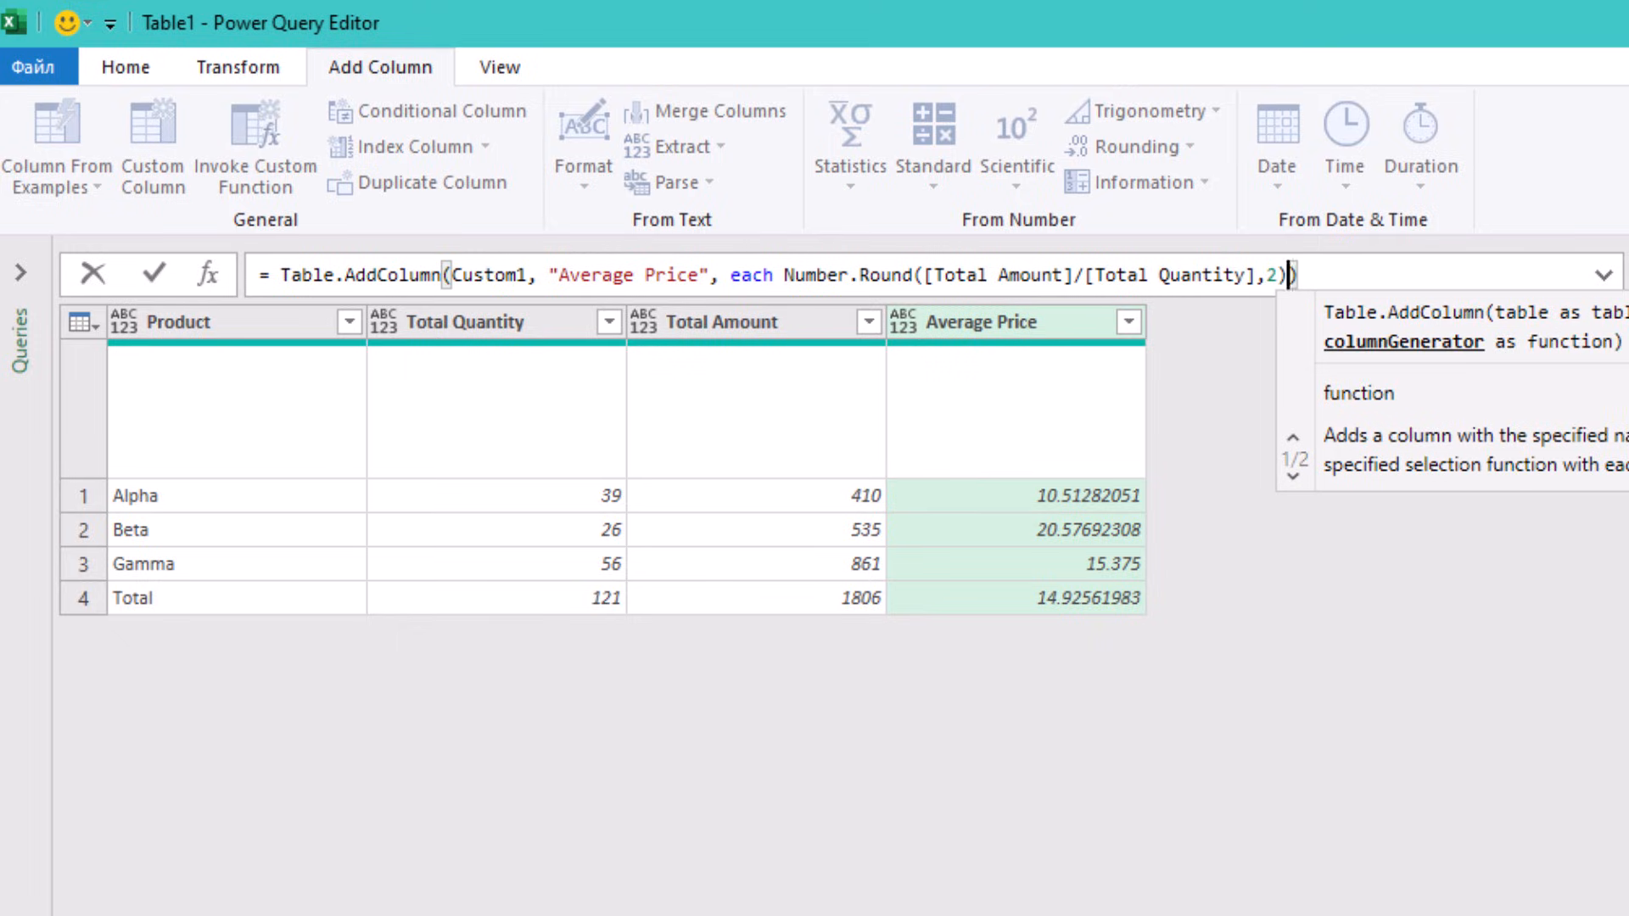
key("Return")
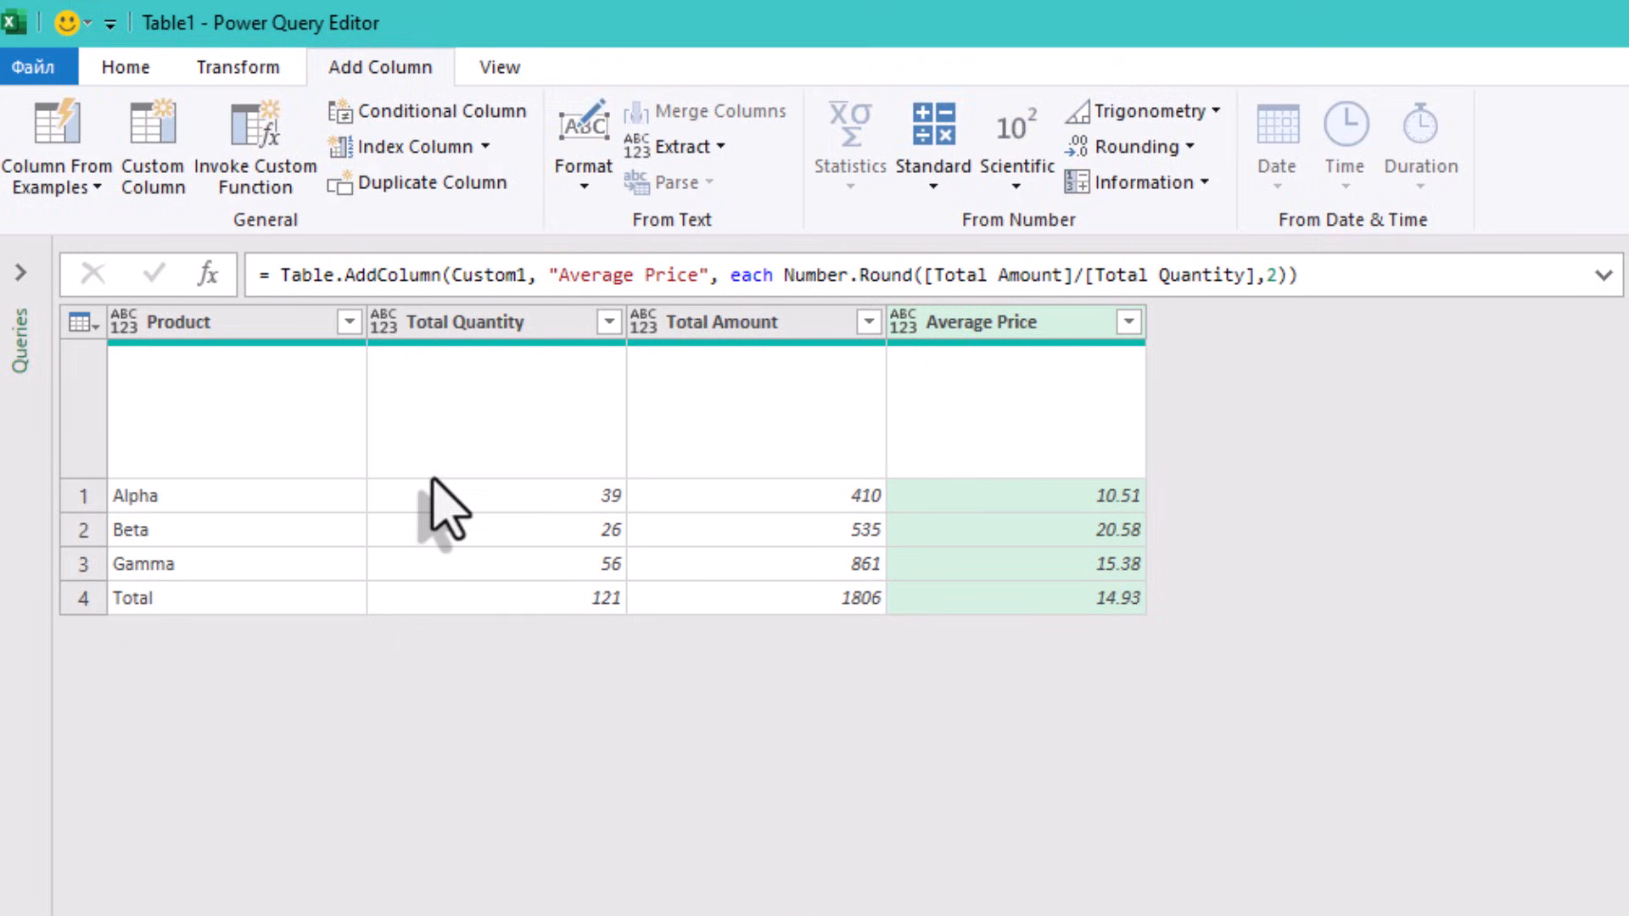
Review the finished summary table, checking the Average Price values for the products and the Total row
left_click(589, 442)
left_click(389, 426)
left_click(254, 440)
left_click(608, 437)
left_click(992, 492)
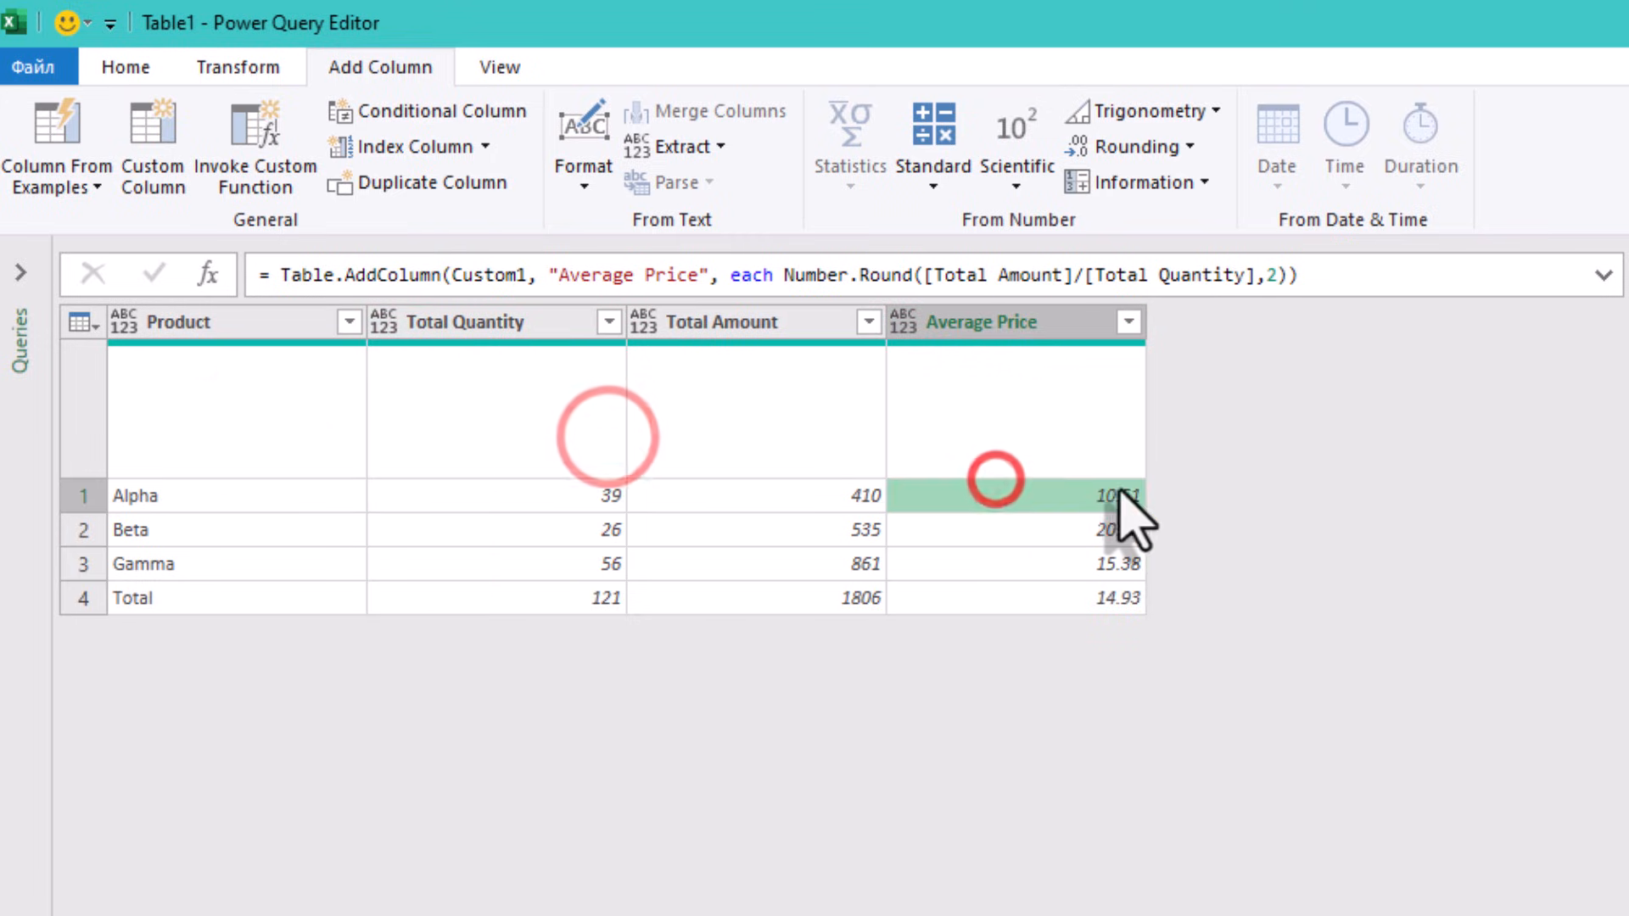
left_click(1069, 531)
left_click(914, 598)
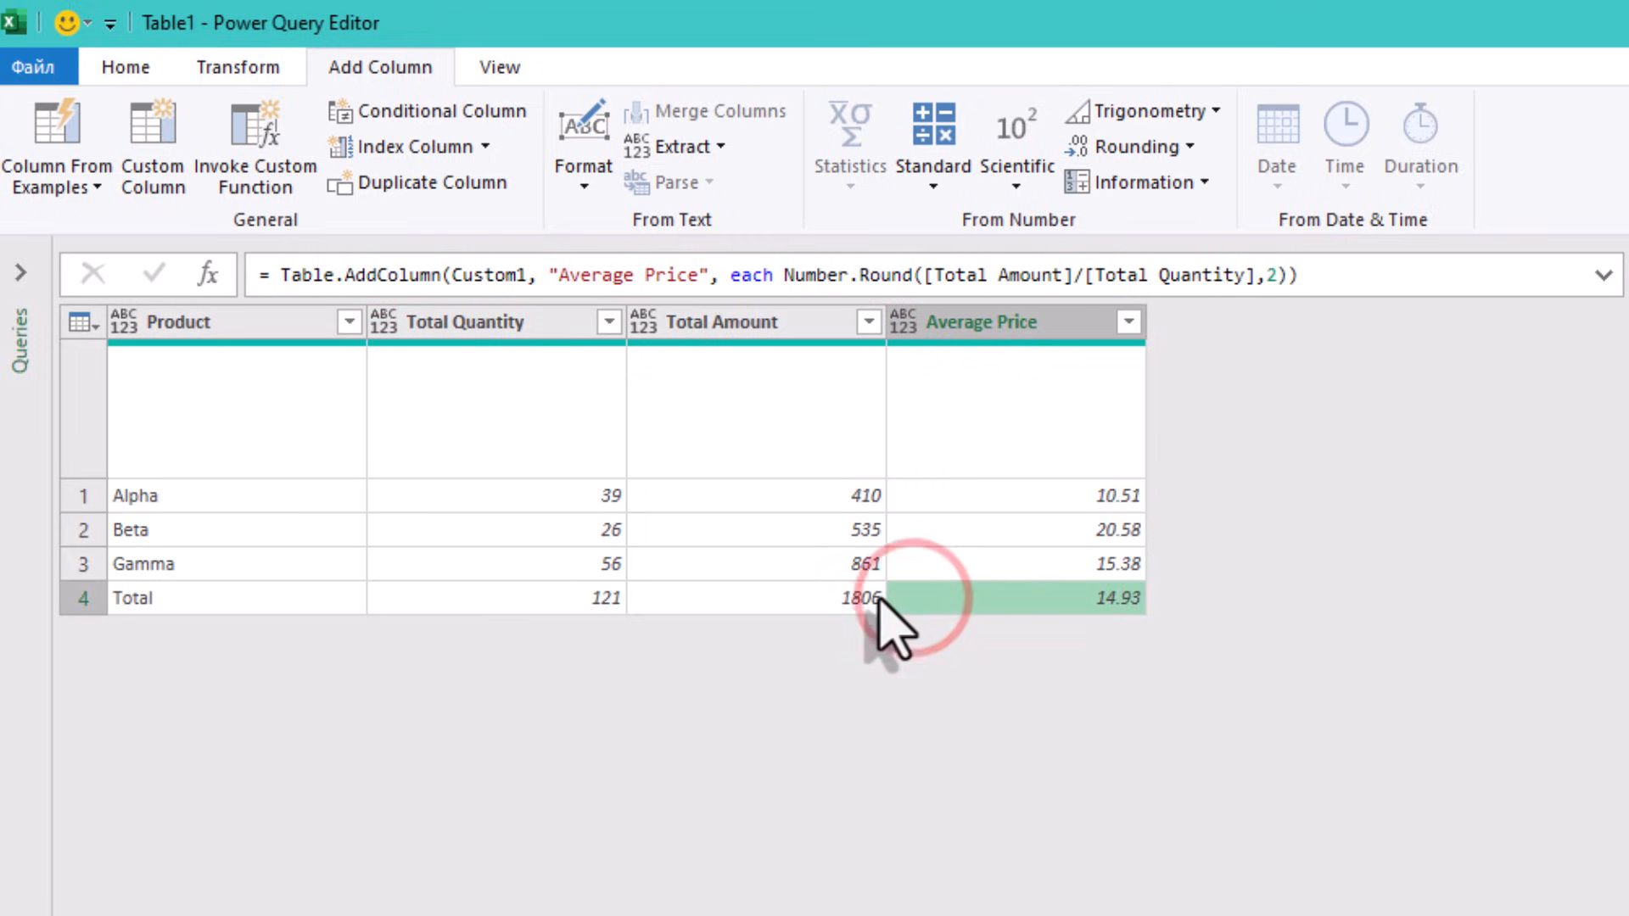